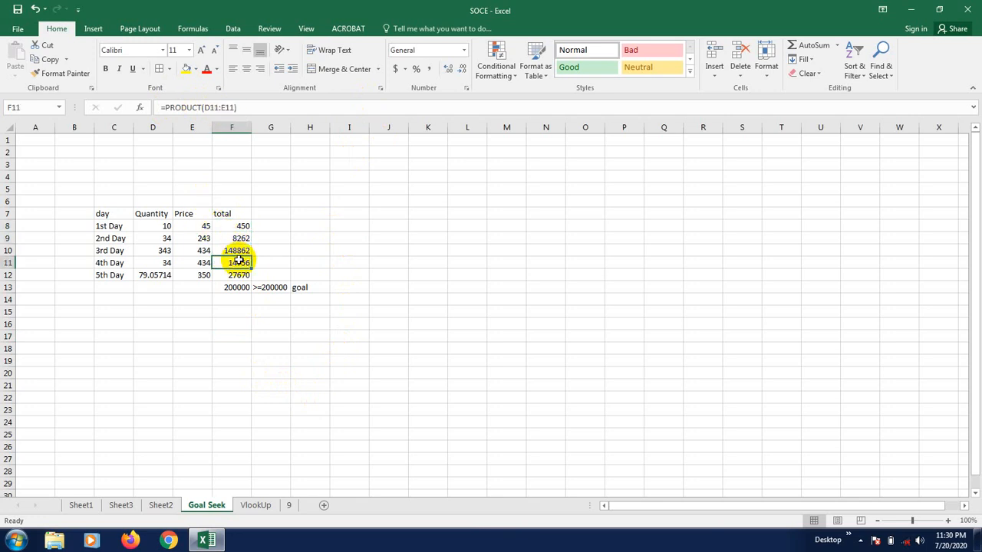
Check the formulas behind the daily totals and the grand total in column F of the Goal Seek sheet.
left_click(236, 285)
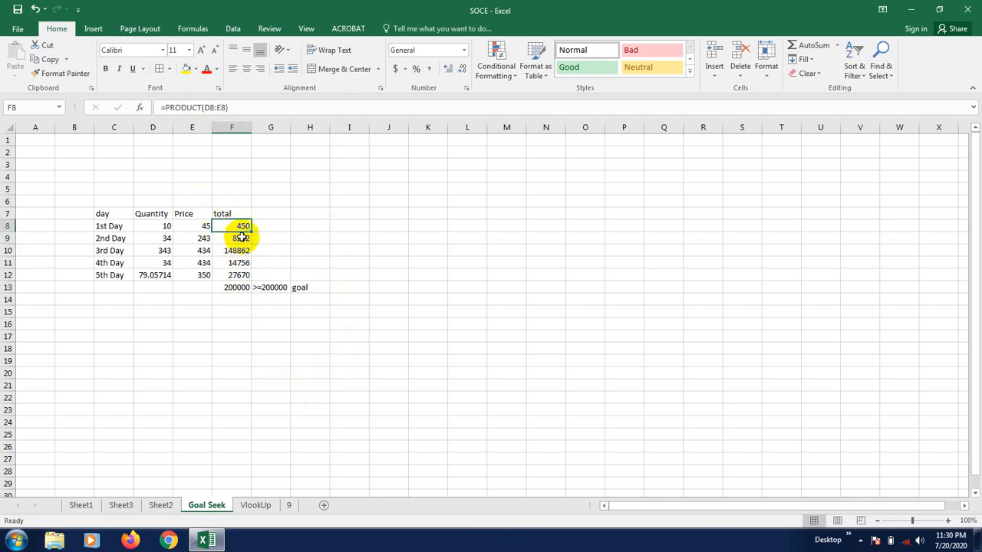
left_click(241, 239)
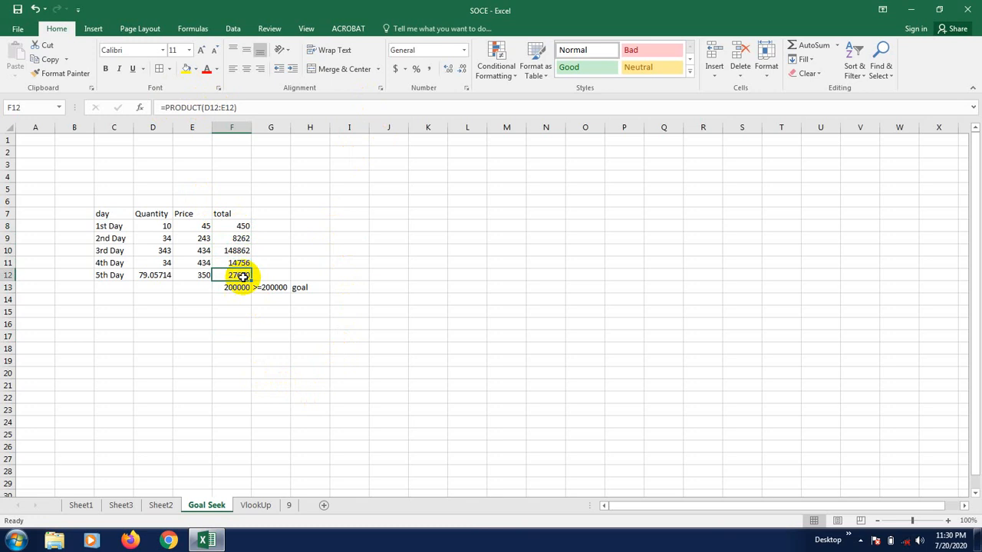
left_click(234, 286)
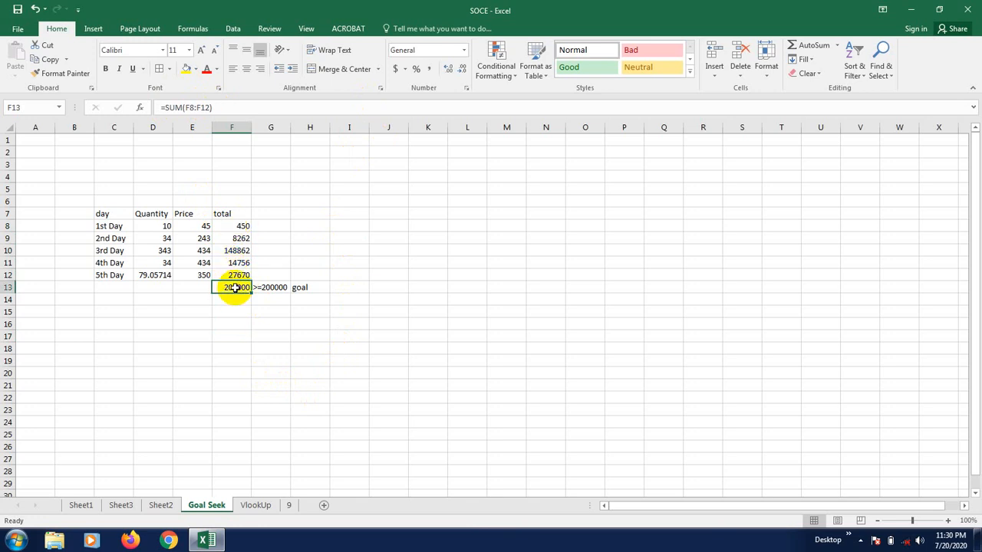
left_click(238, 323)
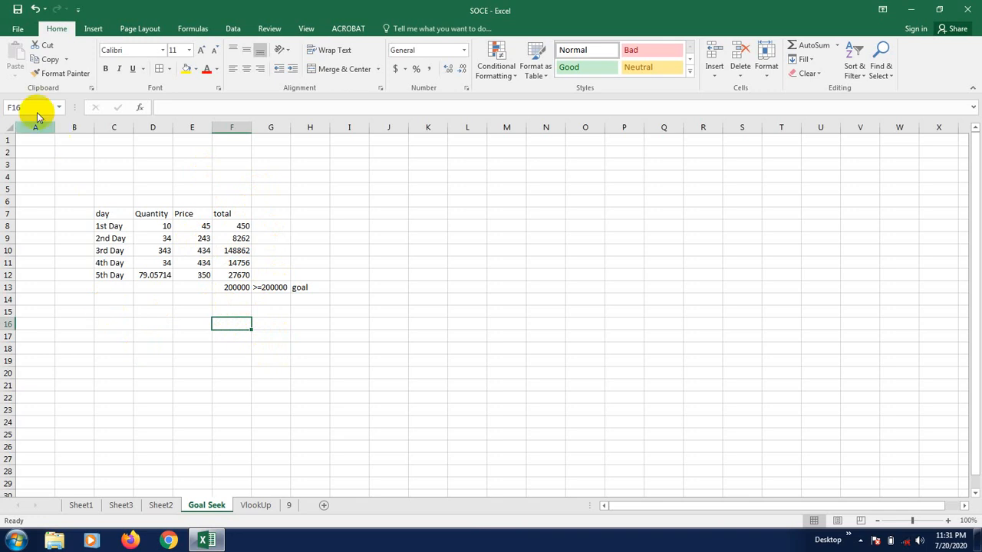
Turn on the advanced display option that shows formulas in cells instead of their calculated results for the Goal Seek worksheet.
left_click(18, 31)
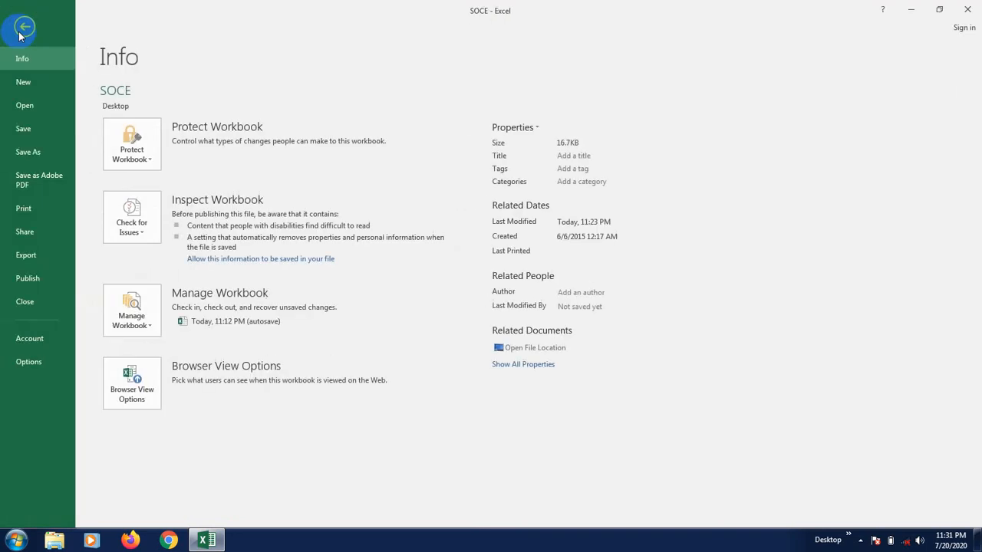
left_click(43, 362)
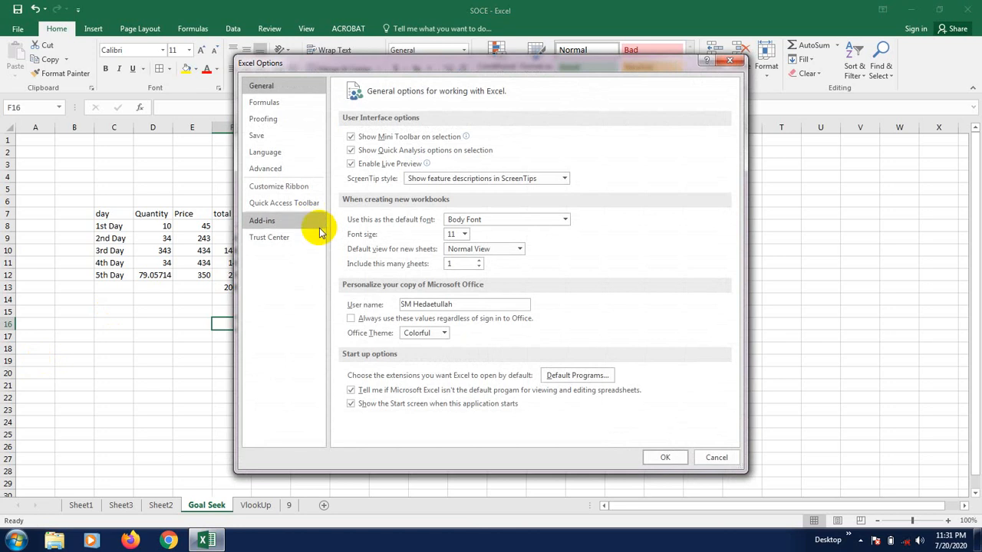
left_click(280, 171)
scroll(648, 336, "down", 5)
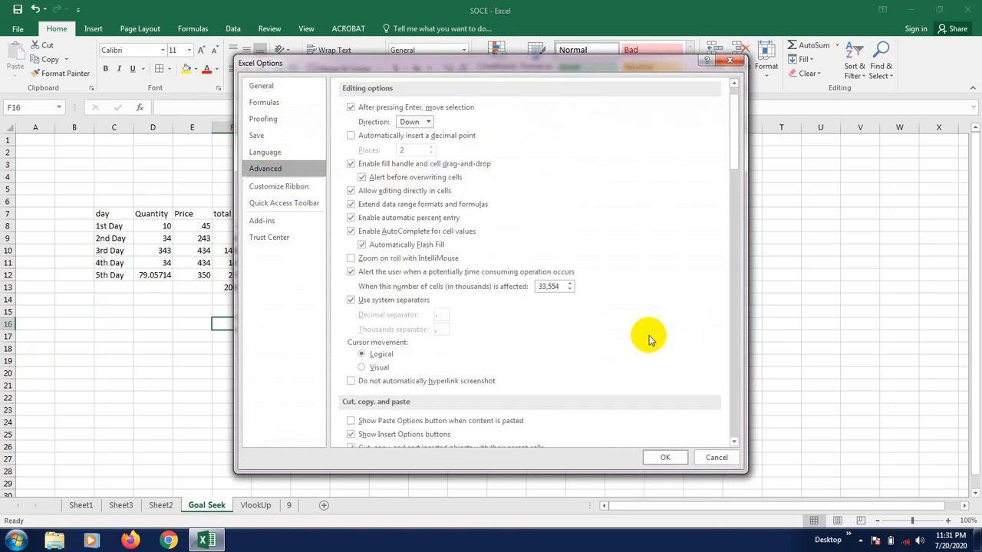
scroll(522, 330, "down", 3)
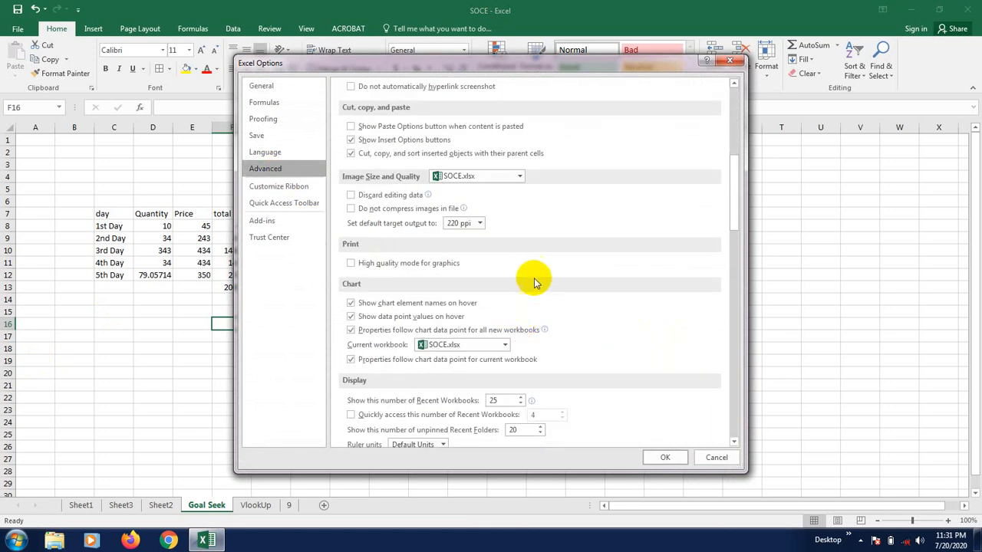
scroll(537, 278, "down", 4)
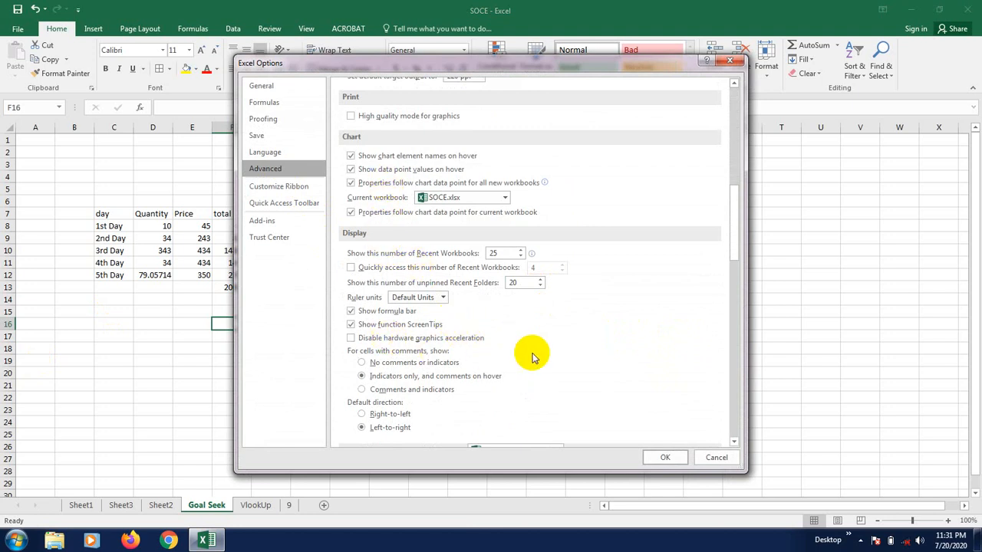
scroll(534, 355, "down", 5)
scroll(534, 357, "down", 2)
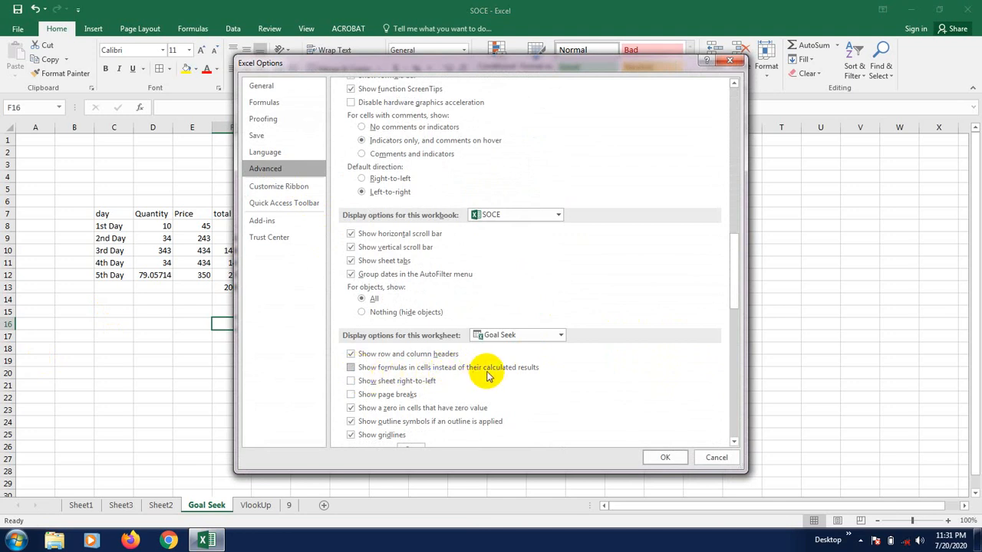
left_click(353, 368)
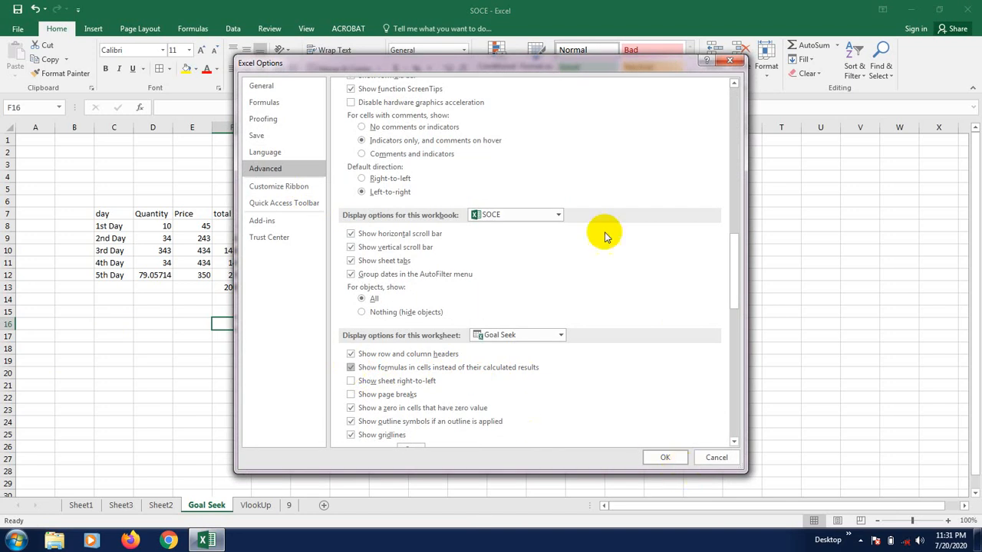
left_click_drag(541, 65, 694, 52)
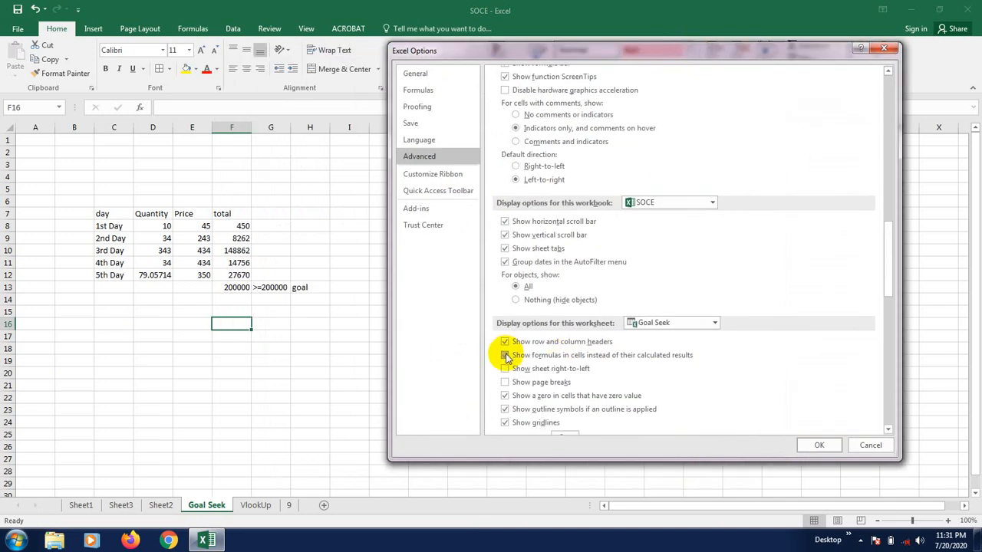
left_click(819, 446)
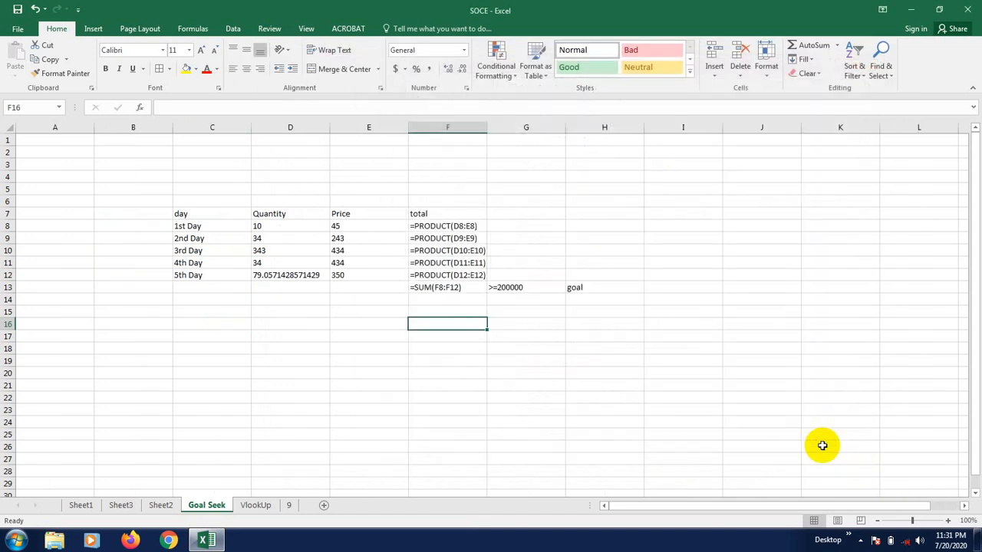
Examine the displayed formulas in the total column one by one, from F8 to F13.
left_click(496, 385)
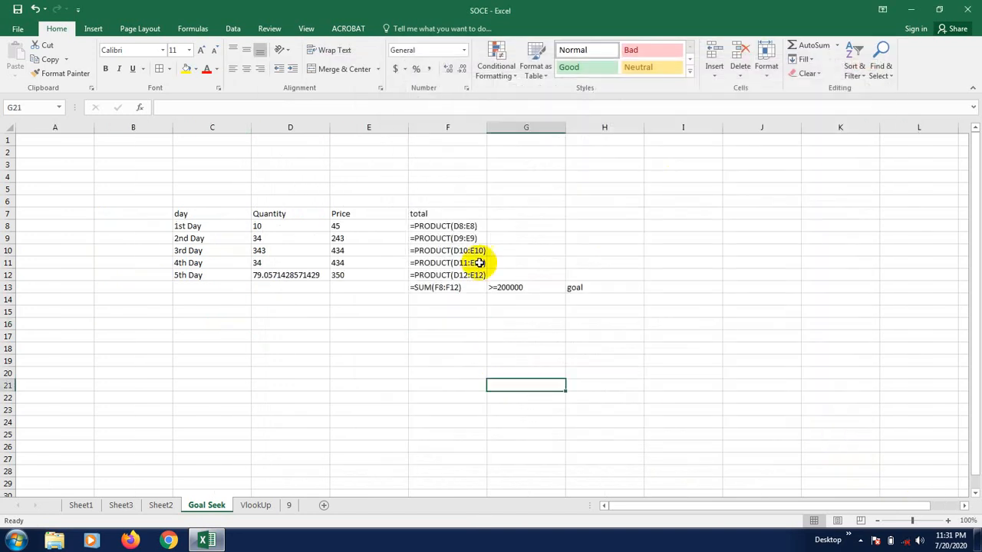
left_click(449, 224)
left_click(452, 239)
left_click(450, 251)
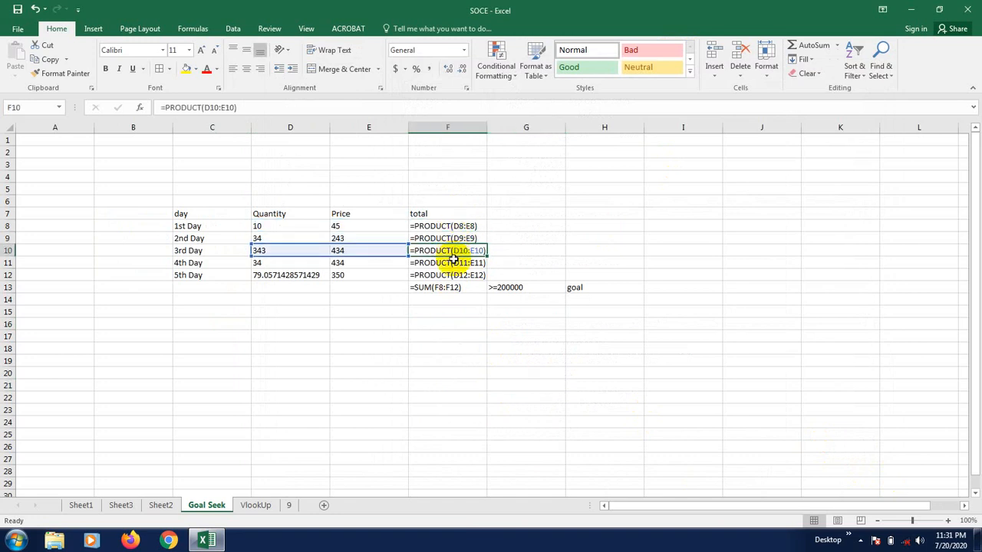
left_click(451, 263)
left_click(453, 275)
left_click(456, 287)
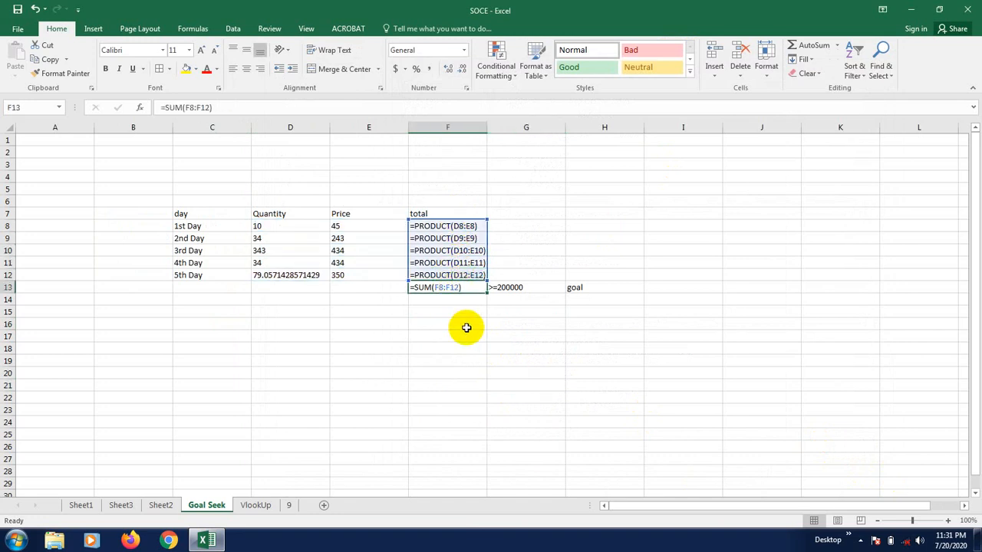
left_click(466, 326)
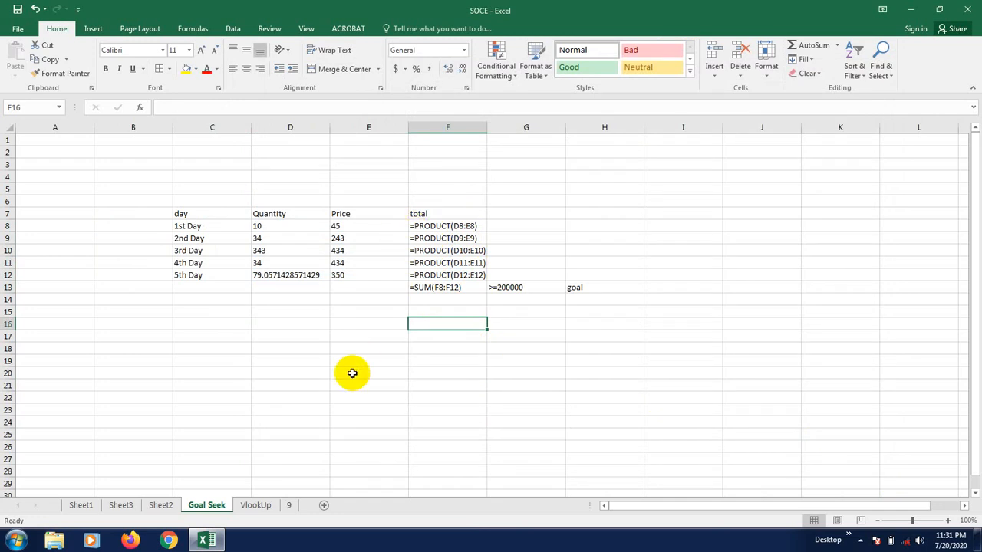
key("ctrl+Page_Up")
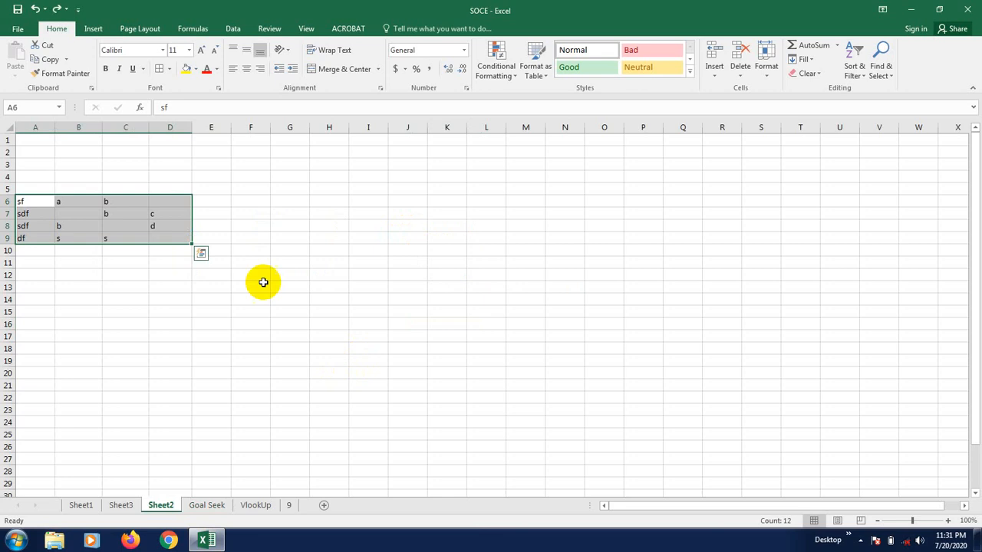
left_click(59, 8)
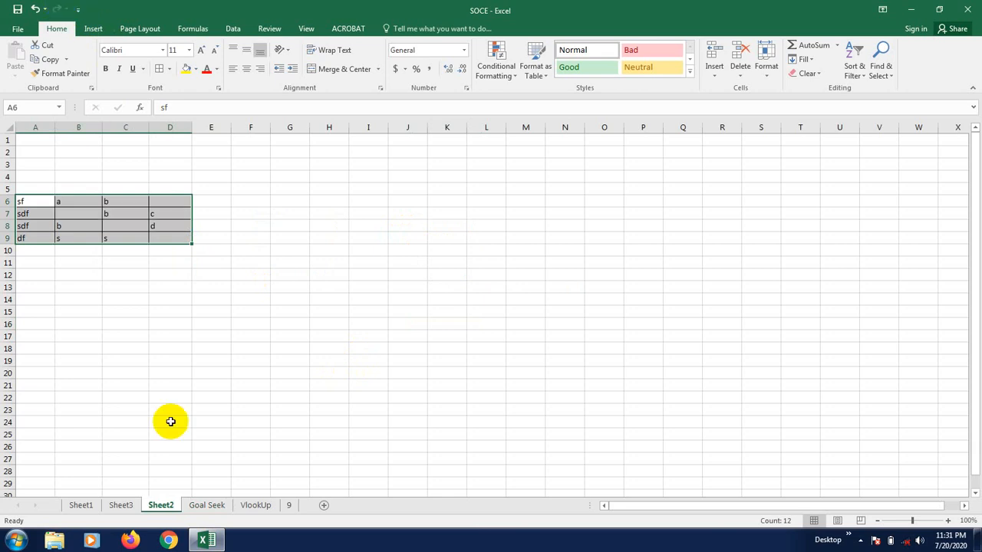
left_click(205, 504)
left_click(340, 446)
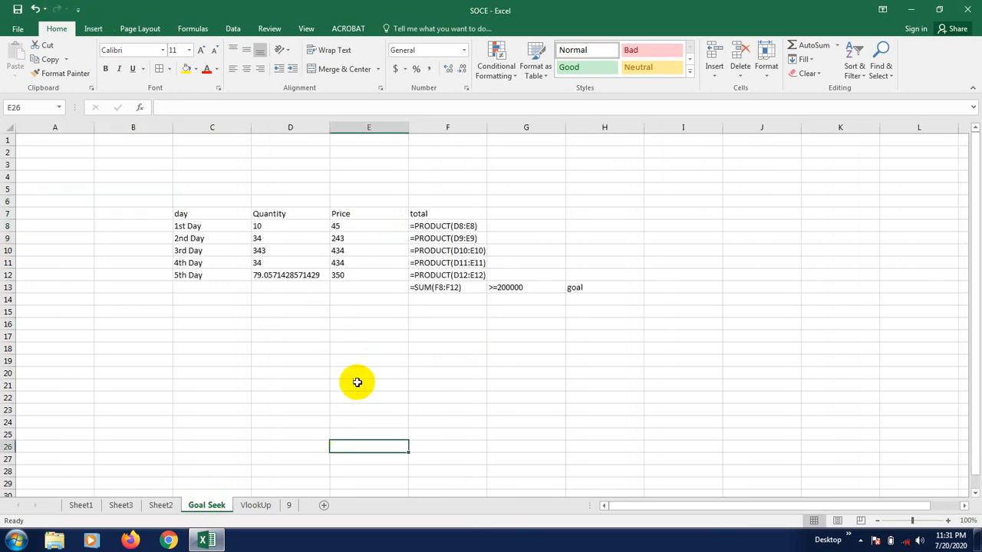
Turn off showing formulas in cells for the Goal Seek worksheet so it displays calculated results.
left_click(21, 33)
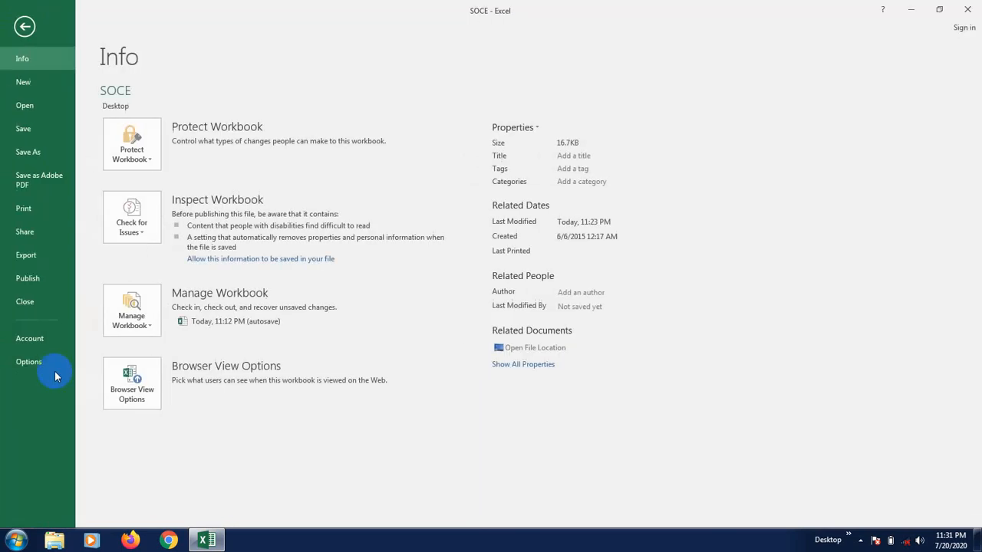
left_click(38, 360)
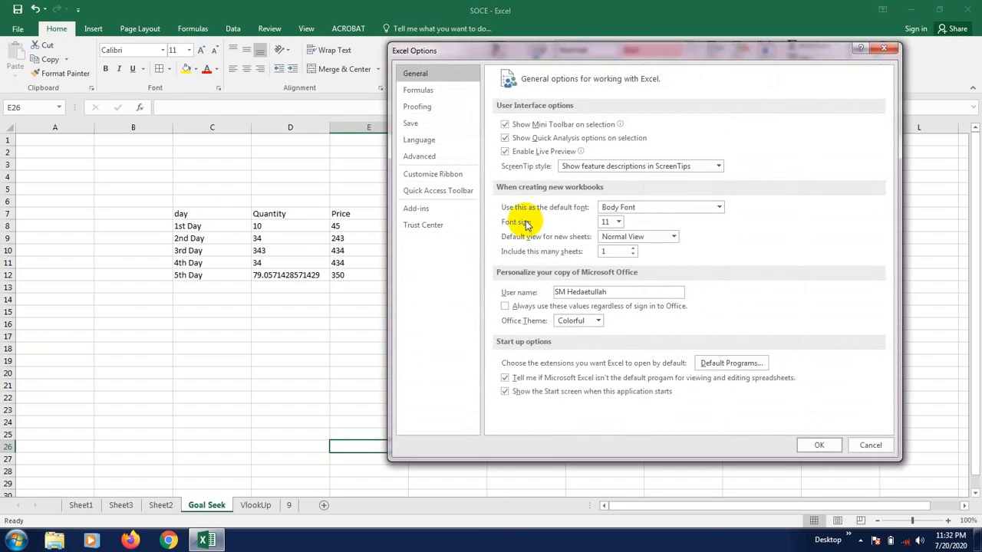
left_click(431, 156)
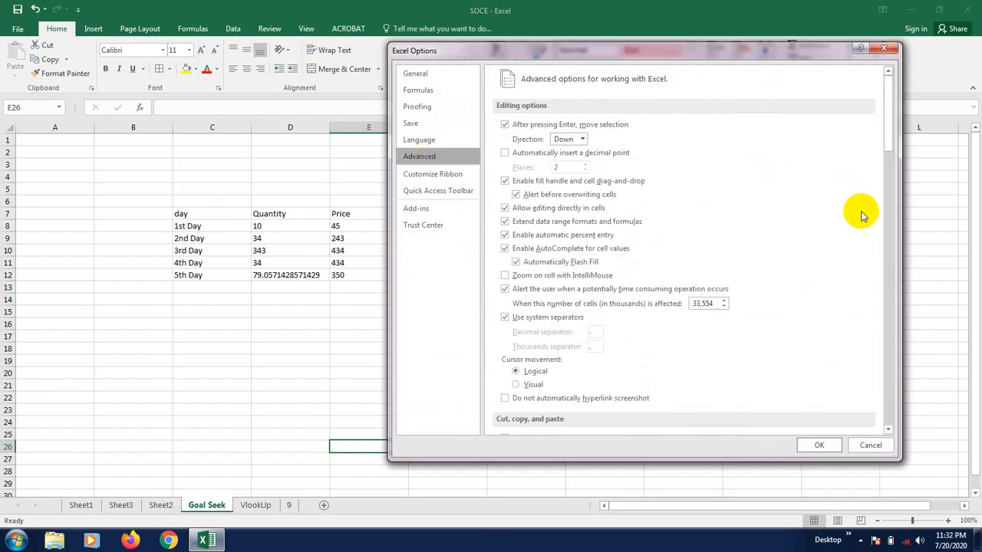
left_click_drag(883, 136, 890, 311)
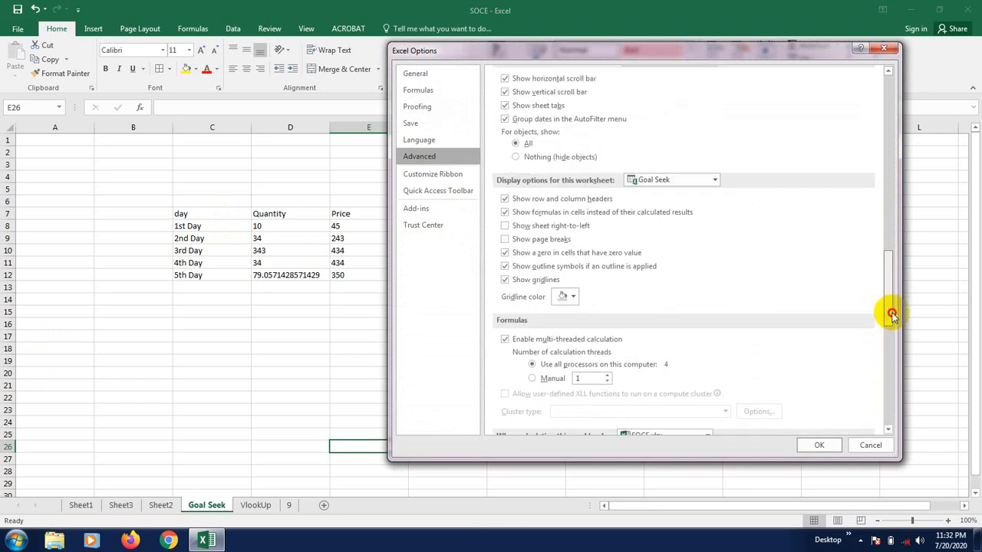
left_click(512, 214)
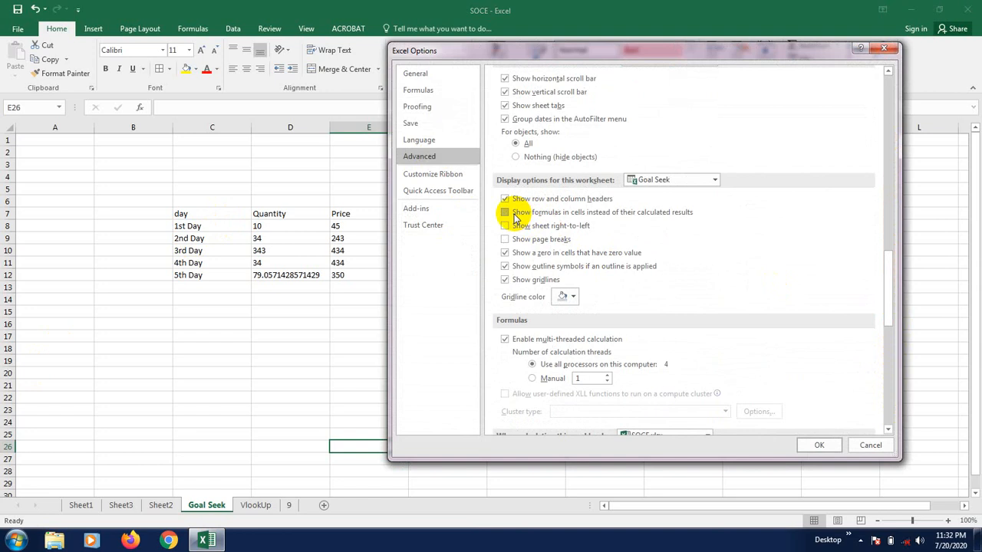
left_click(819, 444)
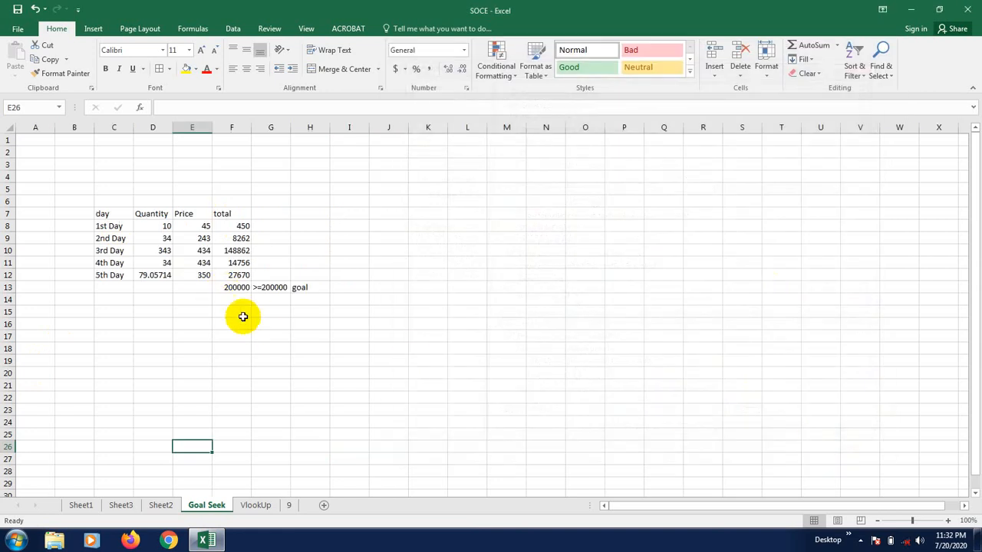
Inspect the formulas of individual totals in column F, viewing the one in F8 within its cell without changing it.
left_click(243, 347)
left_click(241, 227)
left_click(240, 248)
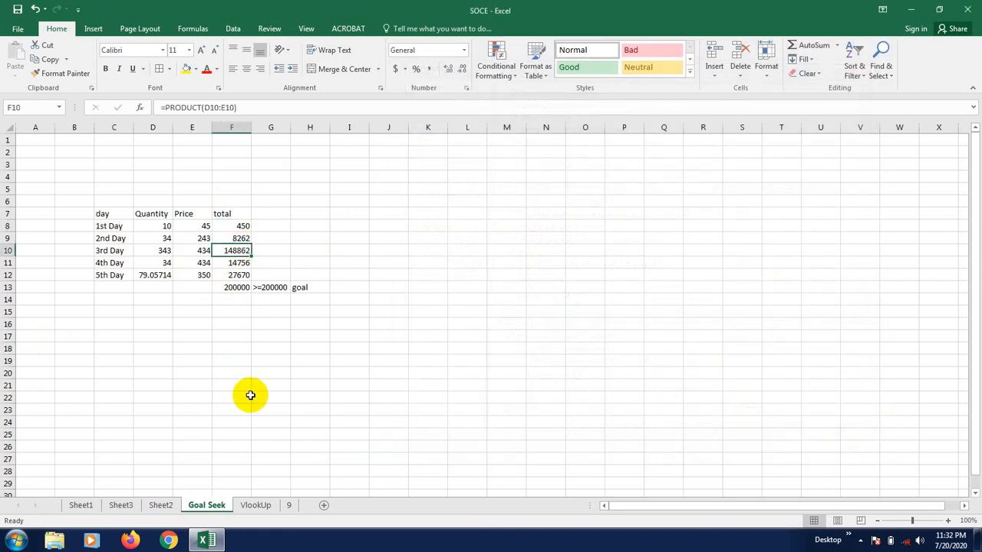
left_click(230, 226)
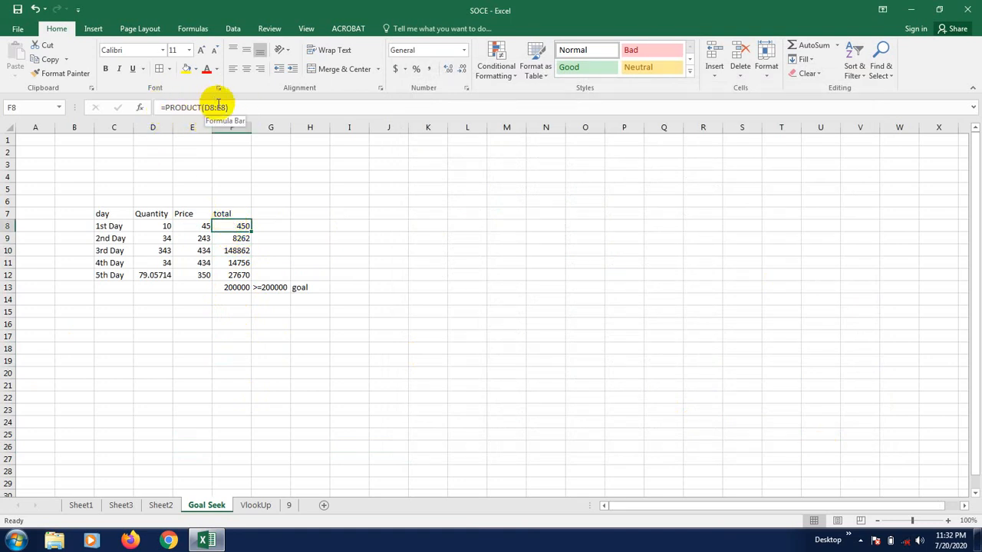
double_click(237, 225)
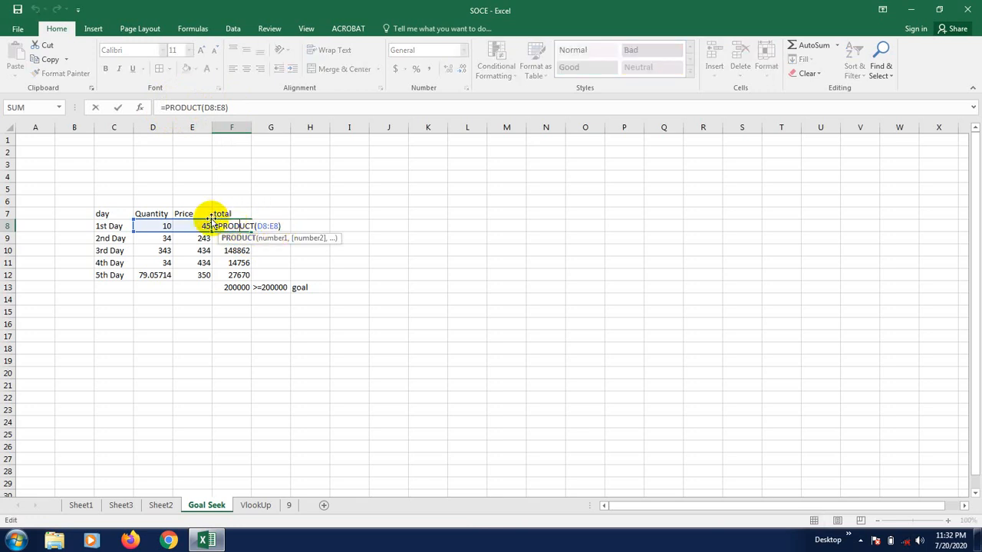
key("Escape")
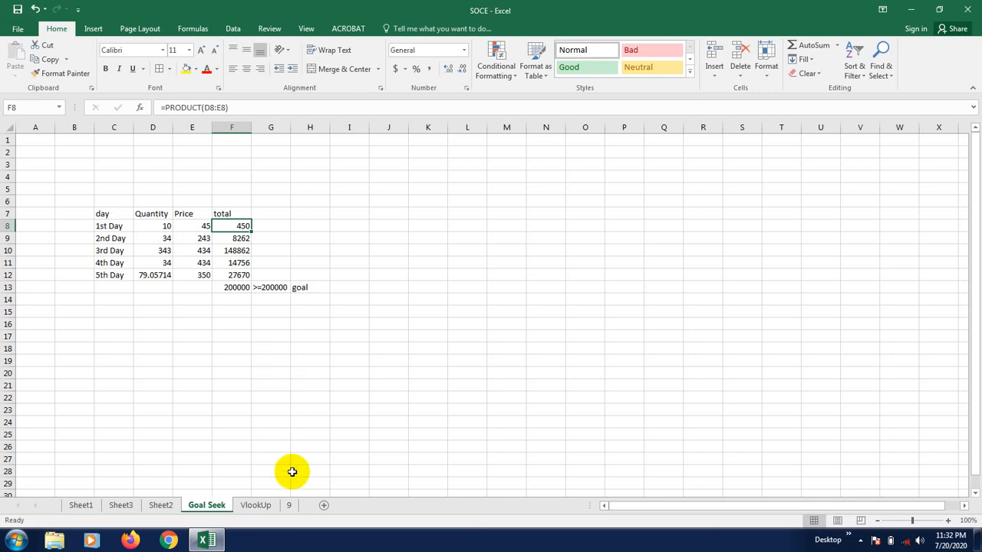
Look through the other worksheets, then examine the mail ID and user name tables on sheet 9.
left_click(256, 505)
left_click(159, 506)
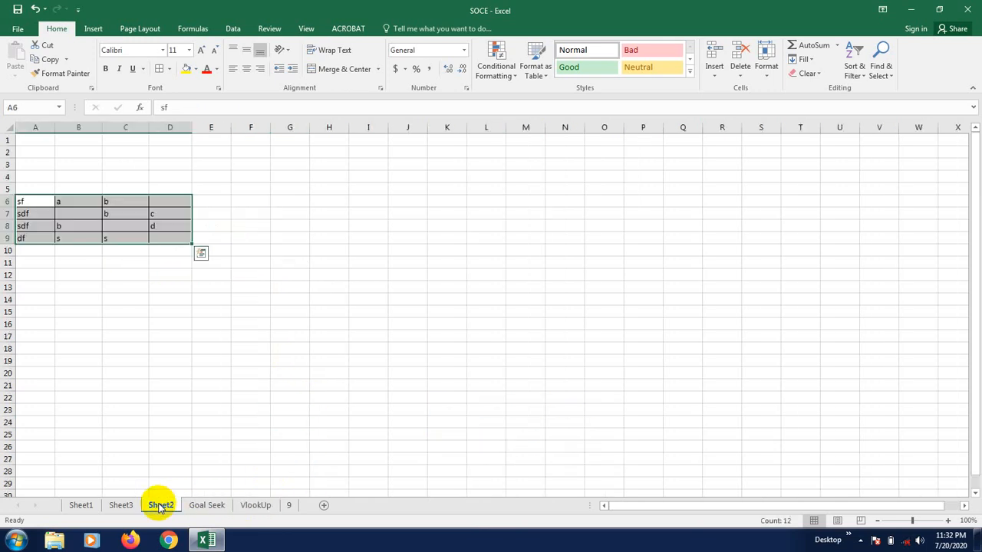
left_click(123, 505)
left_click(289, 505)
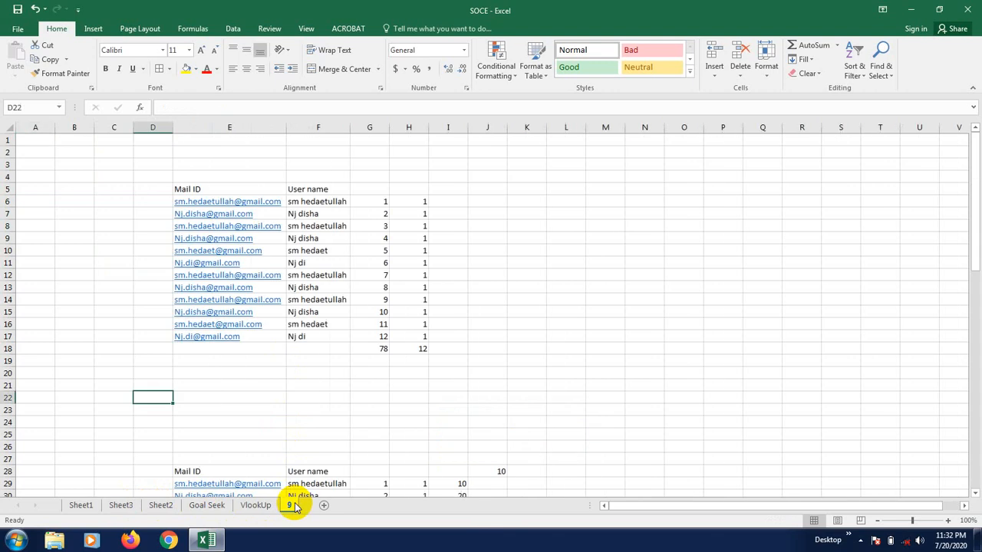
scroll(288, 401, "down", 1)
scroll(288, 401, "up", 1)
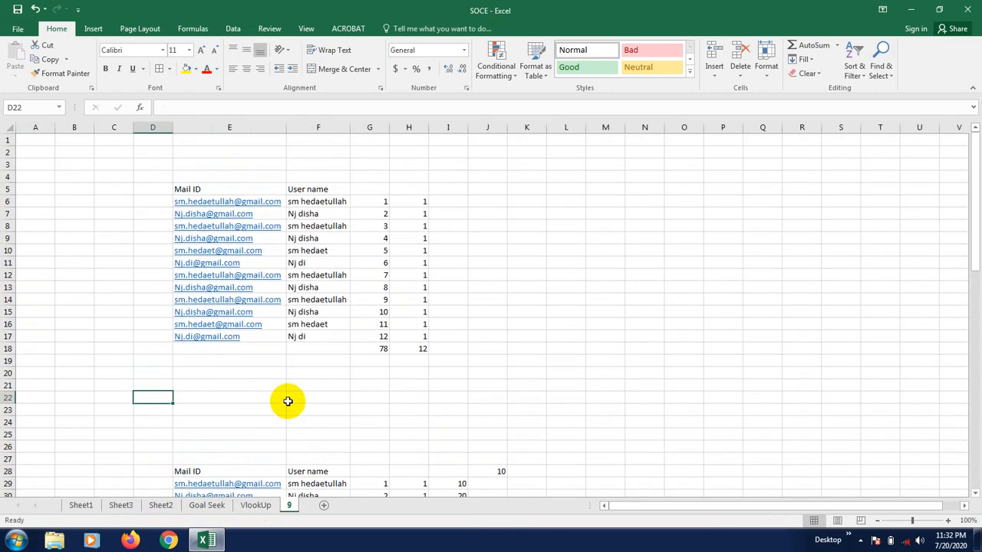
scroll(287, 401, "down", 12)
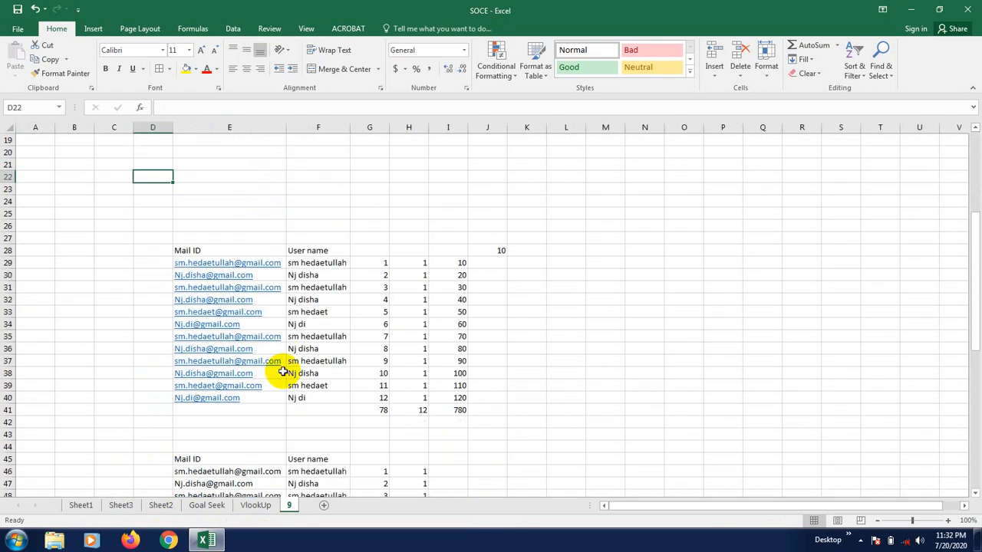
scroll(270, 297, "down", 8)
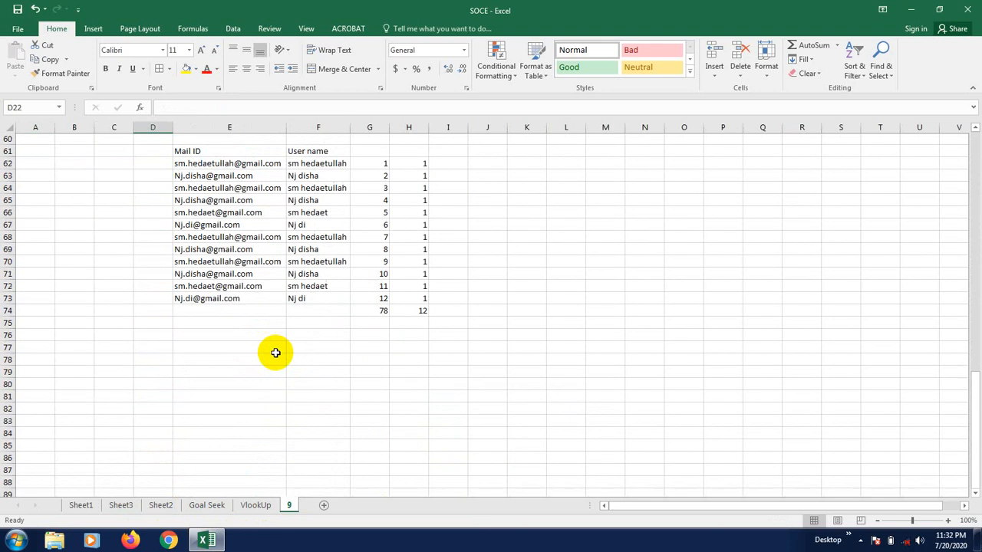
Delete the empty columns A through D on sheet 9 so the tables start in the first column.
scroll(275, 353, "up", 17)
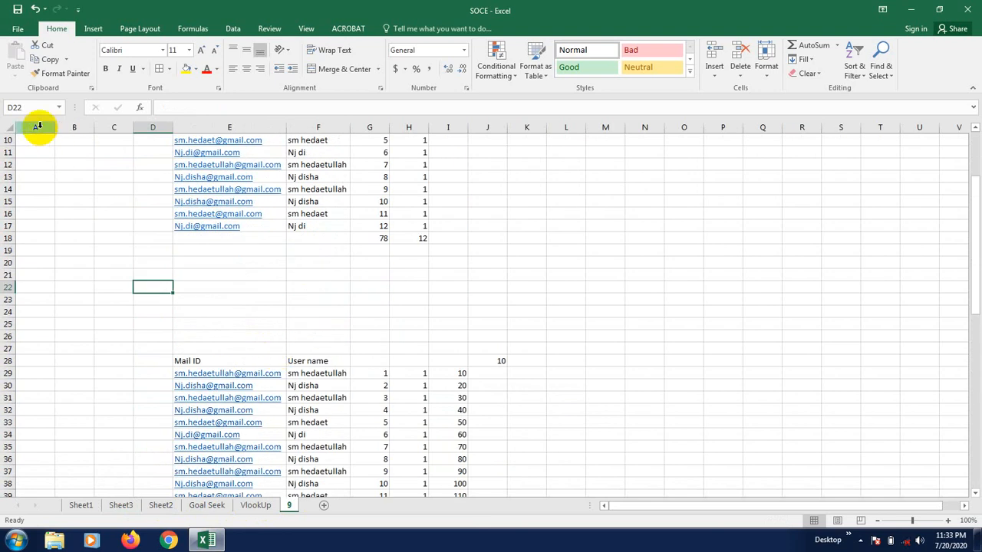
left_click_drag(37, 126, 137, 133)
right_click(137, 132)
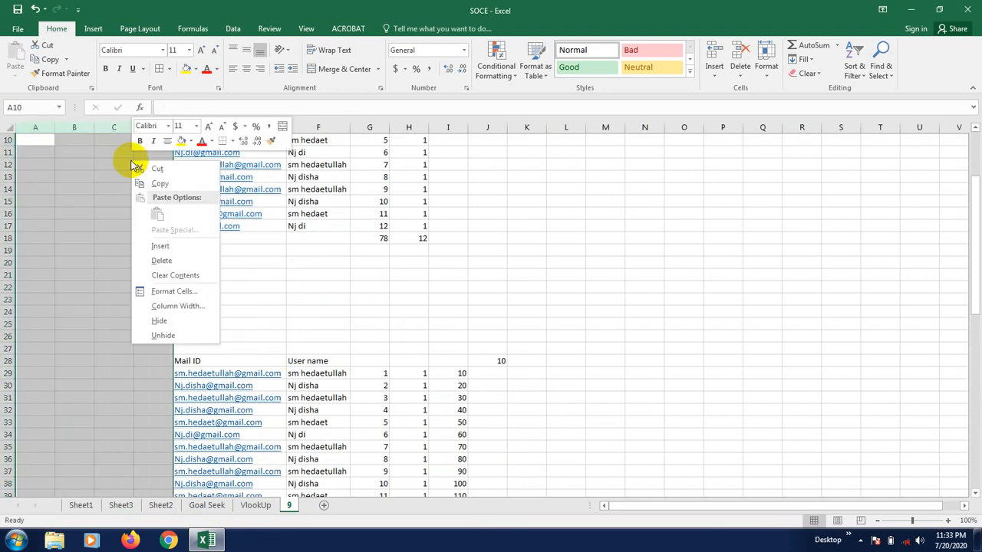
left_click(158, 257)
left_click(370, 274)
scroll(107, 261, "up", 3)
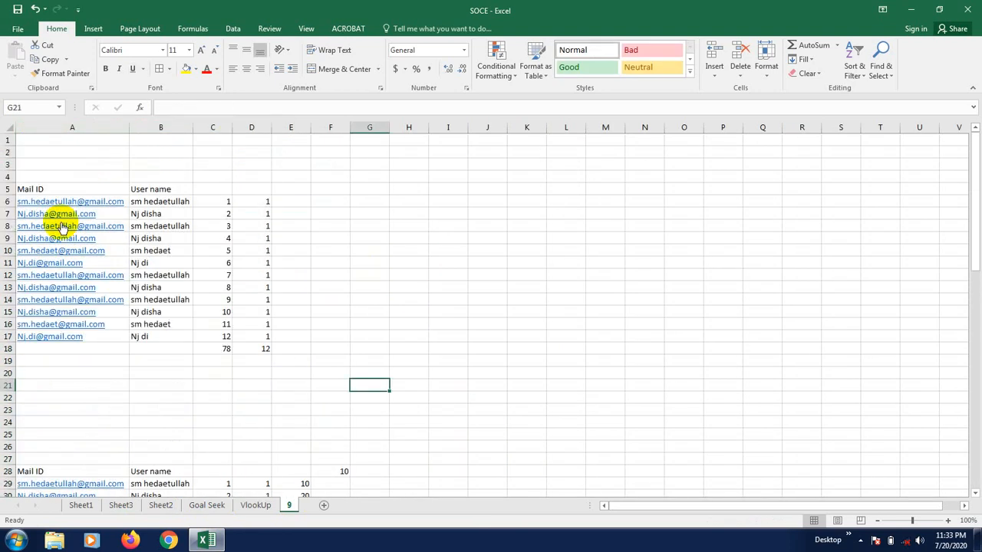
Delete the empty rows 1 through 4 above the first mail ID table.
scroll(61, 227, "down", 2)
scroll(72, 225, "up", 2)
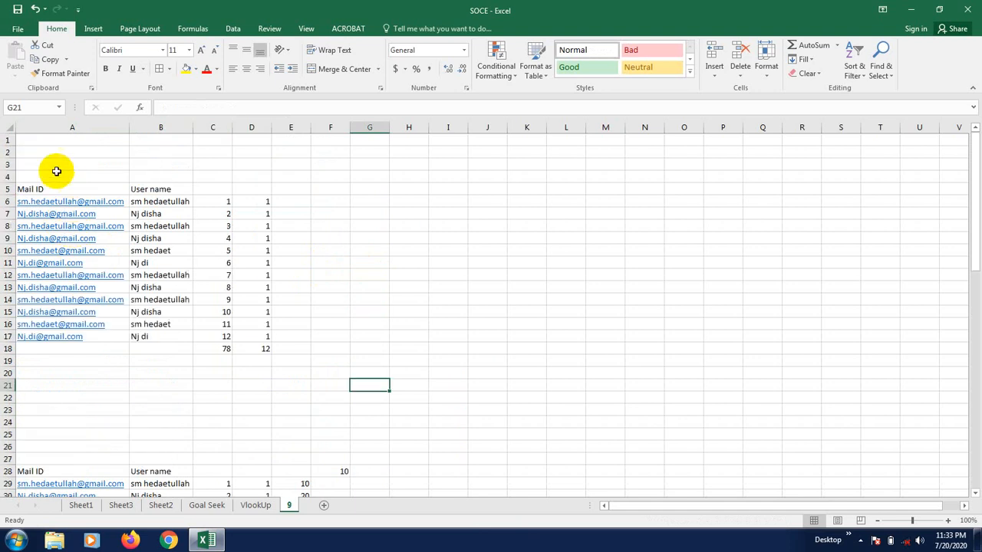
left_click_drag(7, 138, 16, 173)
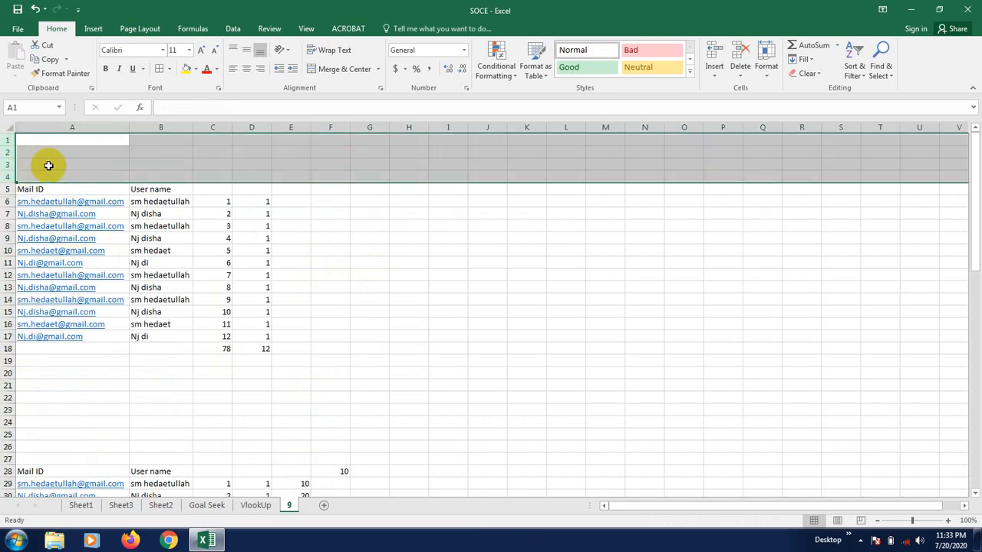
right_click(53, 165)
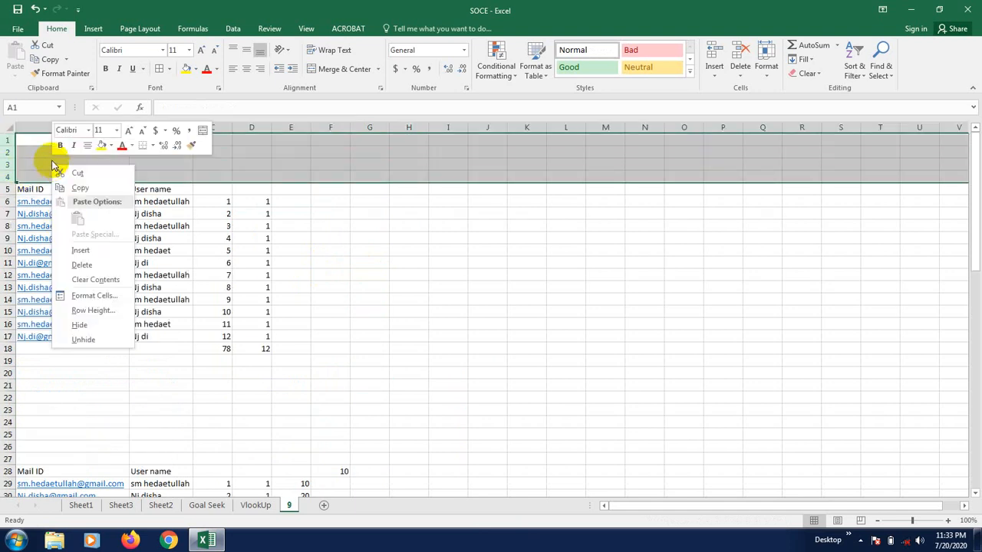
left_click(98, 263)
left_click(431, 328)
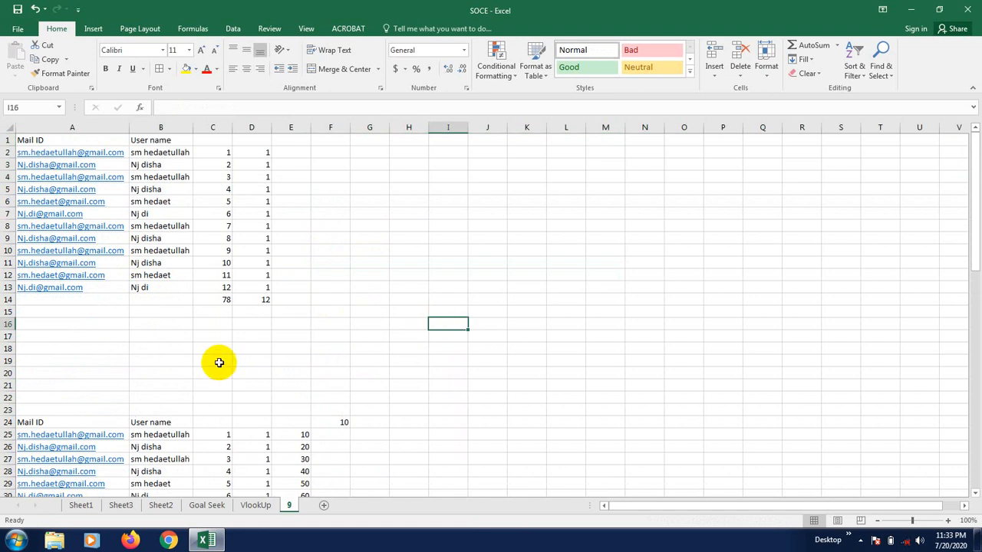
Delete rows 14 through 24, removing the totals, blank rows and repeated header between the first and second tables.
scroll(138, 312, "down", 5)
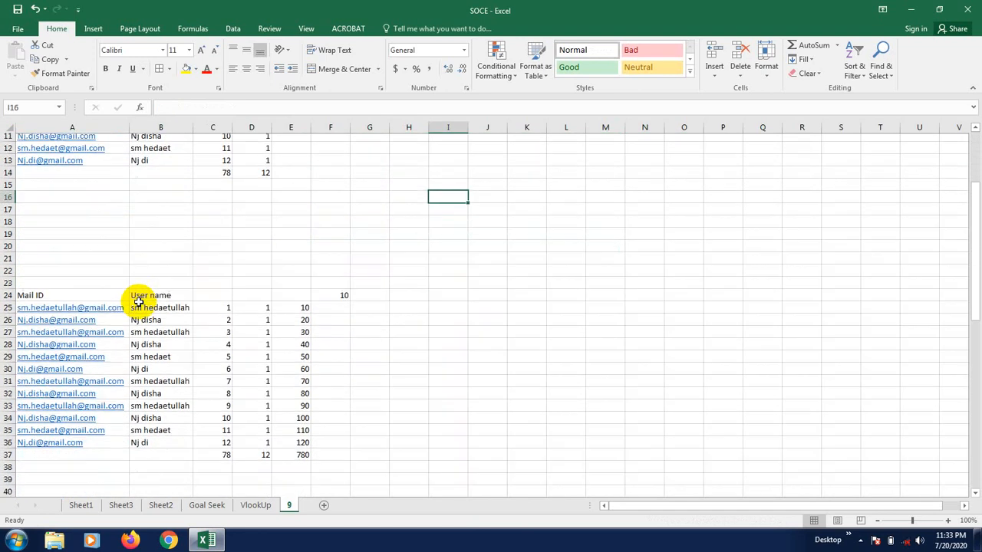
scroll(138, 302, "down", 2)
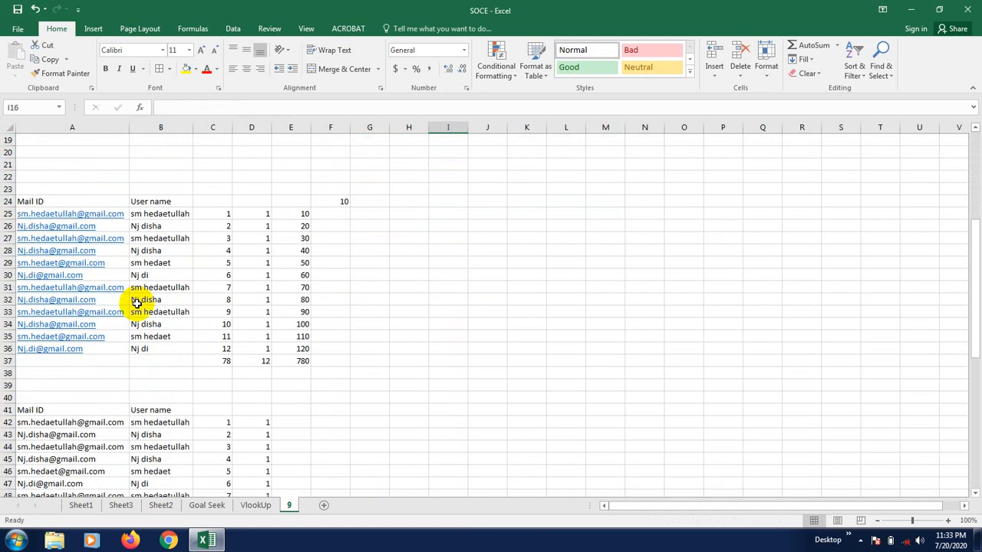
scroll(137, 303, "up", 6)
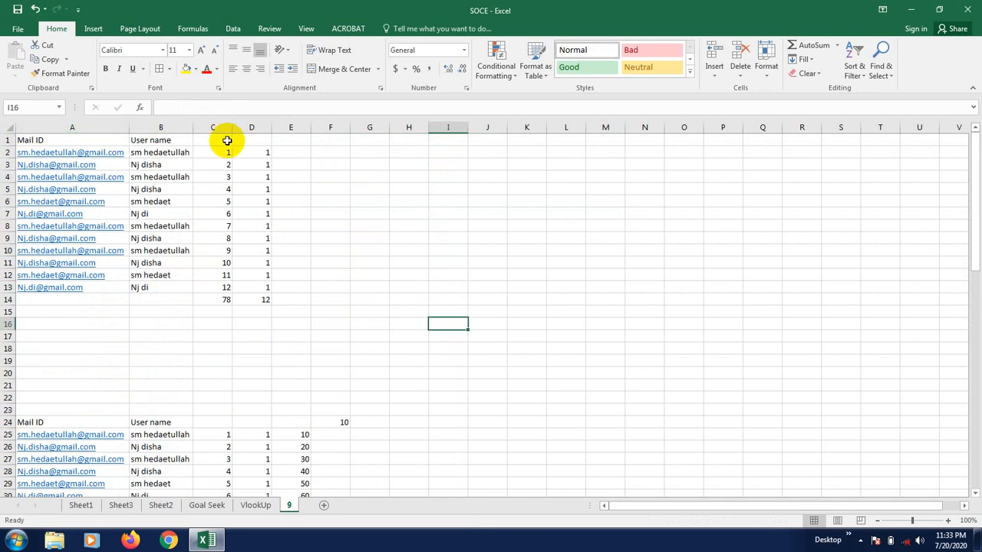
left_click_drag(8, 299, 11, 422)
right_click(66, 370)
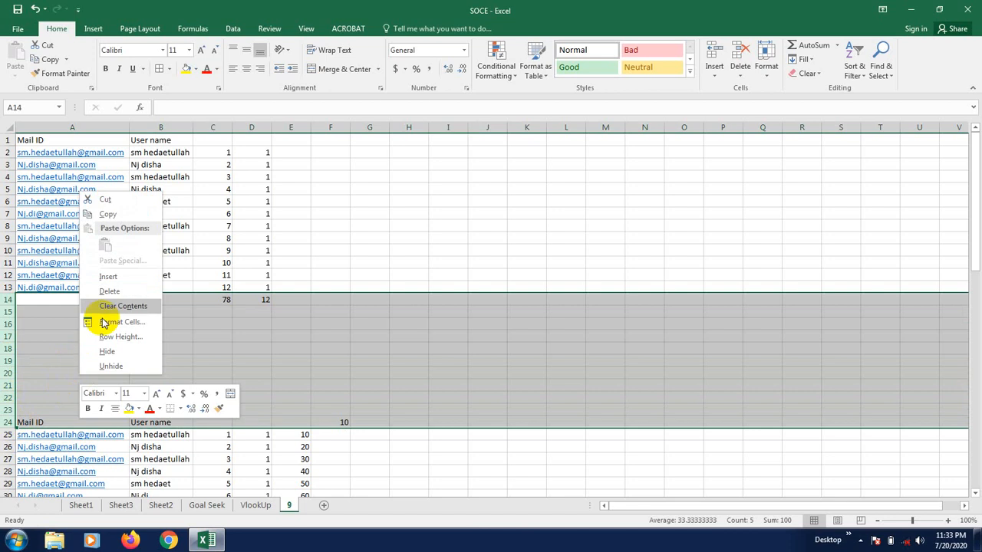
left_click(105, 291)
Delete rows 26 through 30, removing the totals, blank rows and header between the second and third tables.
scroll(83, 406, "down", 1)
scroll(62, 414, "down", 1)
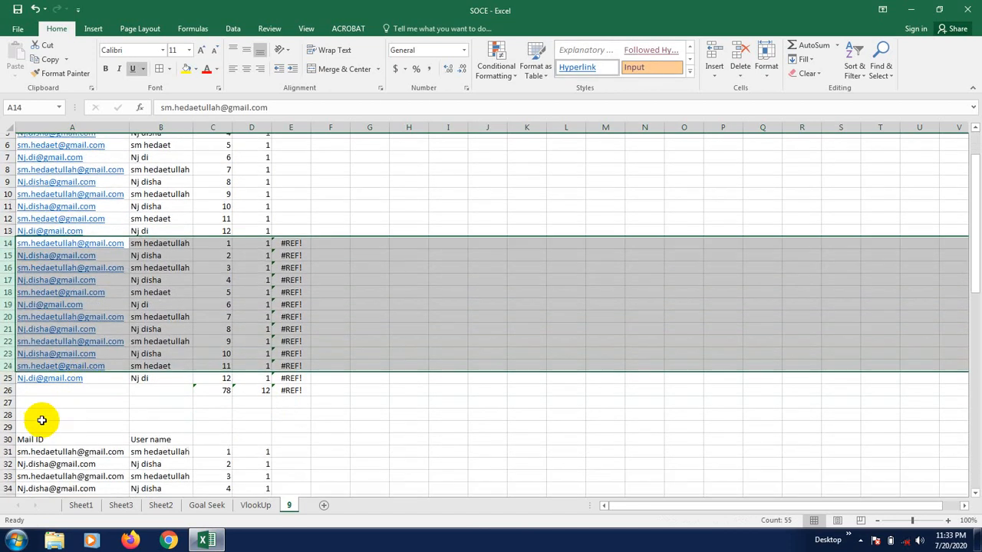
left_click(6, 372)
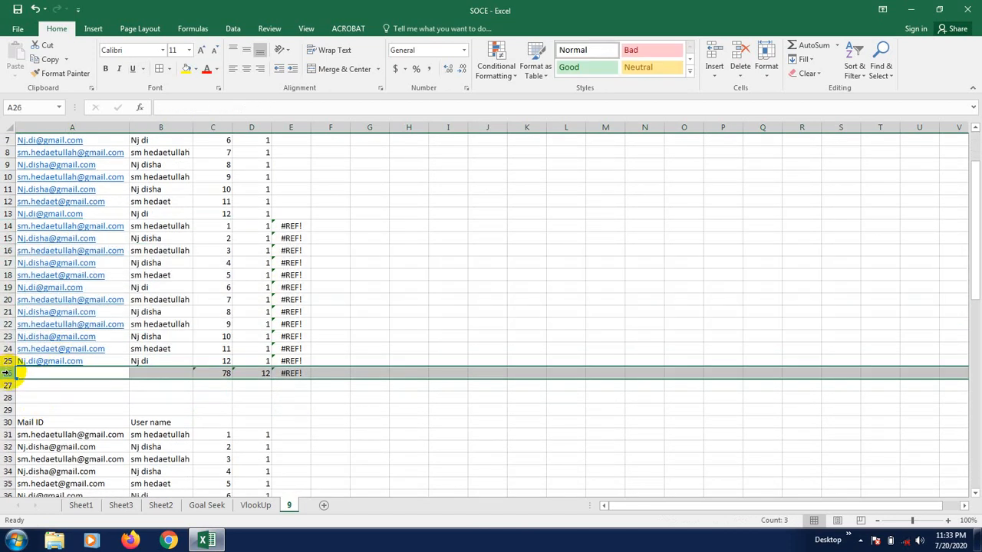
left_click_drag(8, 373, 8, 419)
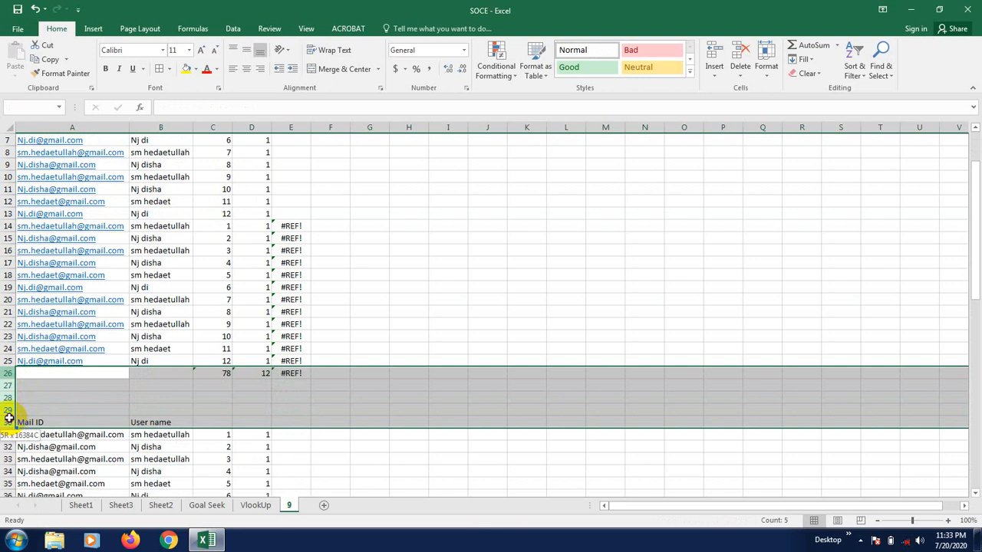
right_click(53, 394)
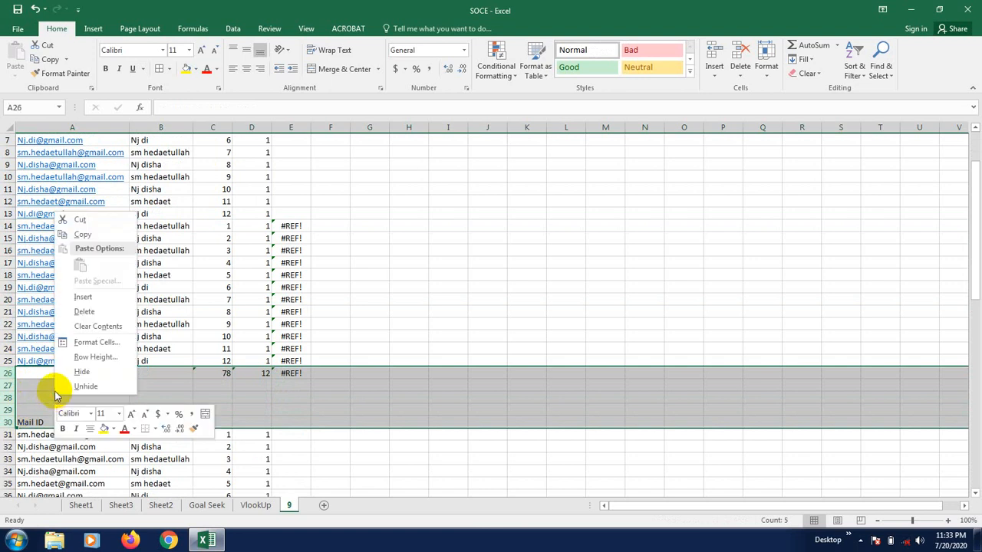
left_click(89, 312)
scroll(250, 386, "down", 2)
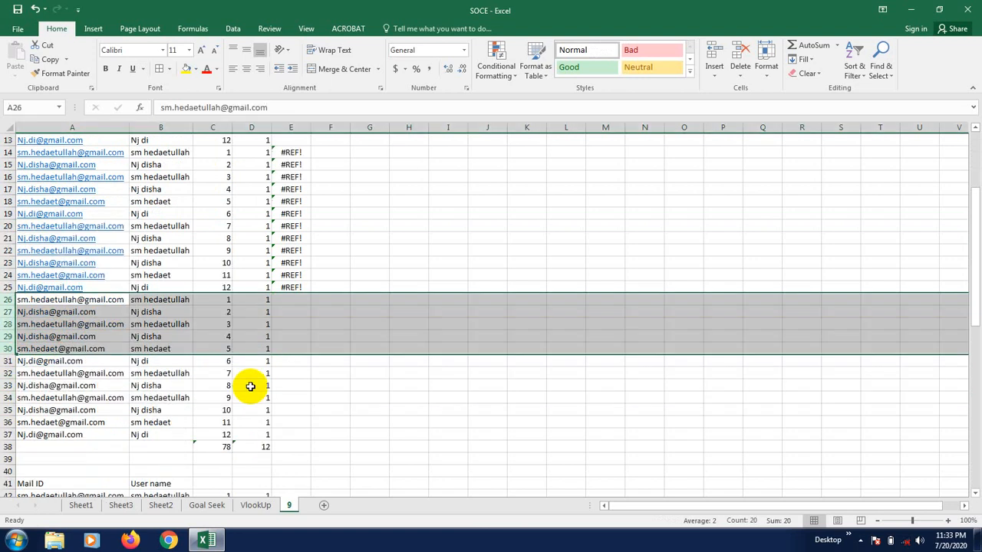
scroll(270, 375, "up", 4)
left_click(250, 273)
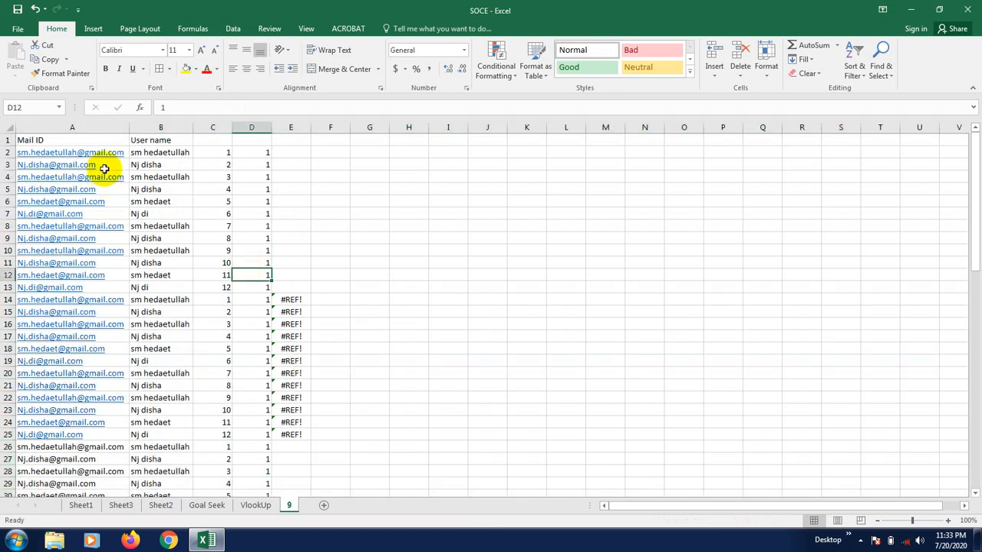
Look through the combined list, then highlight its header row and the Mail ID column in turn.
scroll(148, 322, "down", 1)
scroll(148, 323, "down", 4)
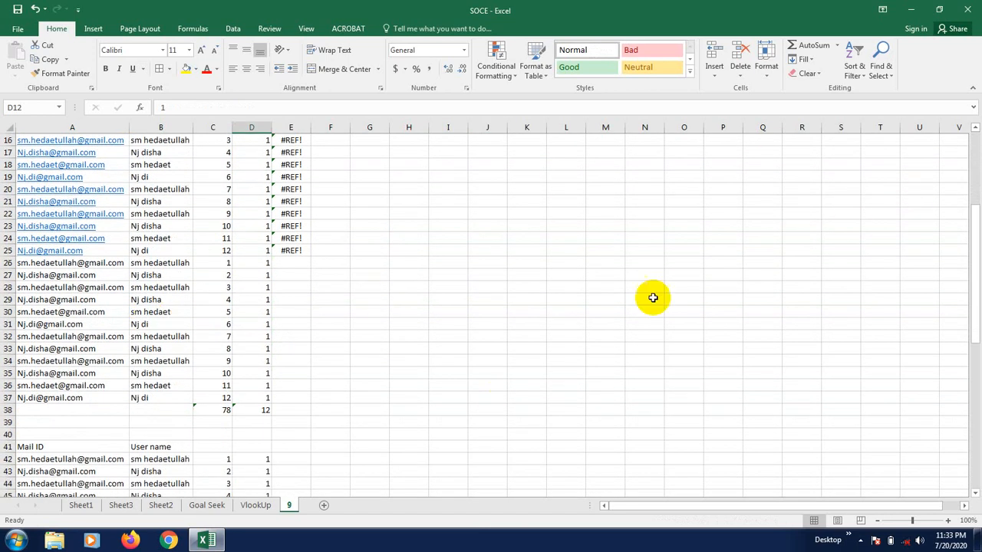
scroll(156, 329, "down", 4)
scroll(156, 329, "up", 8)
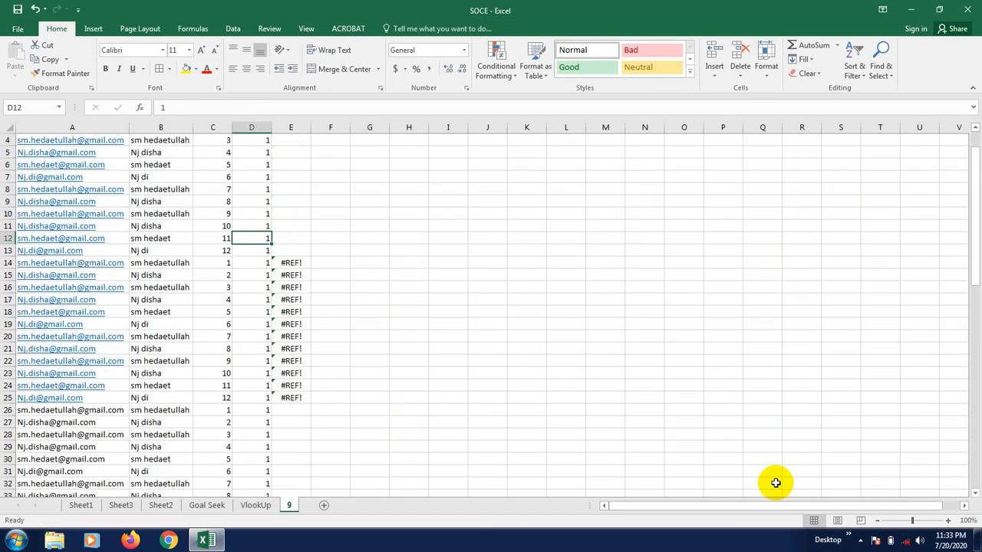
left_click_drag(775, 510, 679, 506)
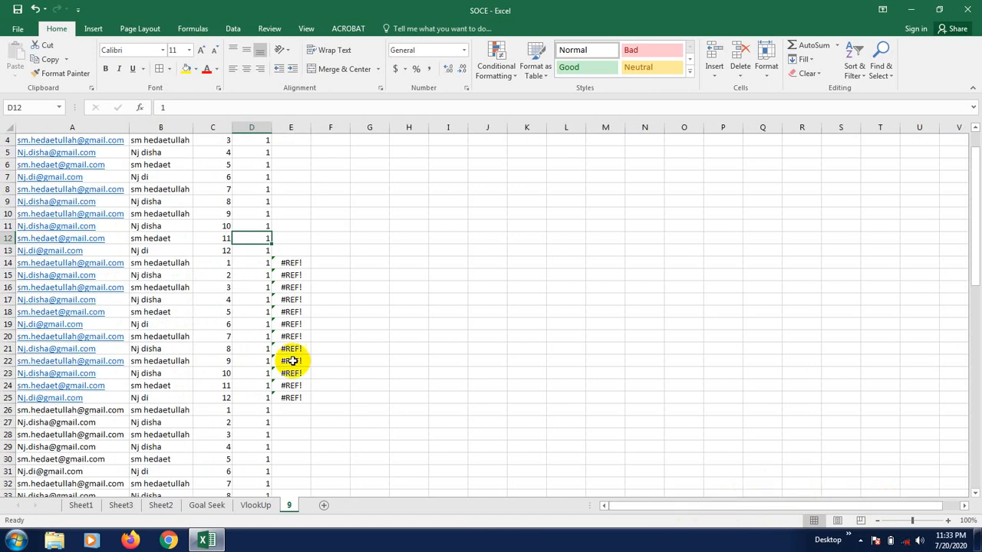
scroll(104, 305, "up", 1)
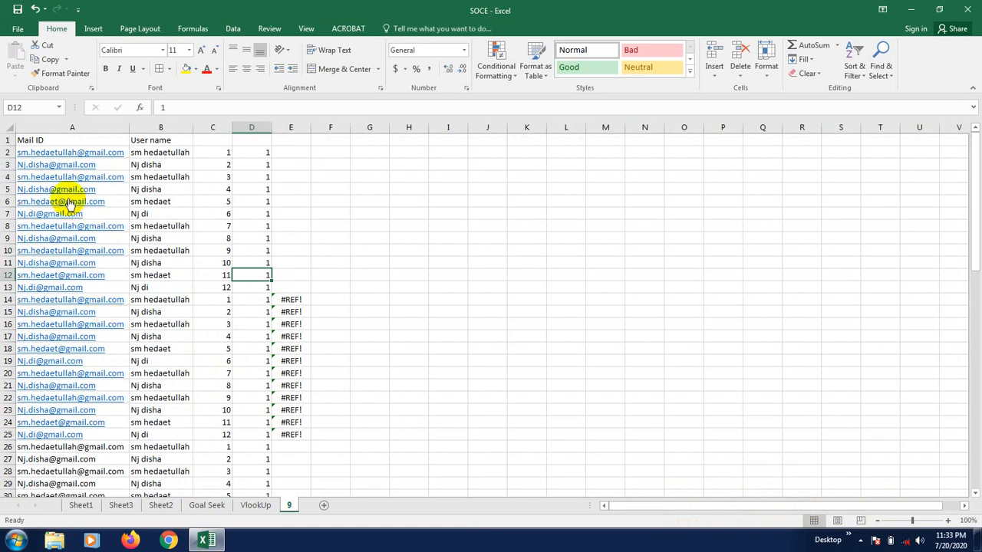
left_click(4, 140)
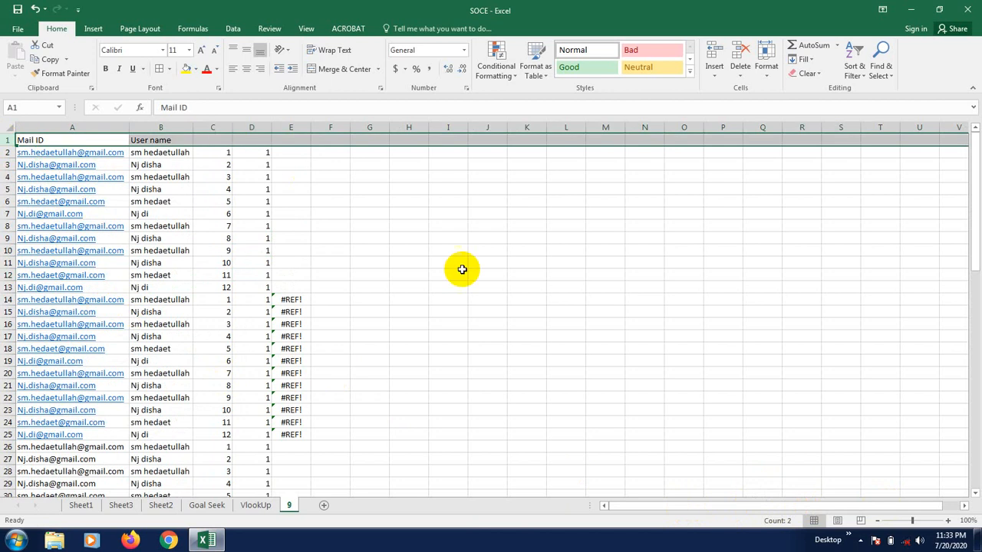
left_click(72, 126)
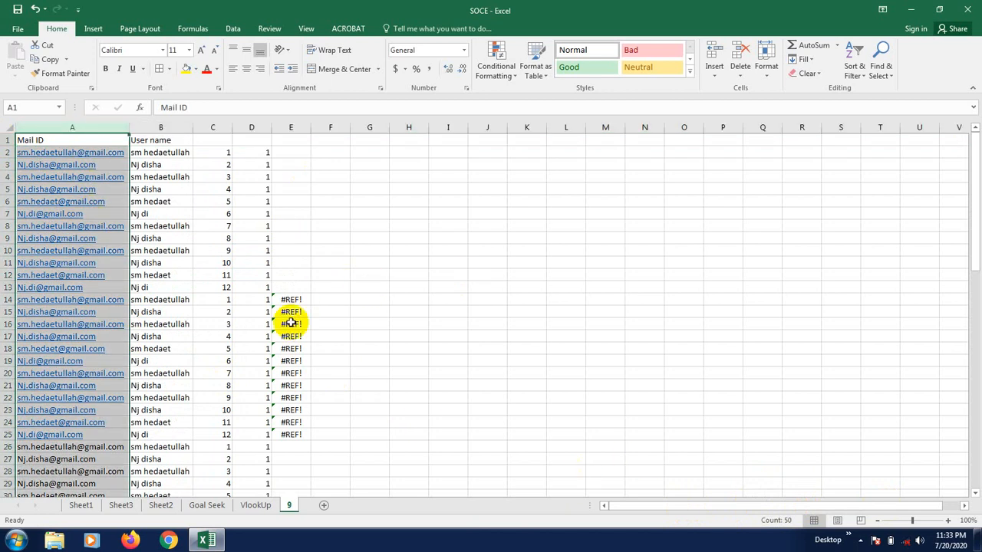
left_click(330, 224)
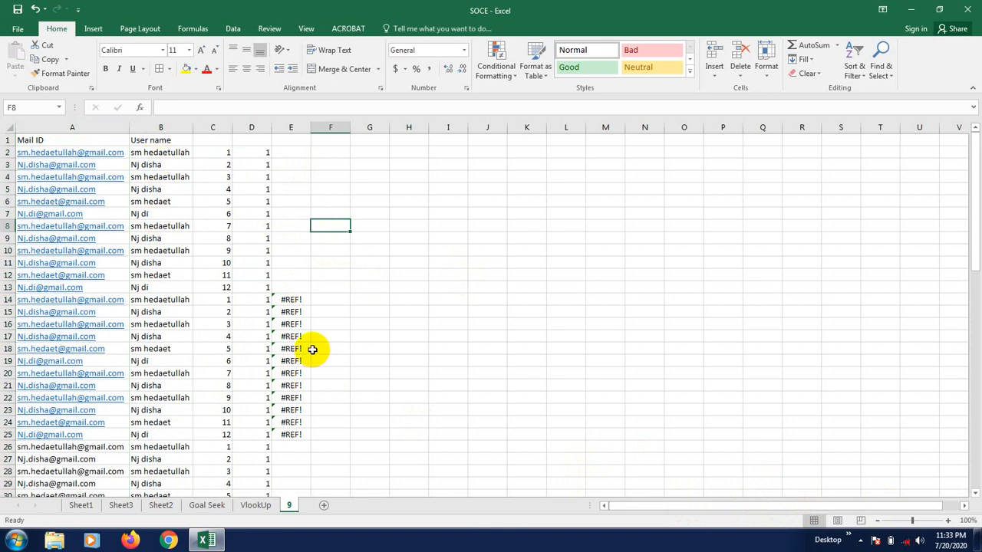
Copy the range B2:E37 and paste it beside the data starting at cell F2.
left_click_drag(142, 152, 272, 456)
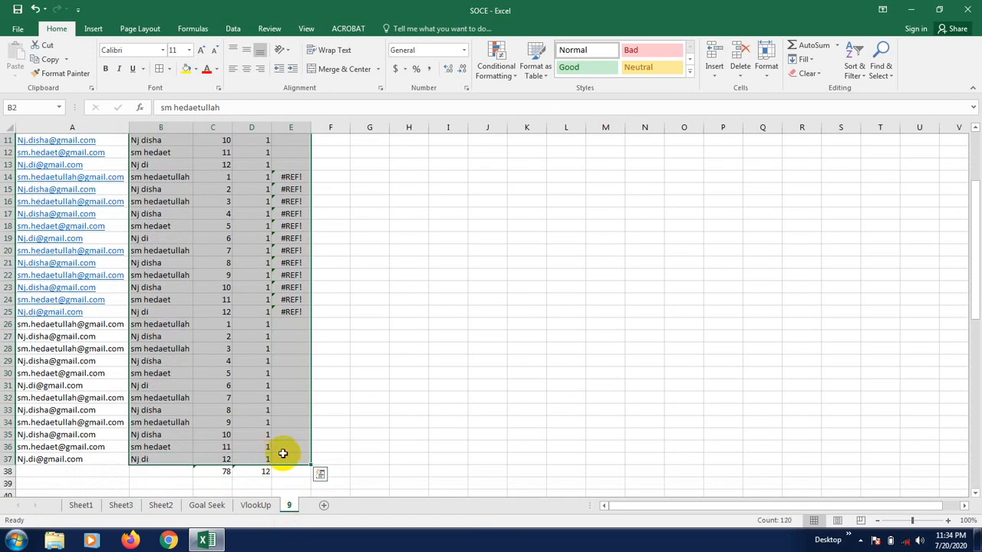
key("ctrl+c")
scroll(463, 386, "up", 4)
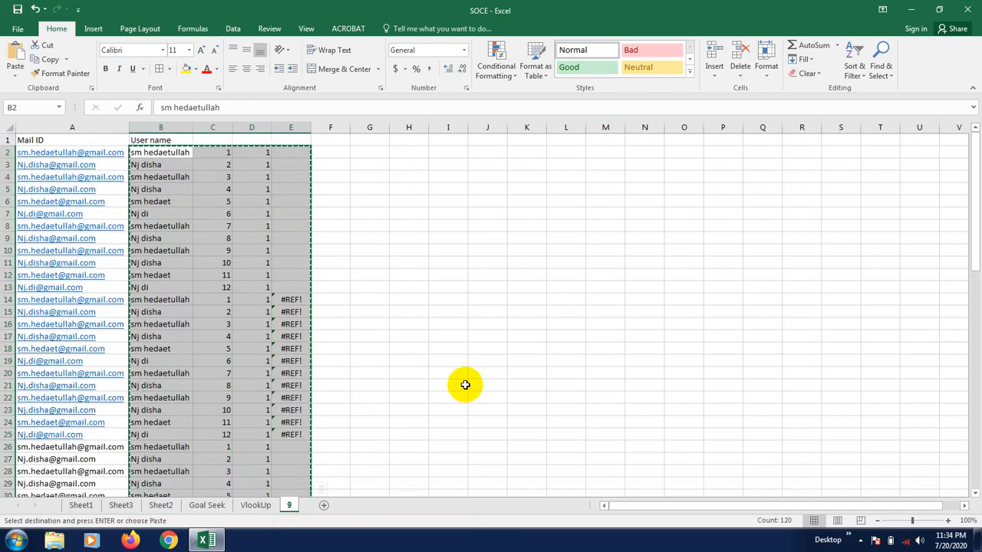
left_click(329, 152)
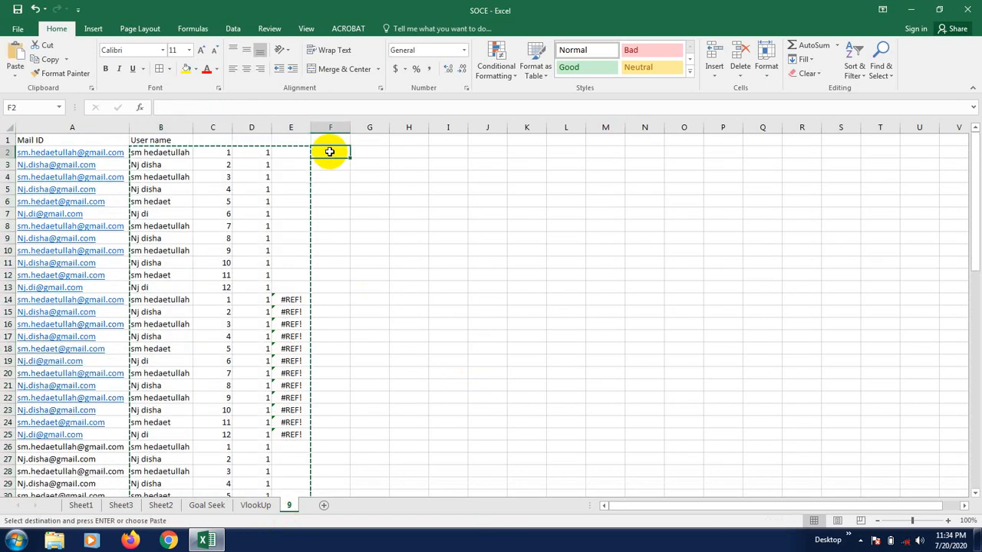
key("ctrl+v")
Paste the copied block three more times, starting at cells J2, N2 and R2.
left_click(483, 153)
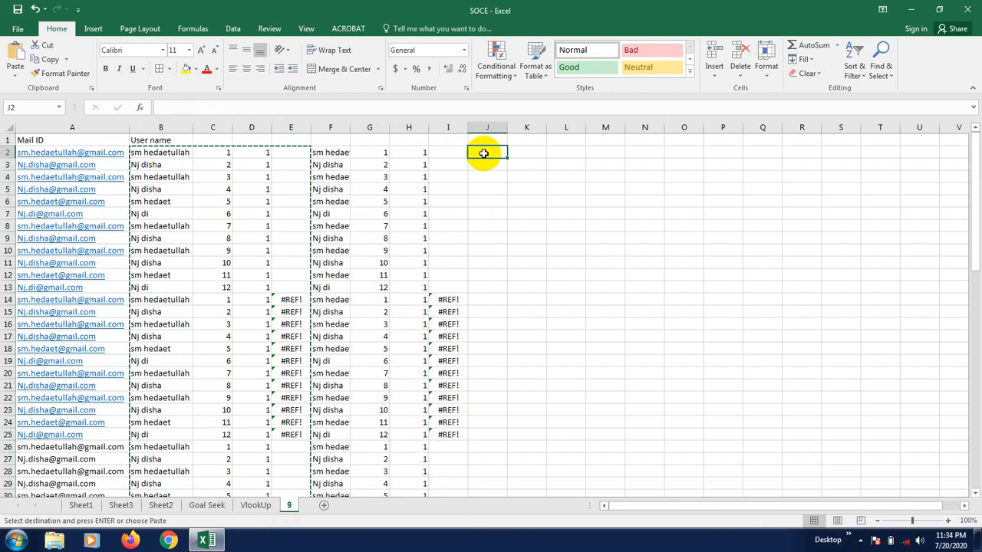
key("ctrl+v")
left_click(637, 154)
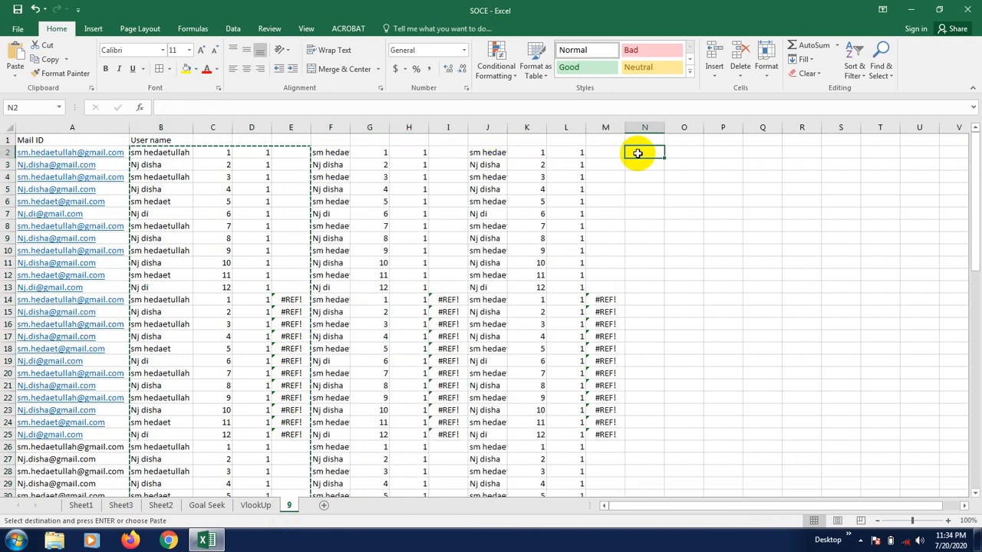
key("ctrl+v")
left_click(805, 153)
key("ctrl+v")
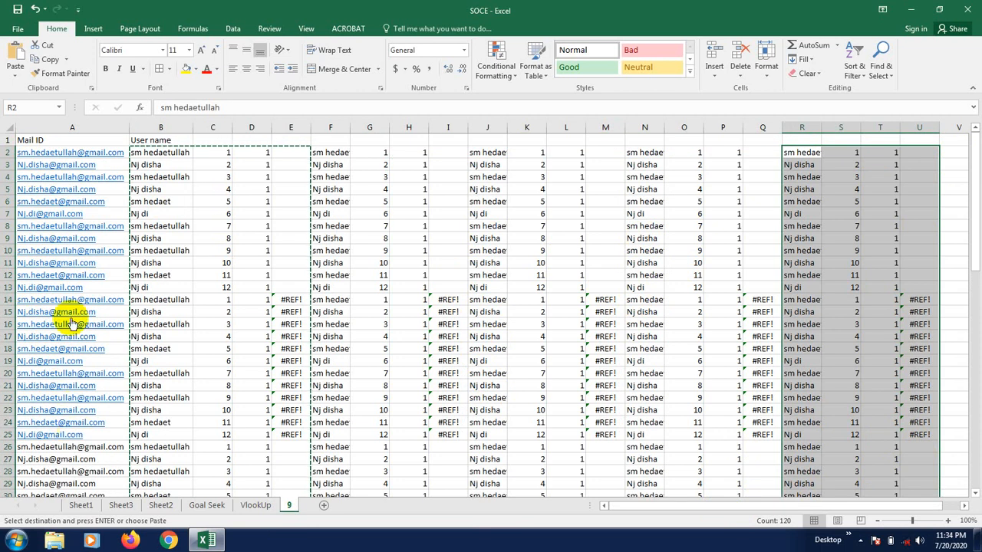
Look over the widened table, cancel the active copy range and select cell B2 below the User name header.
scroll(134, 306, "down", 4)
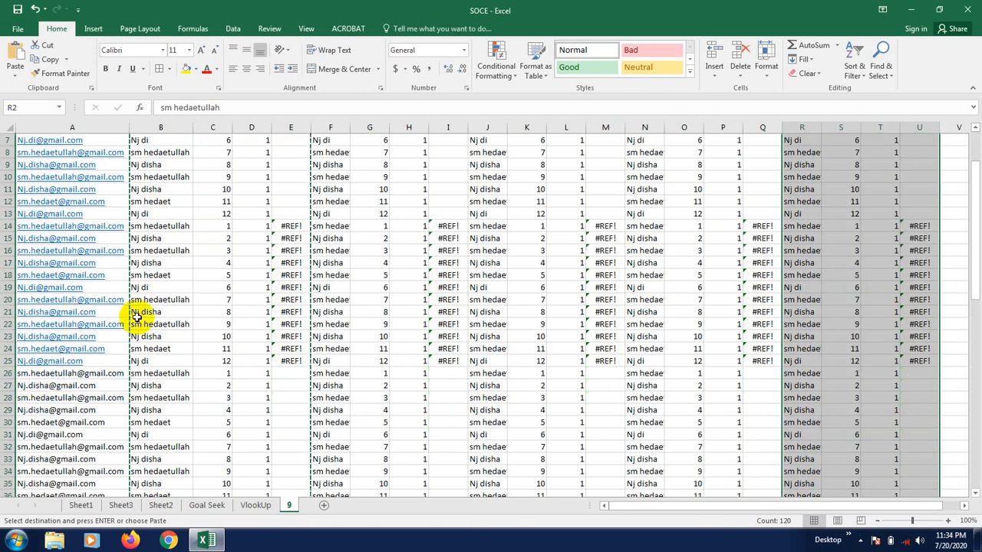
scroll(363, 348, "up", 4)
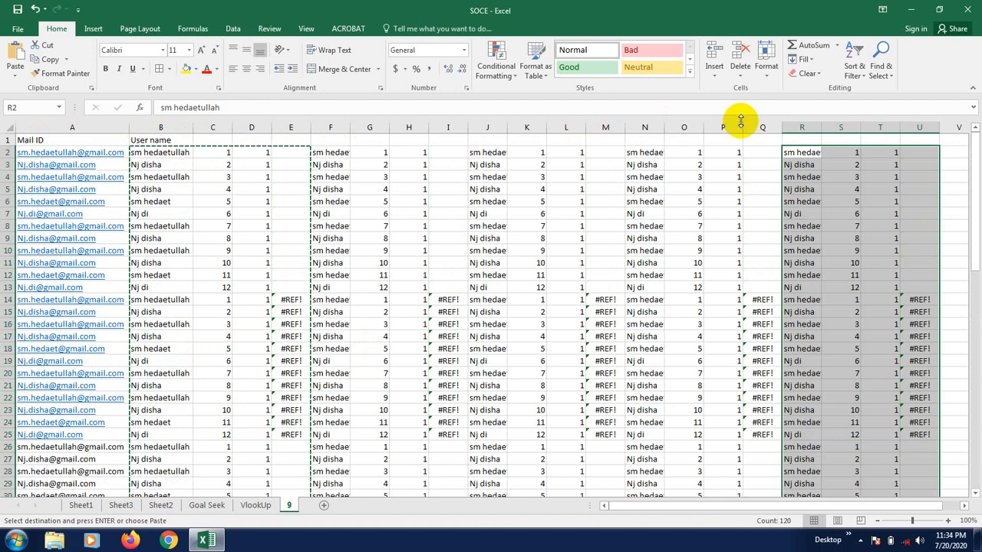
left_click(373, 141)
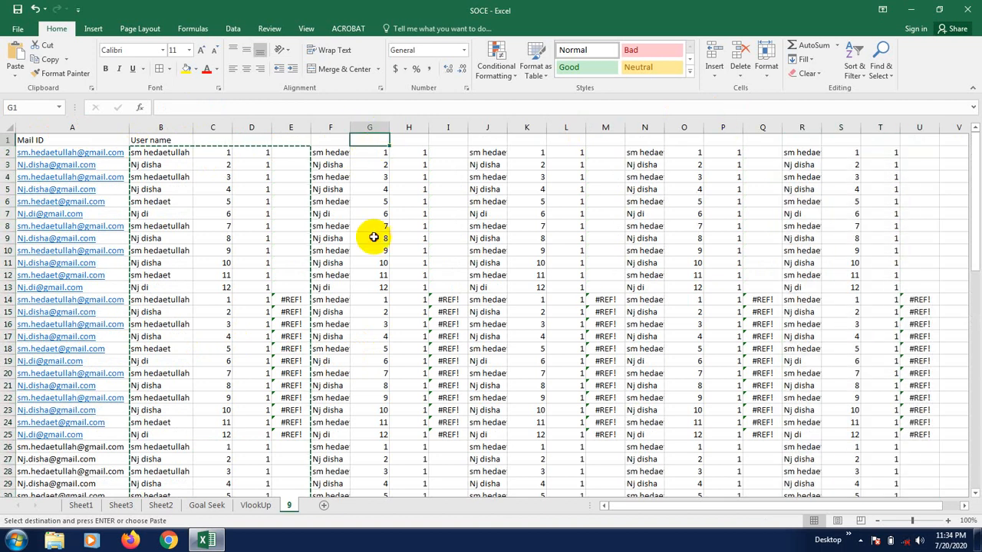
left_click(253, 247)
key("Escape")
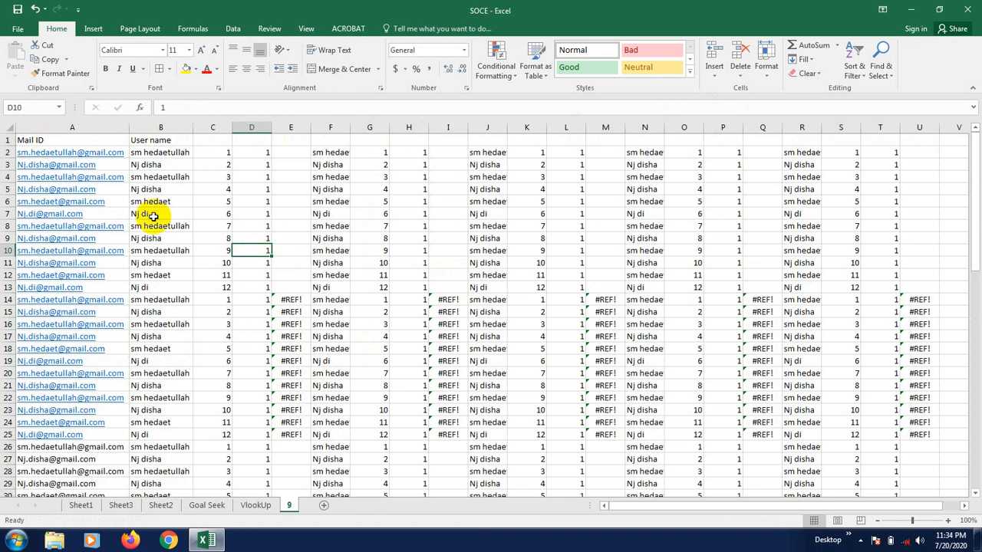
left_click(144, 152)
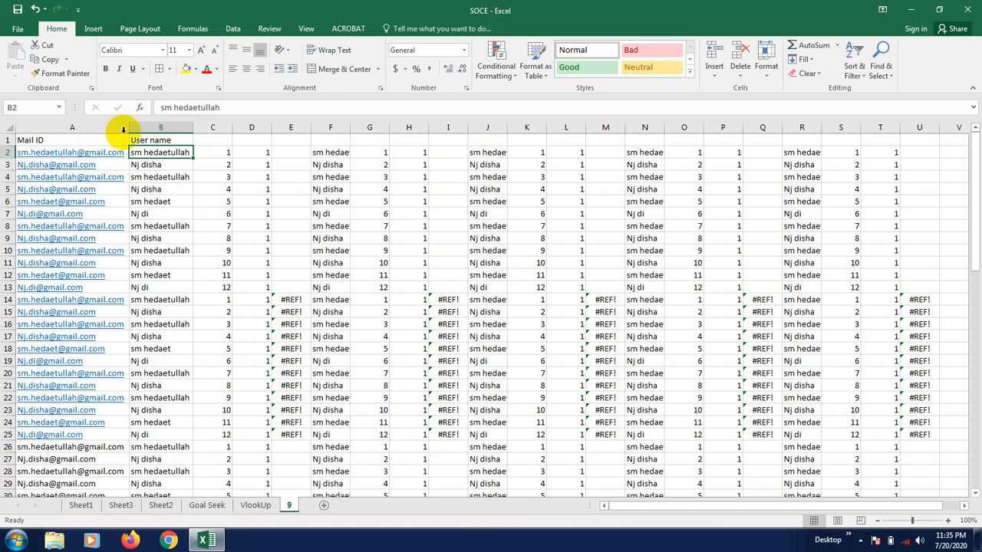
Highlight the header row together with the Mail ID column, then select cell B2 below the User name header.
left_click(5, 140)
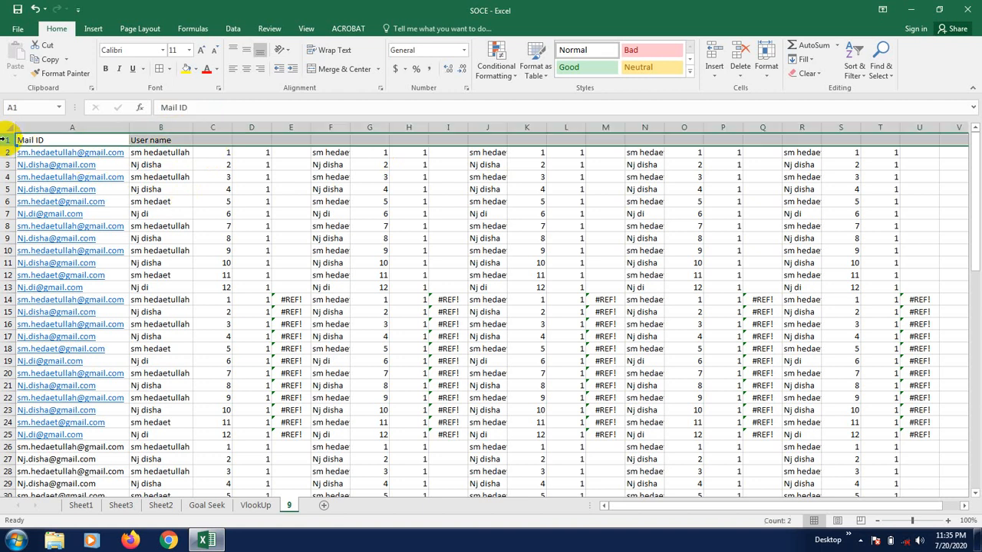
left_click(88, 121)
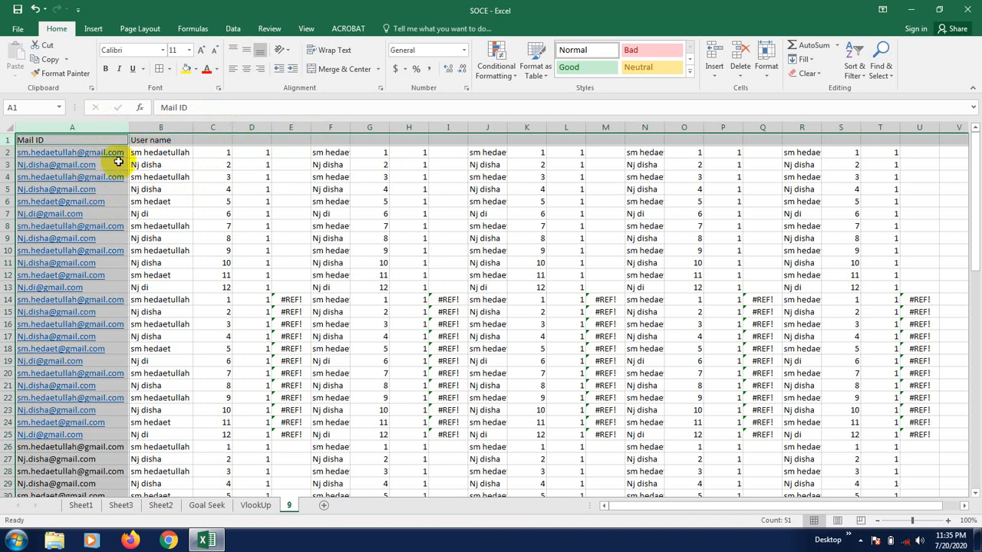
left_click(148, 155)
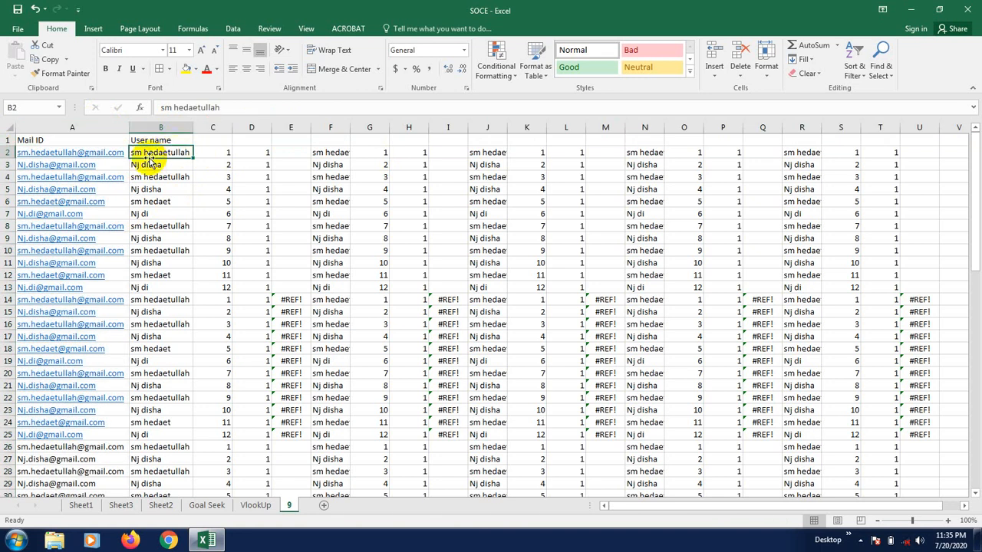
left_click(159, 198)
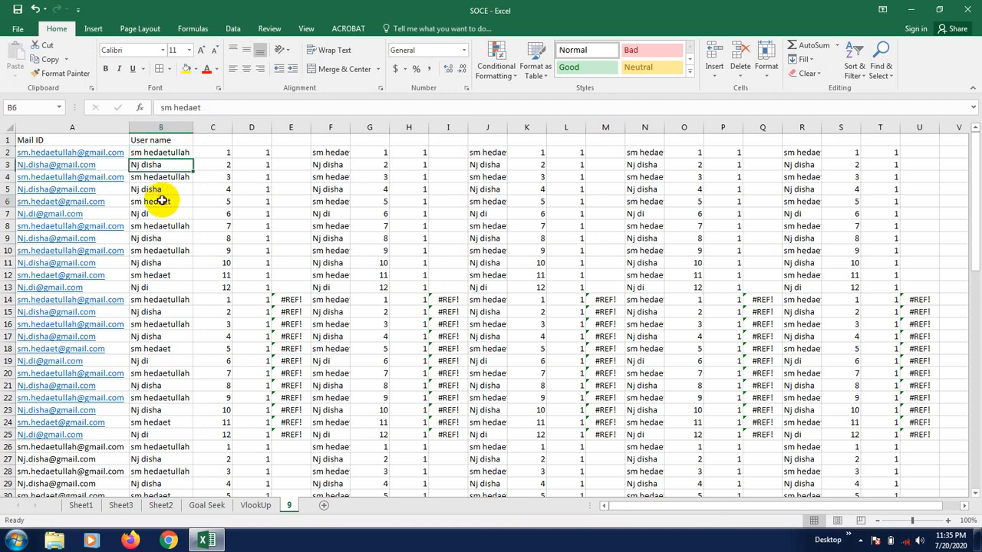
left_click(151, 153)
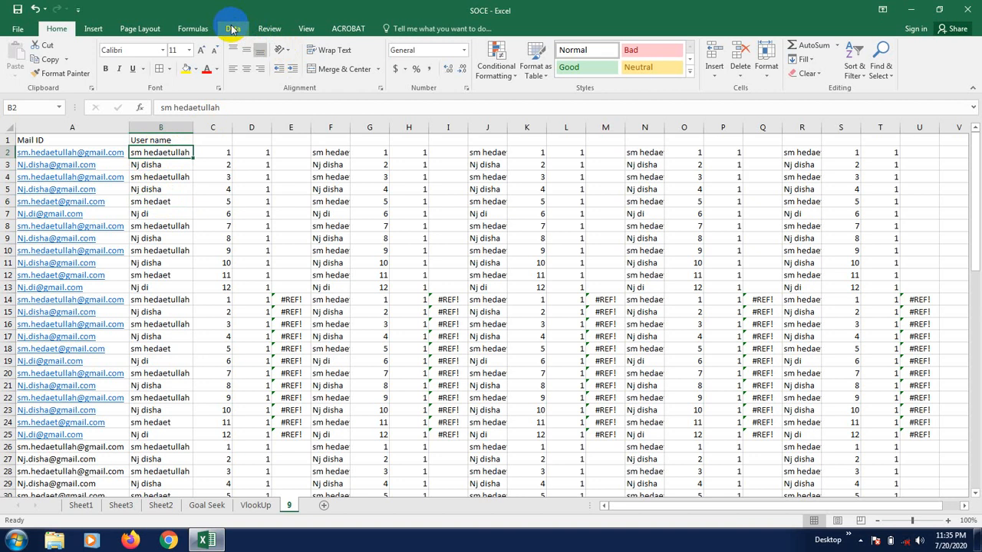
Freeze the top row of the sheet and check the header row against the data further down and across.
left_click(304, 29)
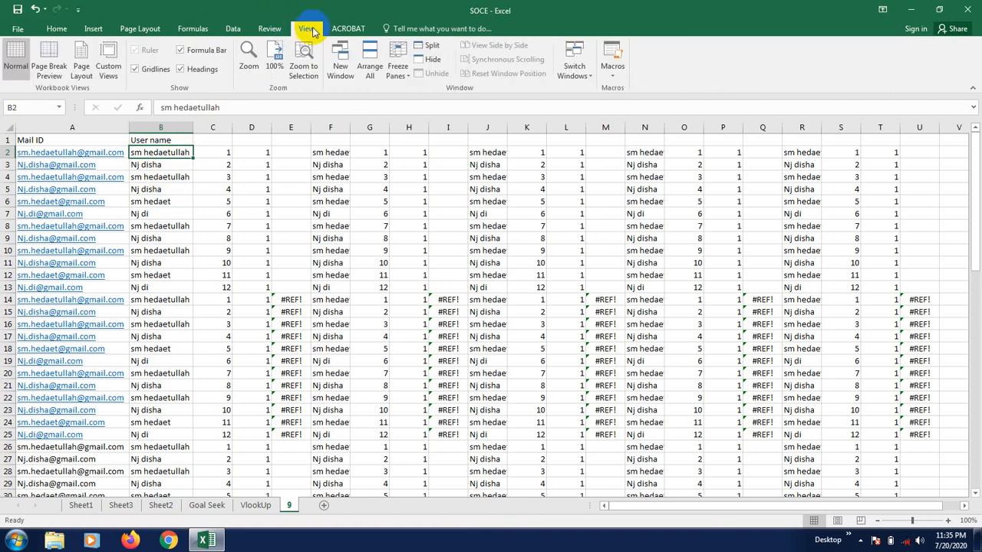
left_click(404, 77)
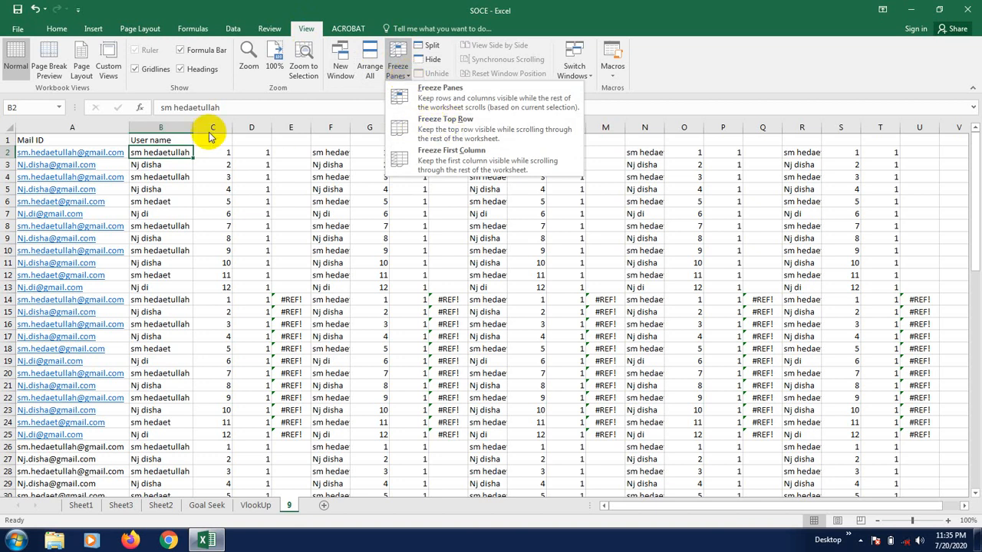
left_click(451, 124)
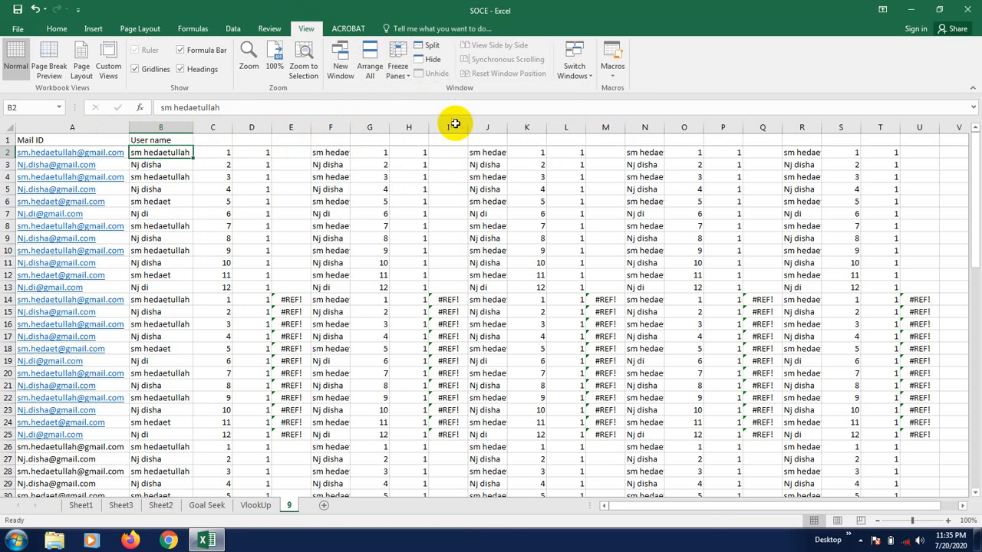
scroll(316, 256, "down", 7)
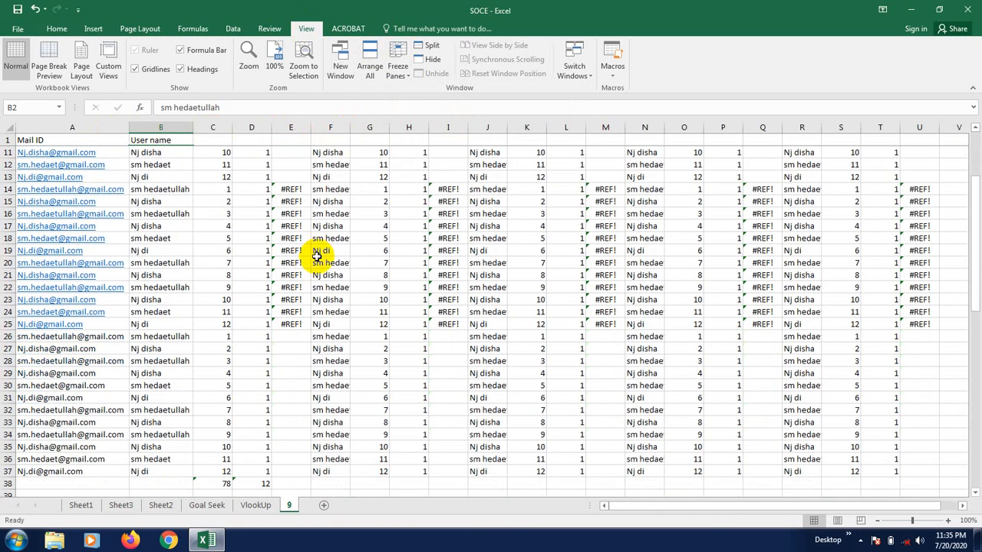
left_click(8, 140)
scroll(219, 253, "down", 2)
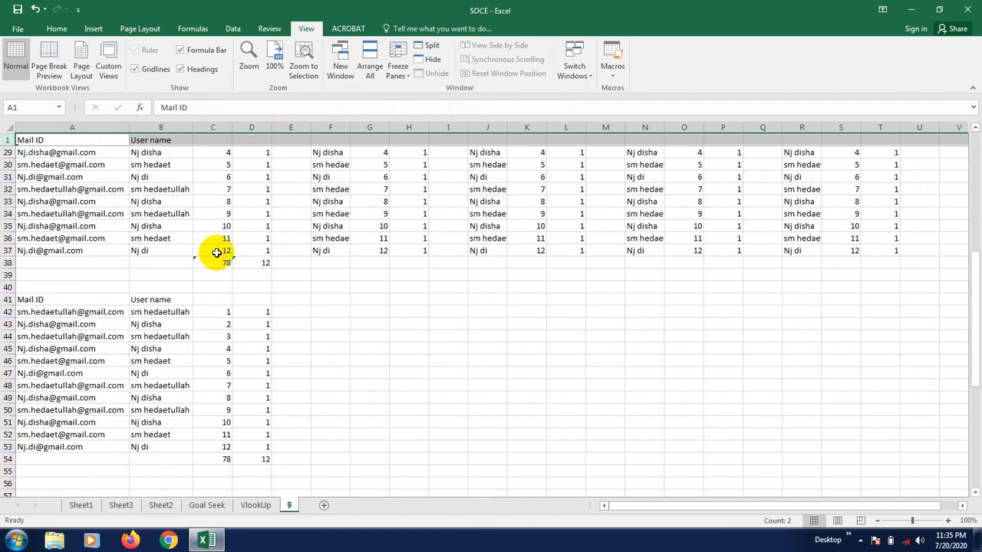
scroll(188, 303, "up", 9)
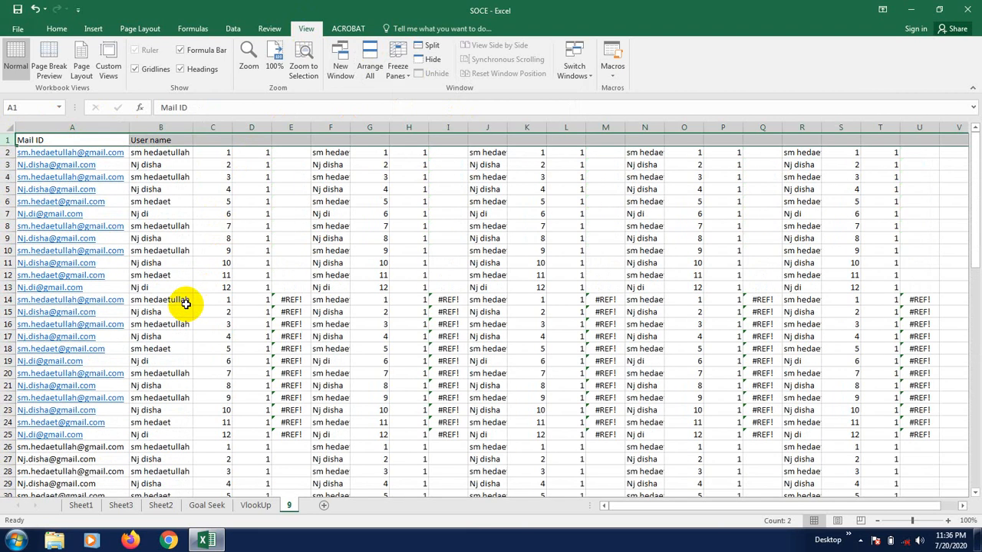
mouse_move(684, 507)
left_mouse_down()
mouse_move(751, 499)
mouse_move(687, 498)
left_mouse_up()
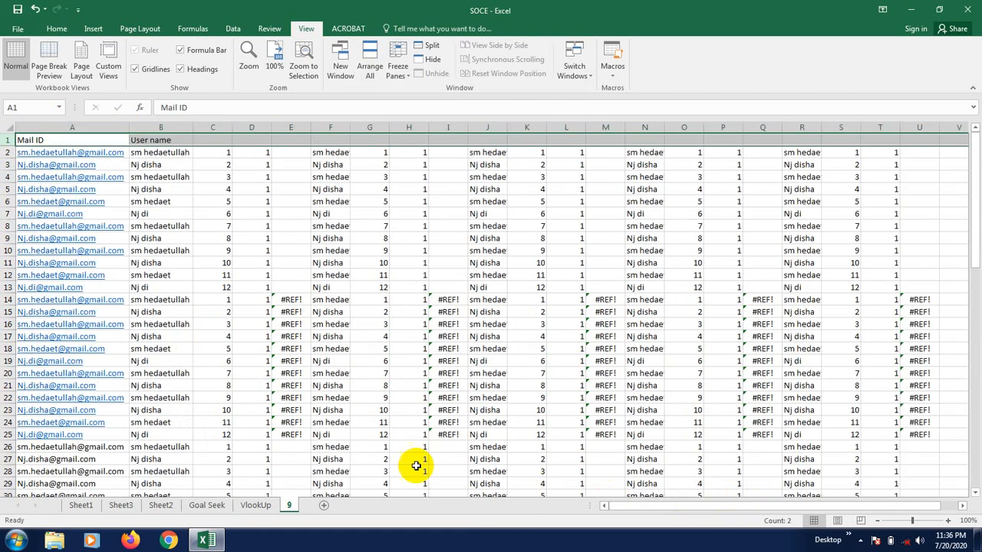
left_click(197, 261)
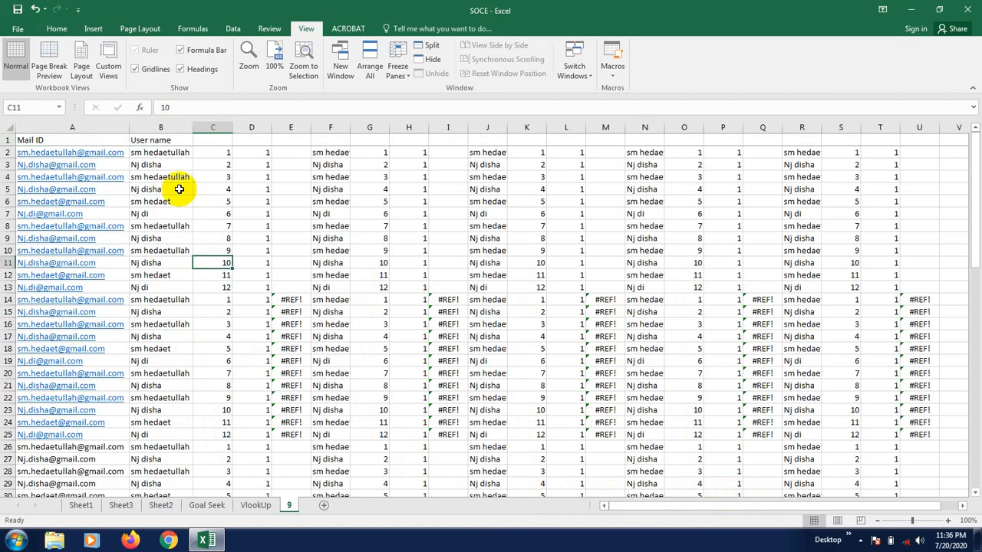
Apply Freeze Top Row again with cell B2 selected and recheck the header row against the rows below.
left_click(150, 154)
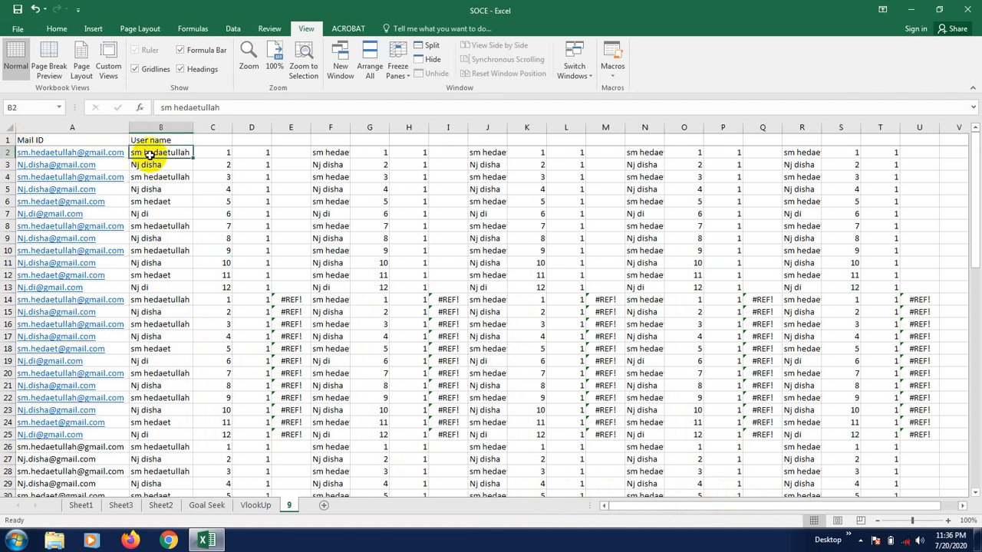
left_click(403, 73)
left_click(400, 52)
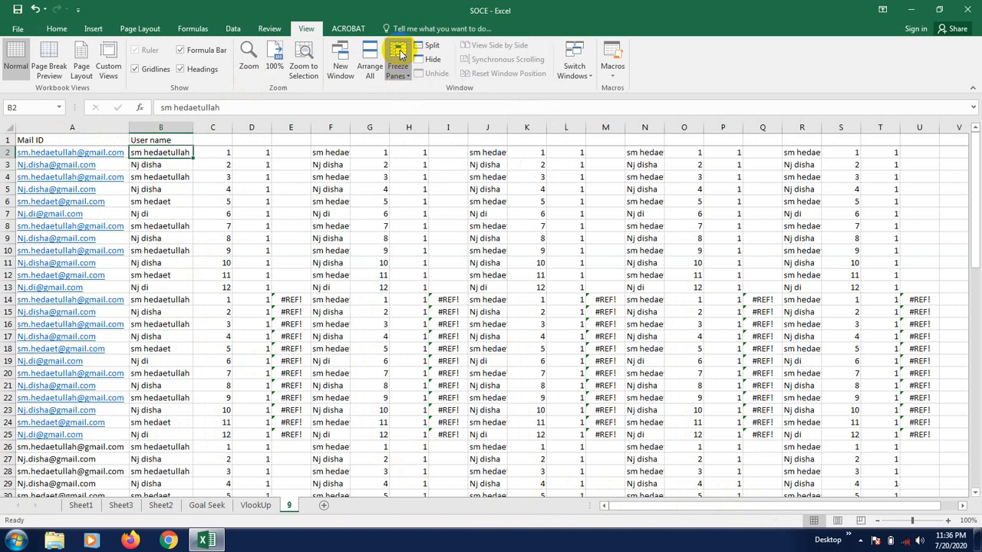
left_click(400, 67)
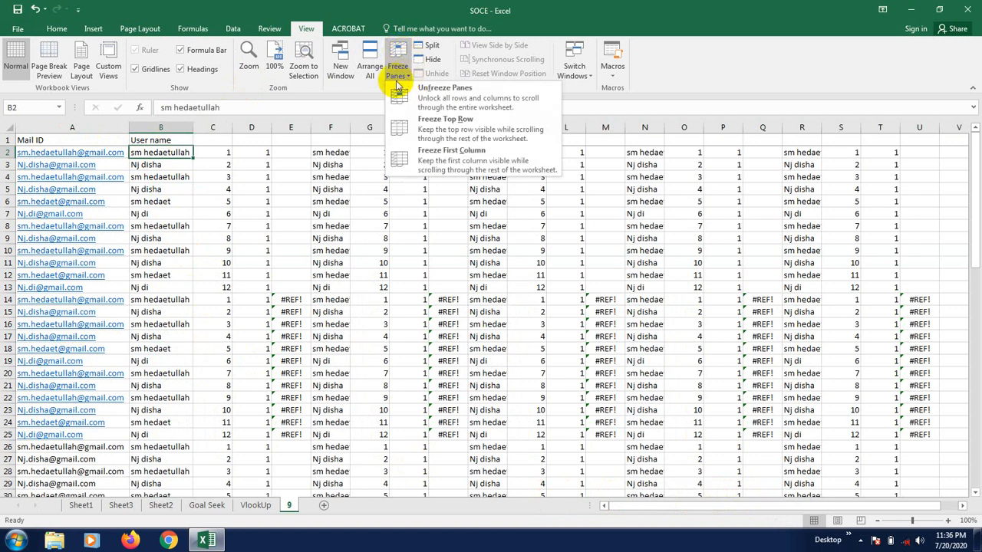
left_click(442, 122)
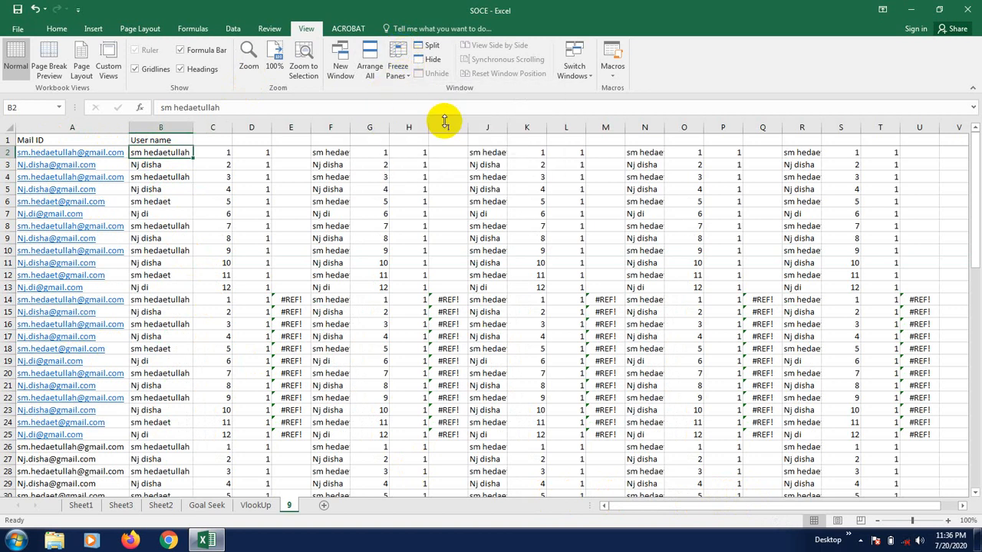
left_click(336, 224)
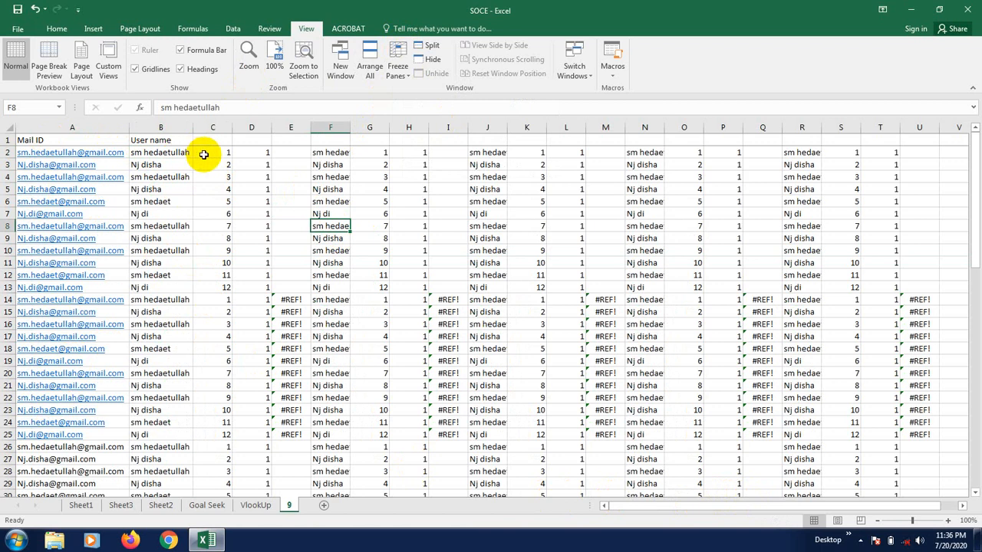
scroll(192, 177, "down", 3)
scroll(194, 182, "up", 3)
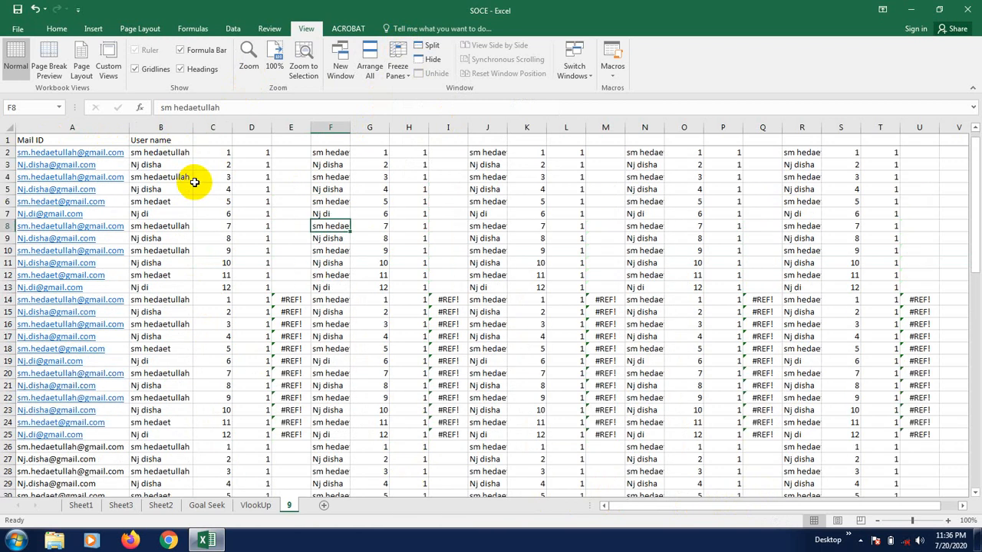
Unfreeze the panes to release the top row and check how the header row moves with the data.
left_click(159, 152)
left_click(400, 57)
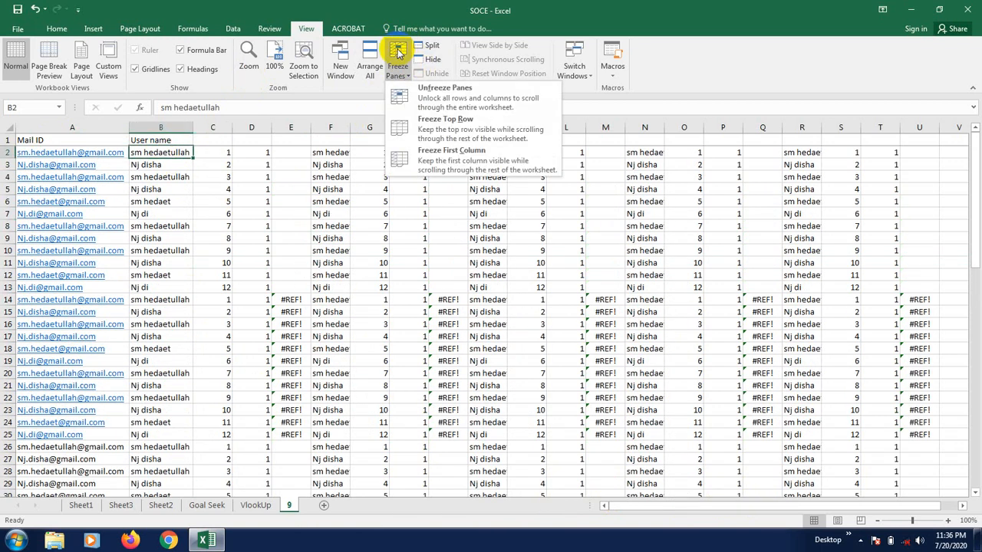
left_click(445, 97)
left_click(194, 274)
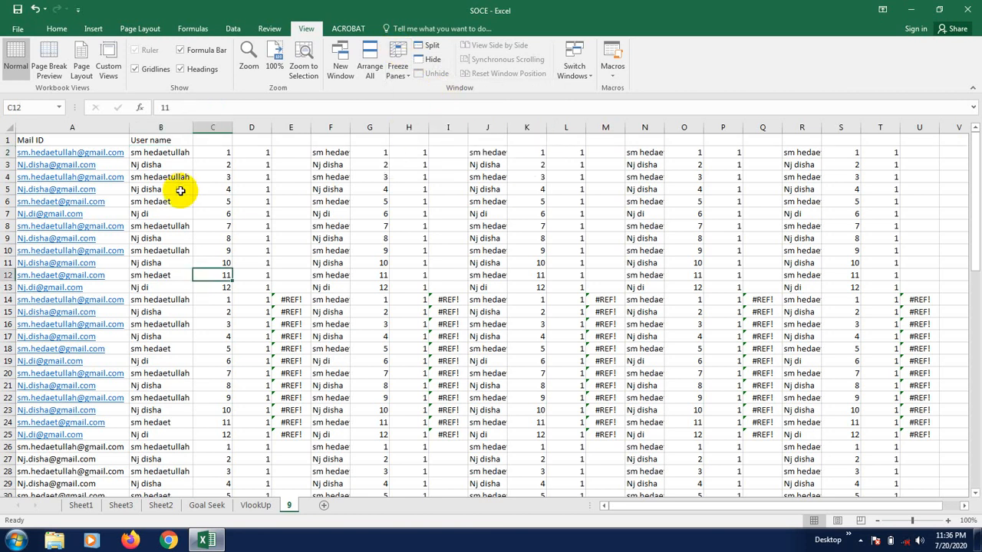
scroll(184, 198, "down", 4)
scroll(184, 197, "up", 4)
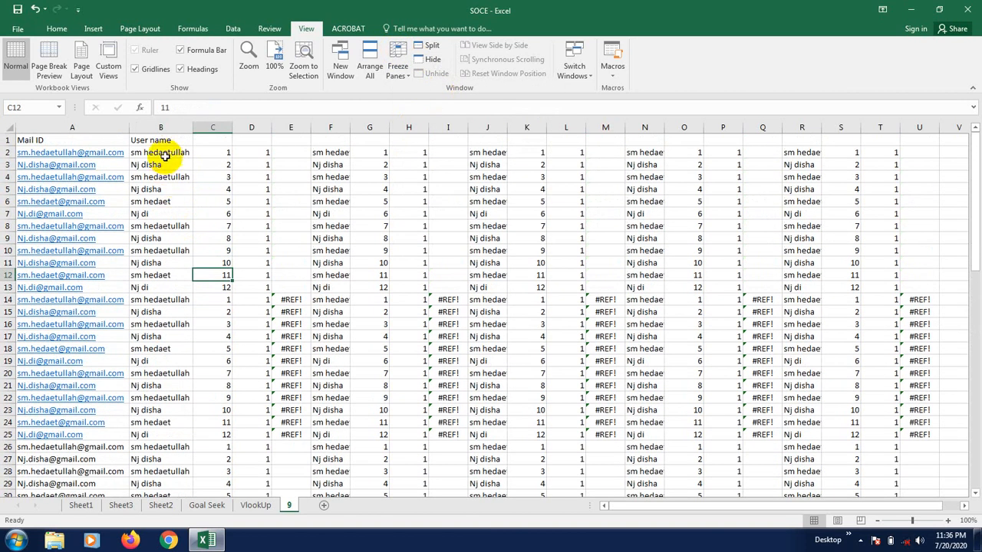
Freeze the first column of the sheet and check the Mail ID column against the columns further across.
left_click(164, 154)
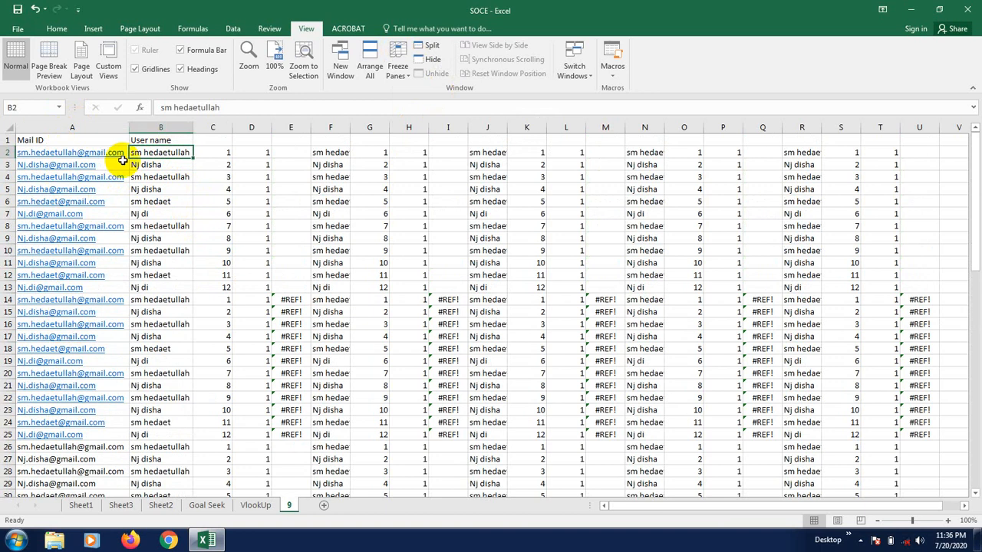
left_click(402, 73)
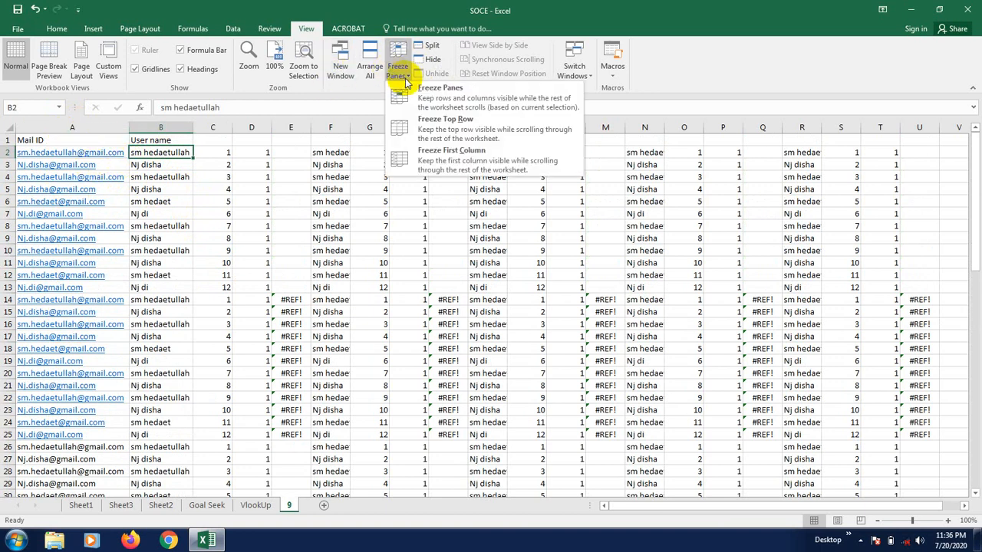
left_click(451, 157)
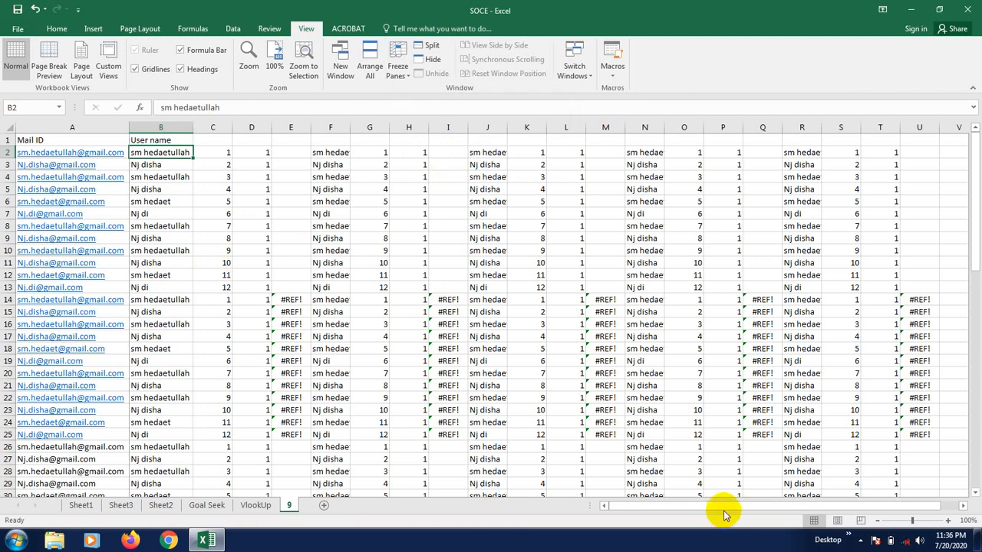
left_click_drag(724, 514, 417, 466)
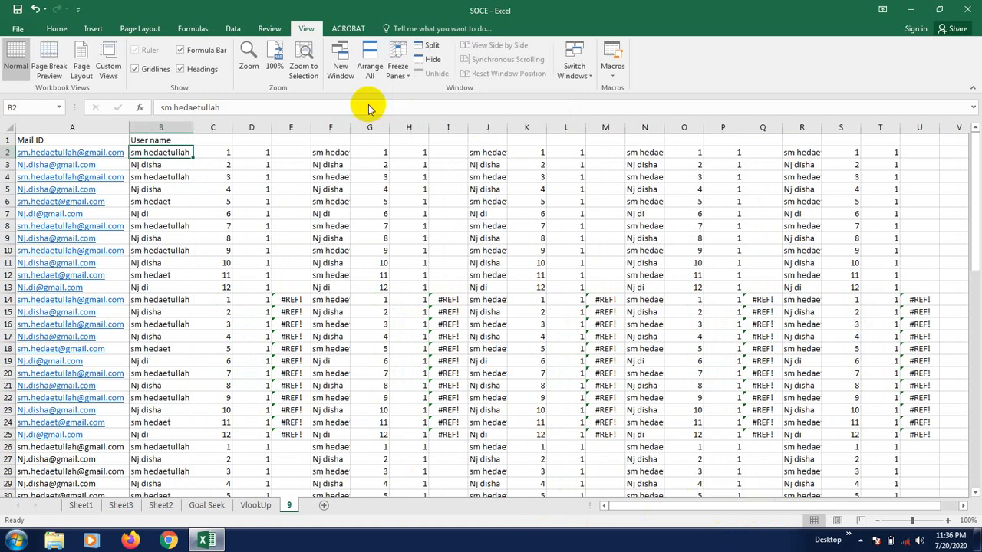
Unfreeze the panes to release the Mail ID column and check how it moves with the other columns.
left_click(401, 77)
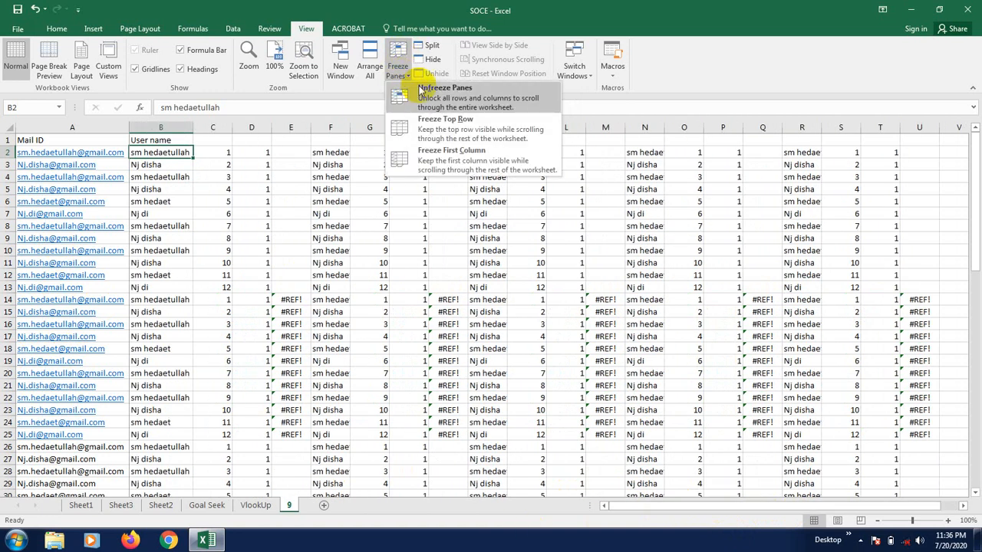
left_click(421, 102)
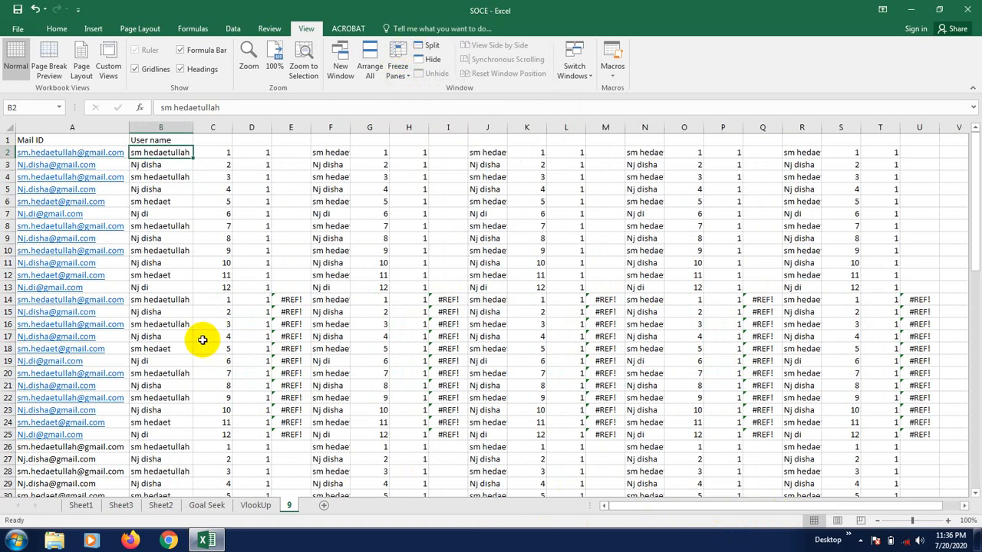
left_click_drag(679, 508, 696, 504)
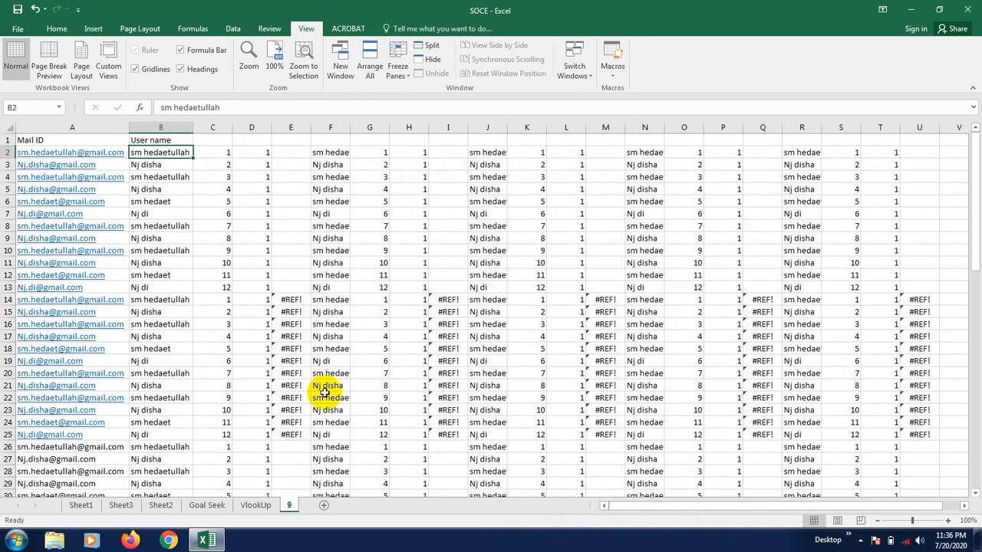
left_click(157, 238)
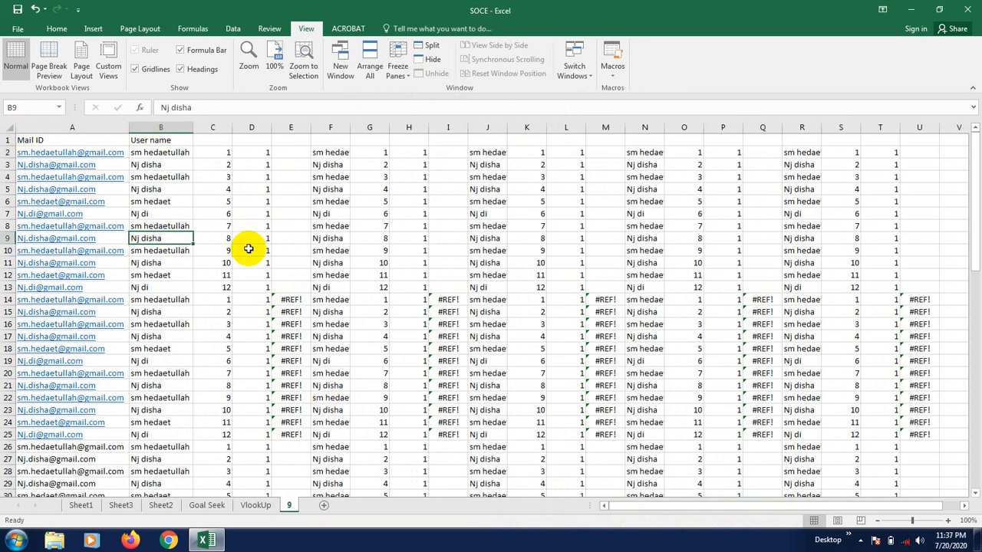
Freeze both the header row and the Mail ID column at cell B2, and check them across and down the table.
left_click(157, 152)
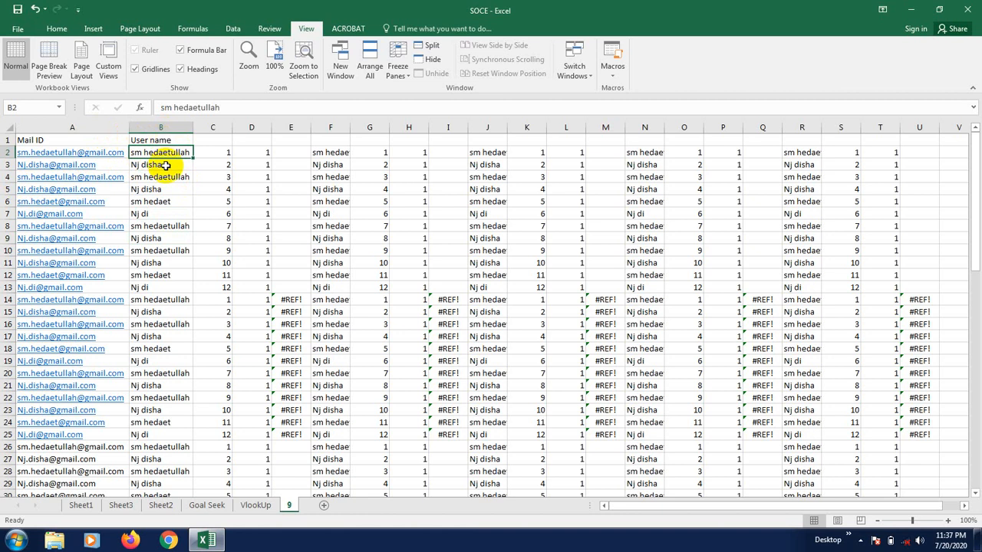
left_click(400, 77)
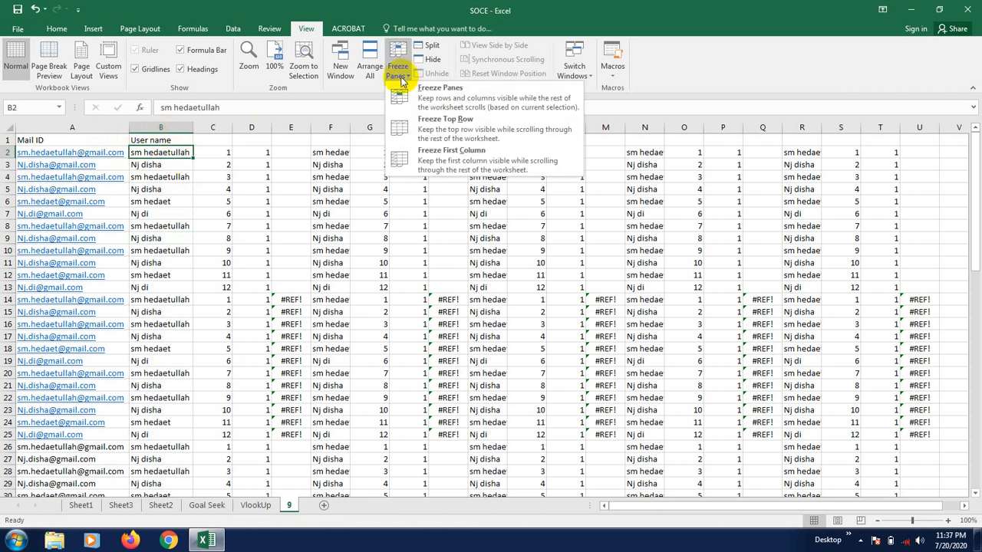
left_click(449, 100)
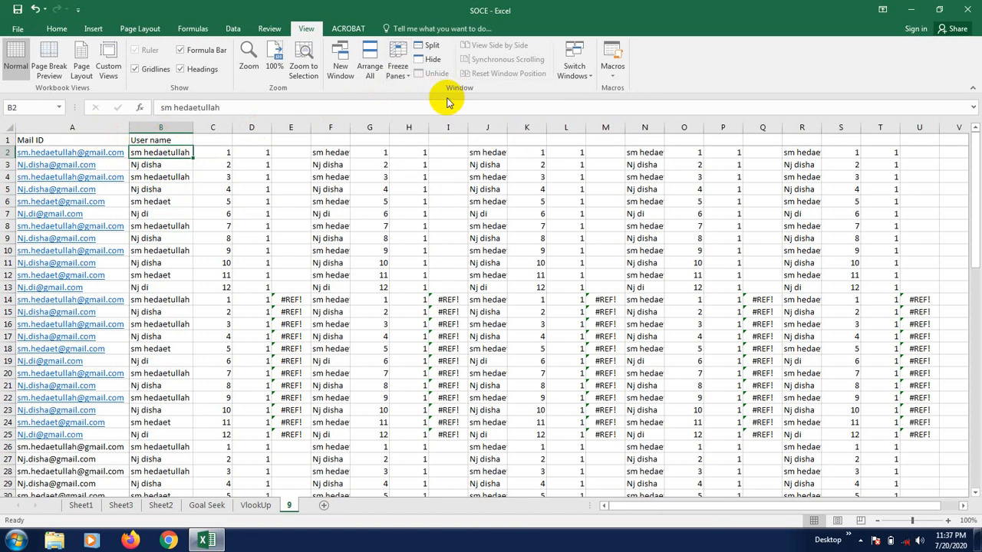
left_click_drag(704, 505, 755, 502)
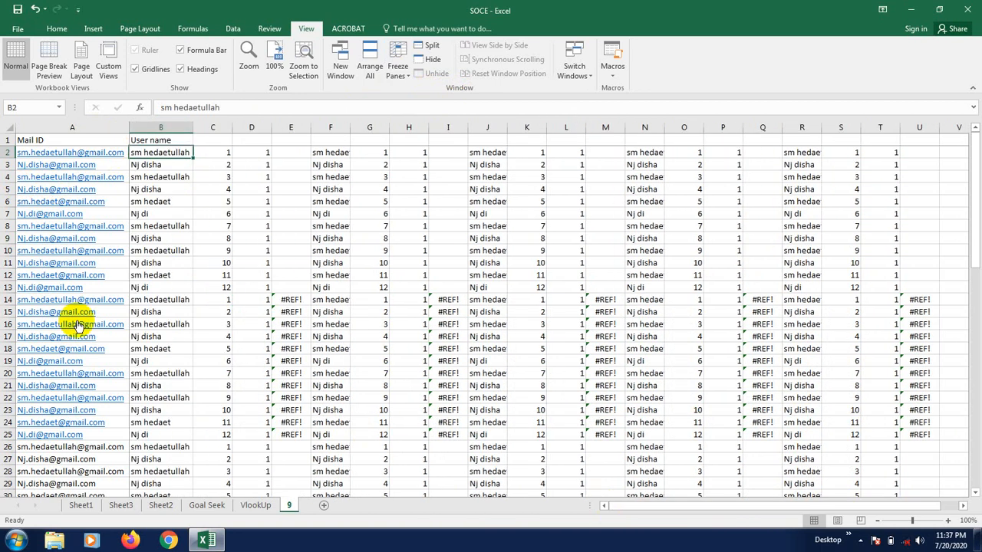
scroll(398, 371, "down", 8)
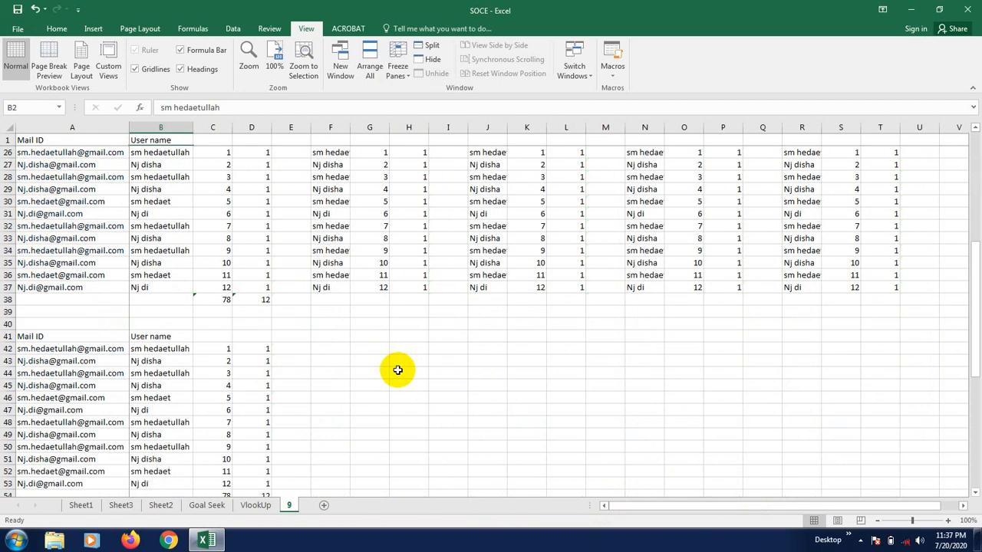
Check the frozen header row and Mail ID column down the table and back at its first rows.
scroll(281, 377, "down", 4)
scroll(280, 377, "up", 4)
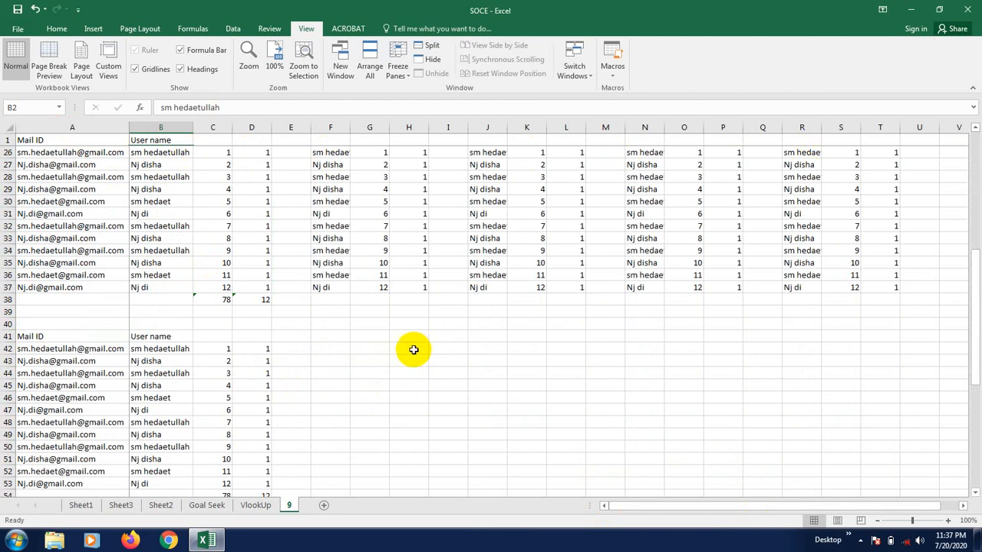
scroll(411, 349, "up", 8)
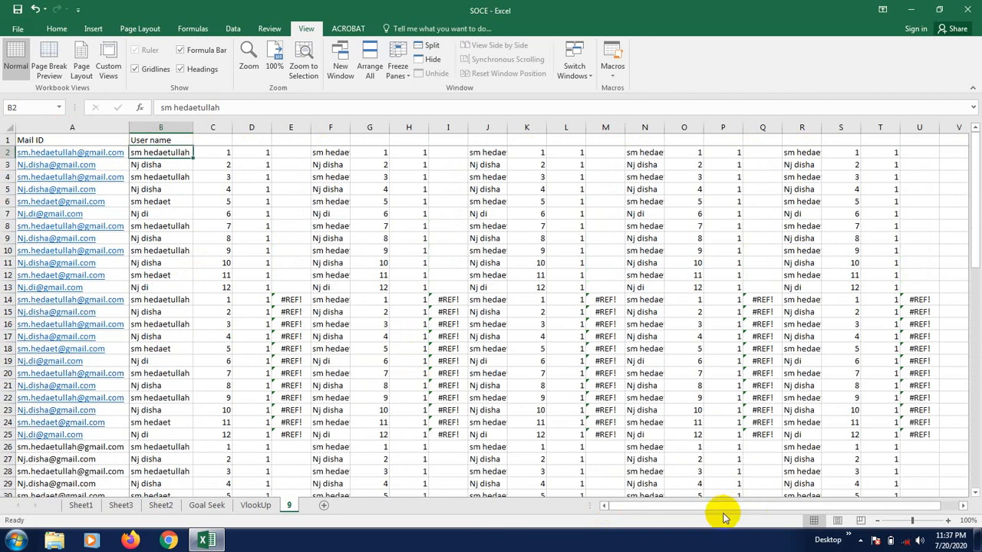
mouse_move(723, 509)
left_mouse_down()
mouse_move(769, 510)
mouse_move(706, 512)
left_mouse_up()
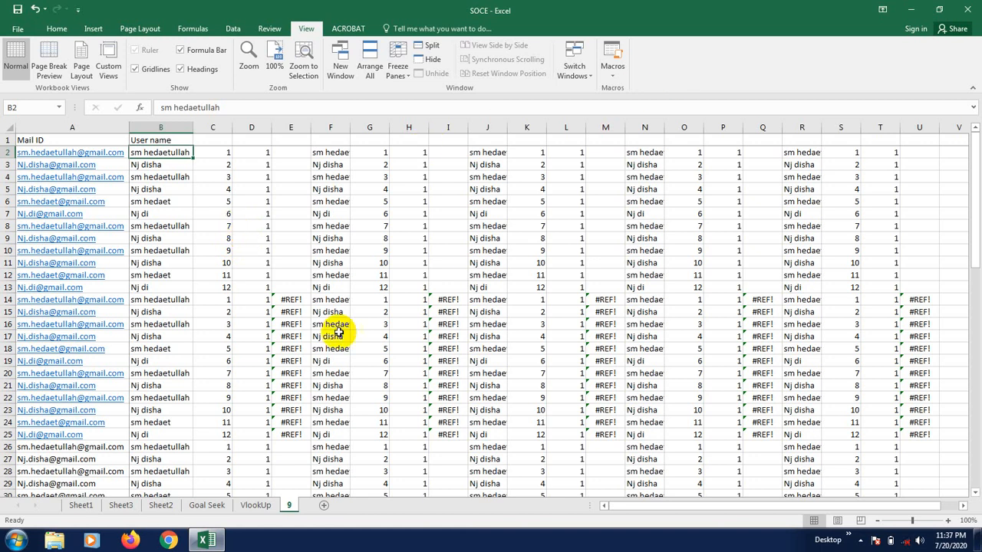
Look through the VlookUp, Goal Seek, Sheet2, Sheet3 and Sheet1 worksheets and return to sheet 9.
left_click(255, 506)
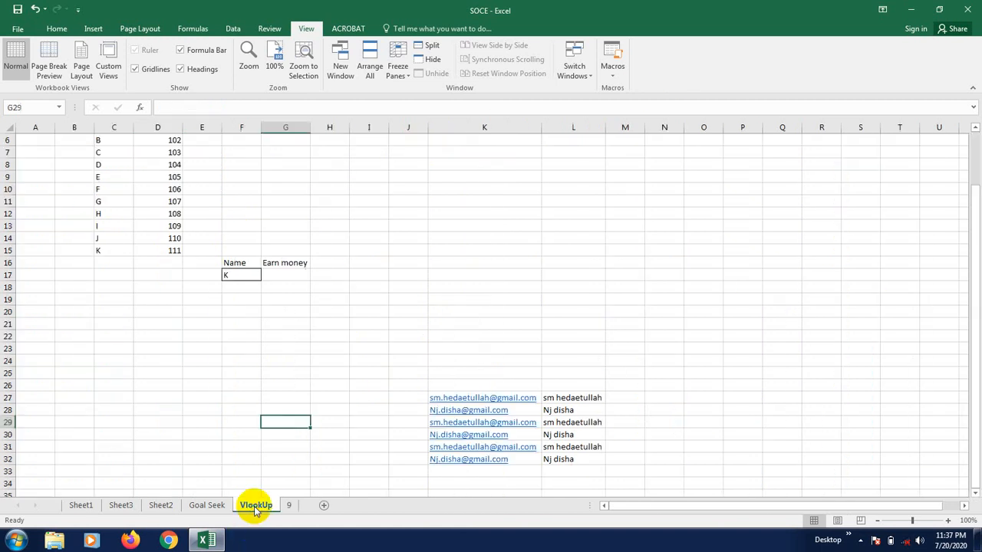
left_click(206, 507)
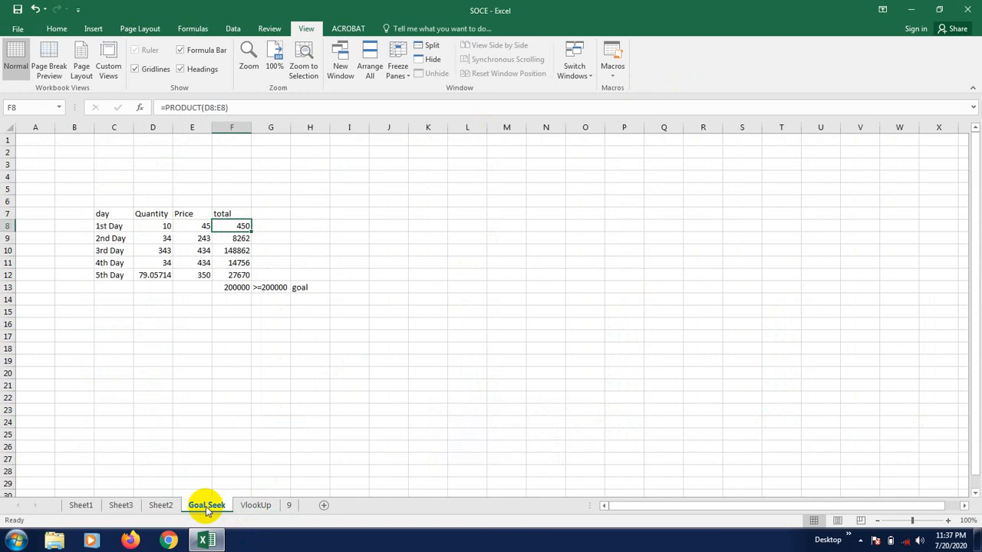
left_click(161, 503)
left_click(119, 504)
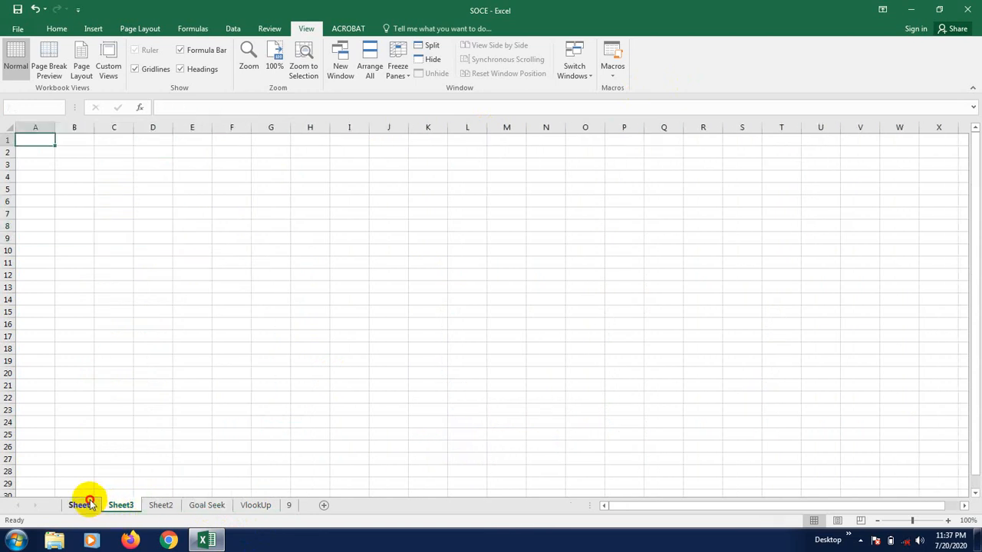
left_click(88, 503)
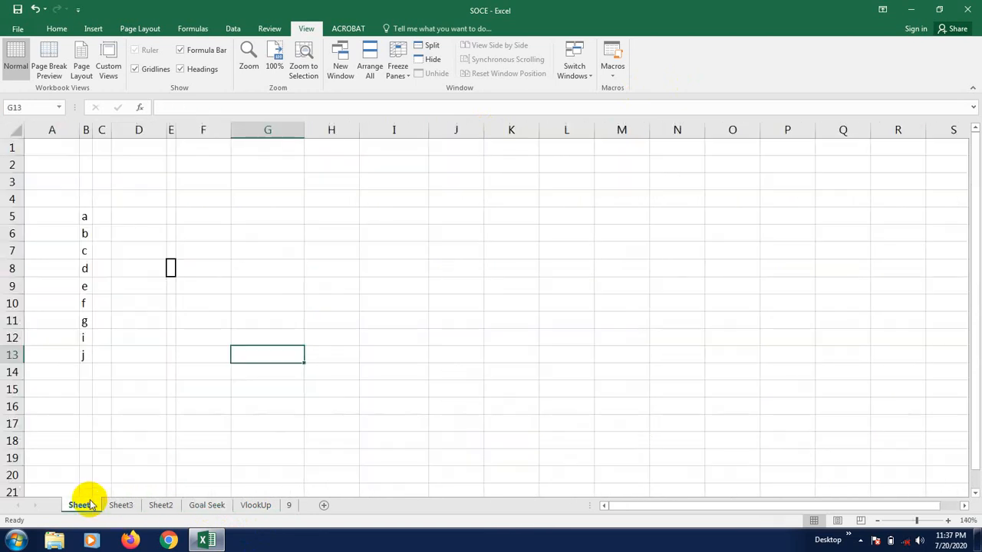
left_click(269, 507)
left_click(285, 504)
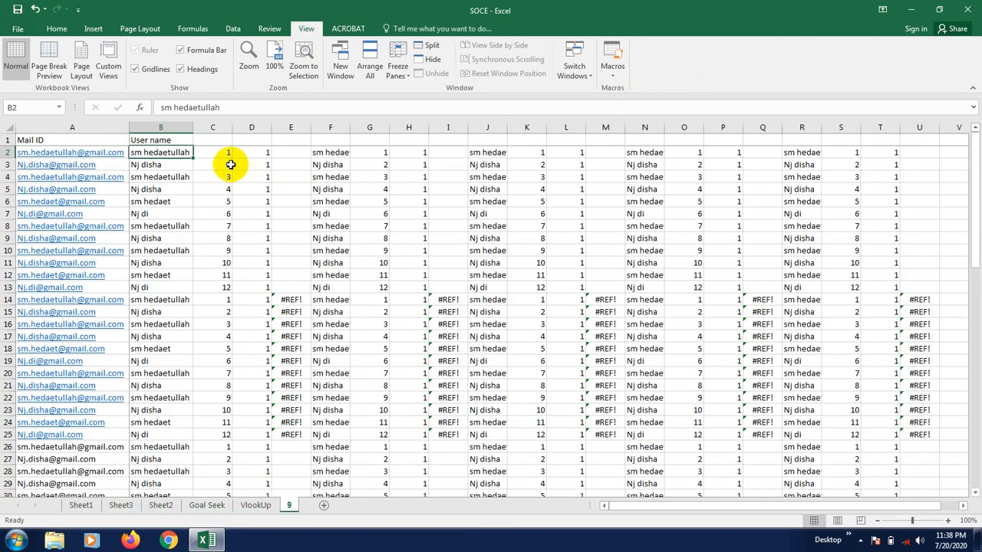
scroll(256, 300, "down", 15)
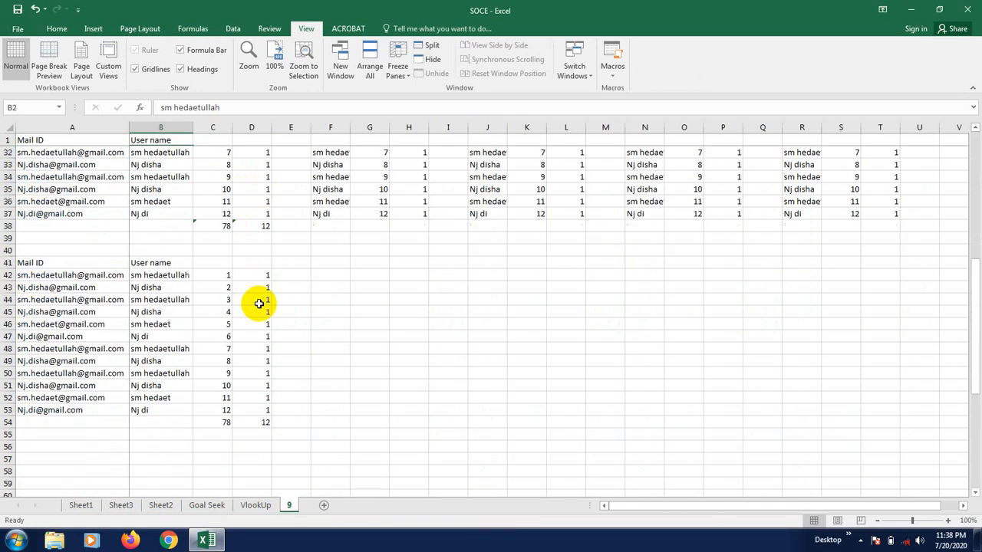
scroll(382, 328, "up", 4)
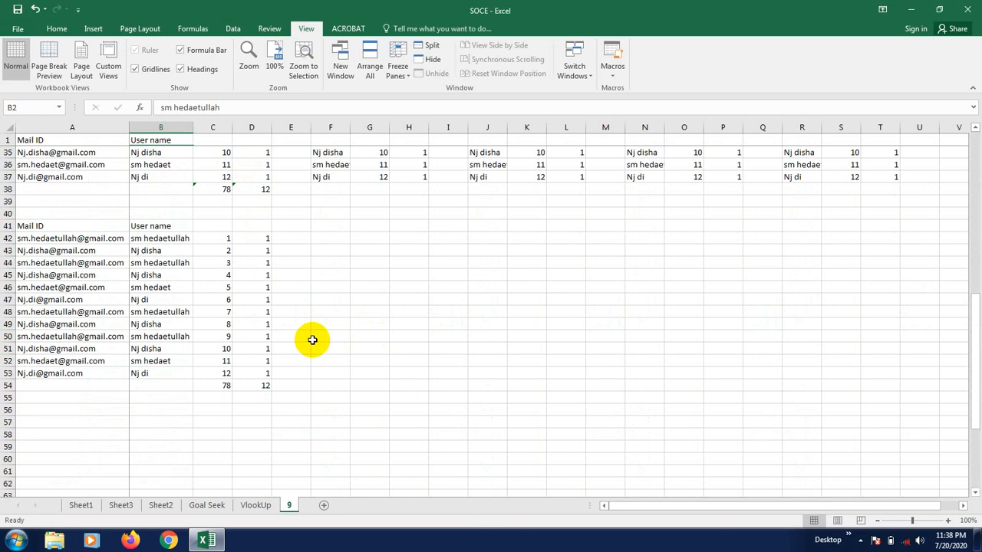
scroll(312, 340, "down", 1)
left_click(258, 241)
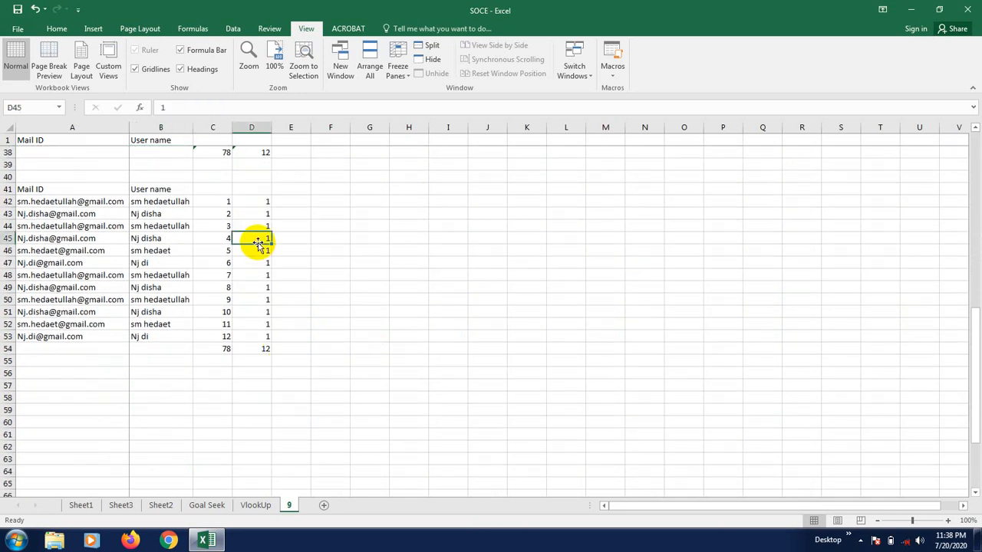
type("sdfs")
key("Return")
left_click(265, 238)
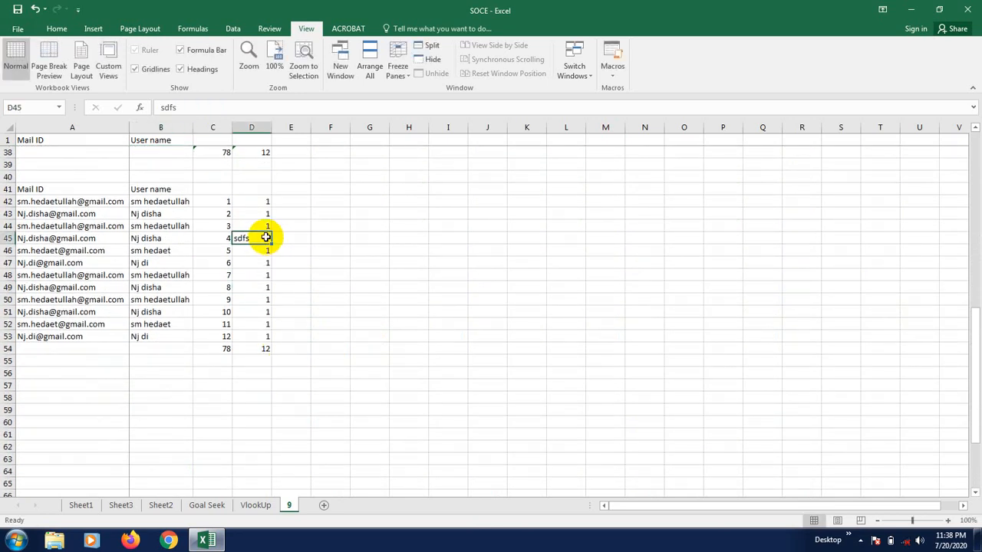
left_click(285, 351)
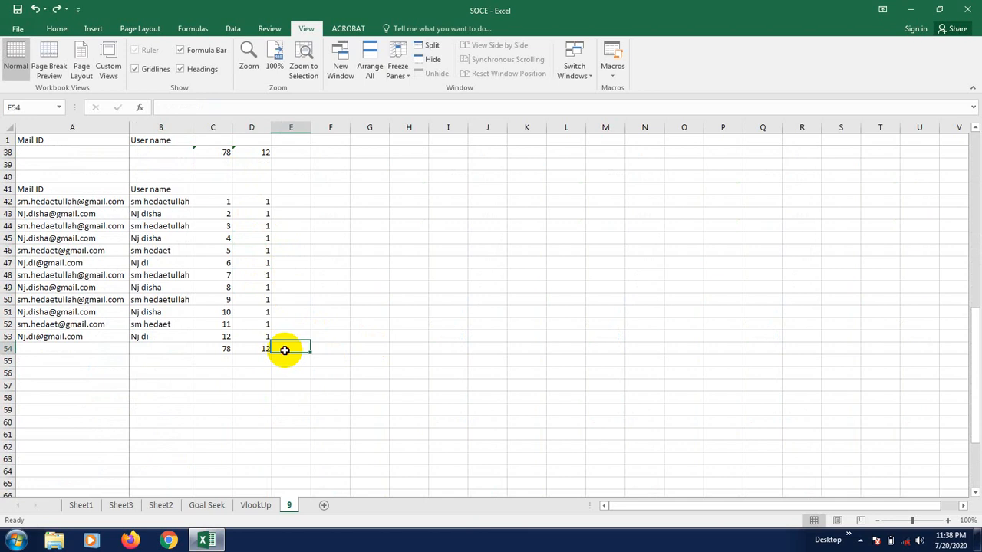
In the lower table, set D46 to 5, D49 to 44 and D50 to 3.
left_click(256, 248)
type("5")
left_click(254, 285)
type("44")
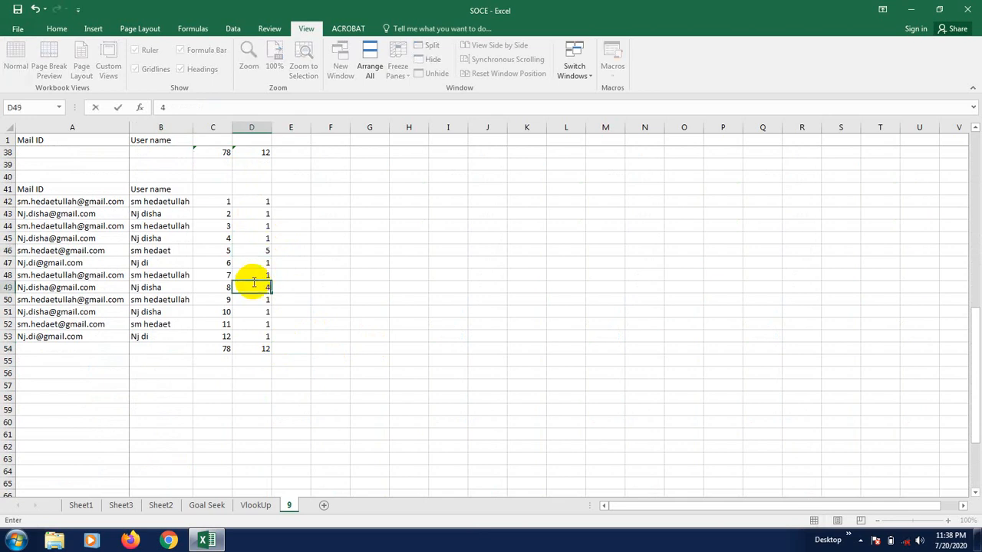
left_click(265, 261)
left_click(266, 304)
type("3")
left_click(264, 335)
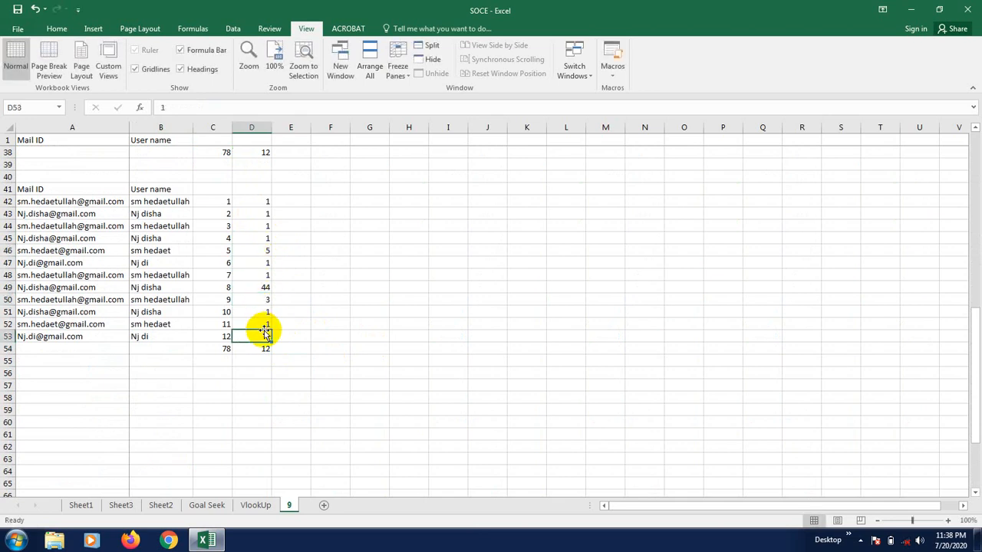
Set D45 to 3 and C47 to 34 in the lower table.
left_click(268, 237)
type("3")
left_click(287, 296)
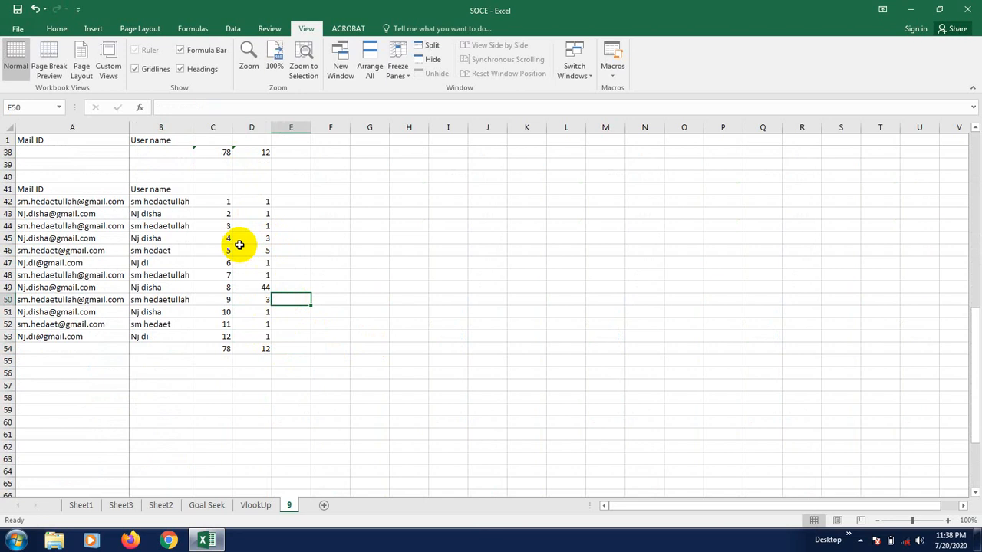
left_click(228, 264)
type("34")
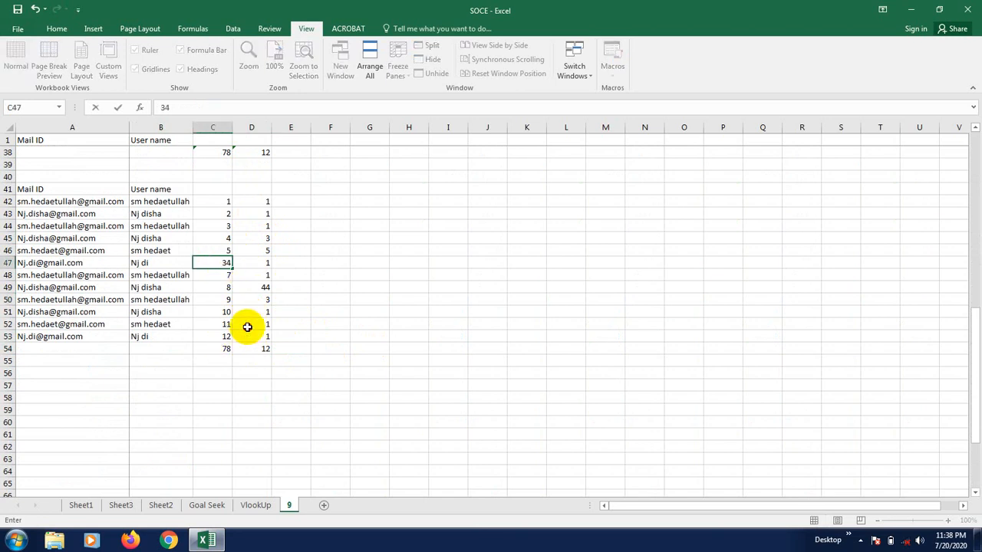
left_click(248, 325)
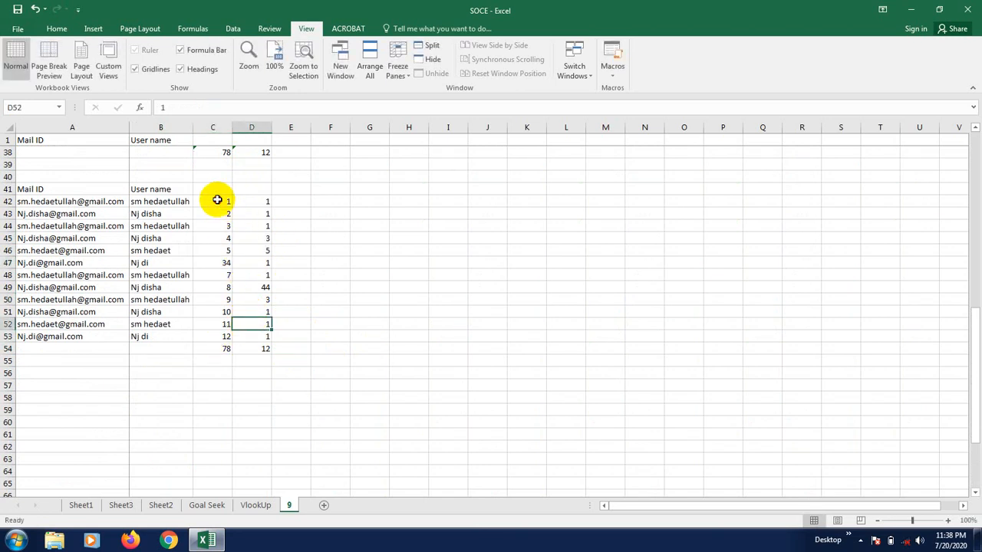
Try to create a forecast sheet from the lower table's numbers including the totals row, C42:D54.
left_click_drag(213, 200, 260, 349)
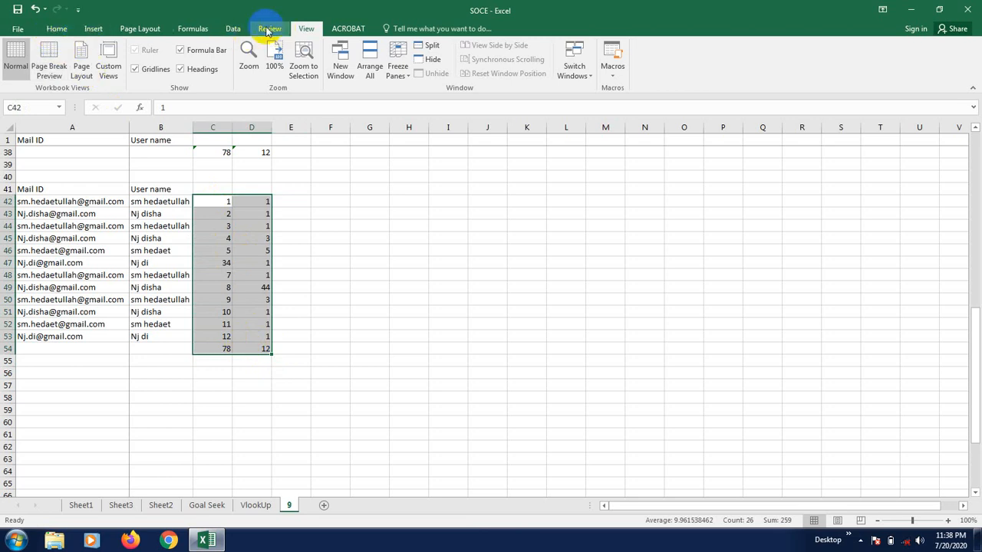
left_click(233, 28)
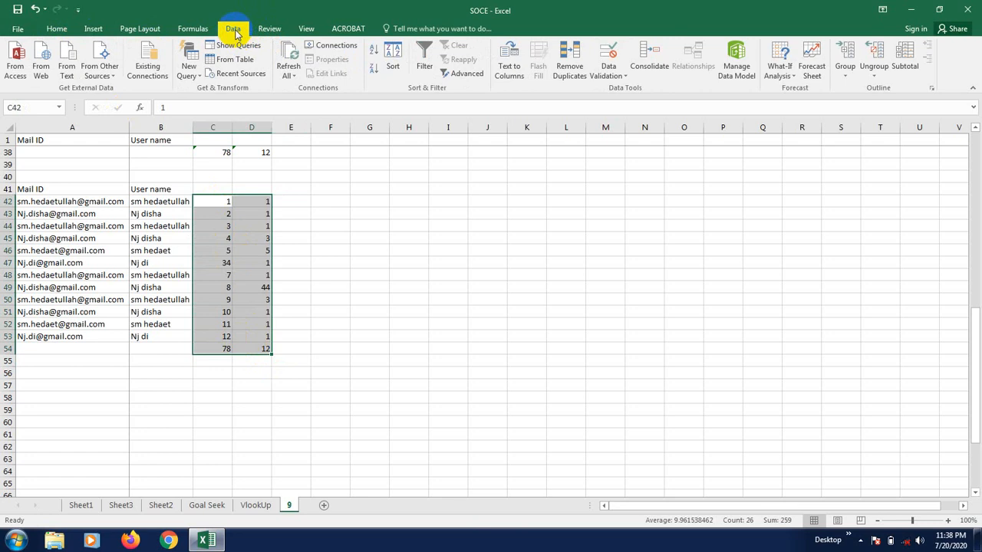
left_click(811, 63)
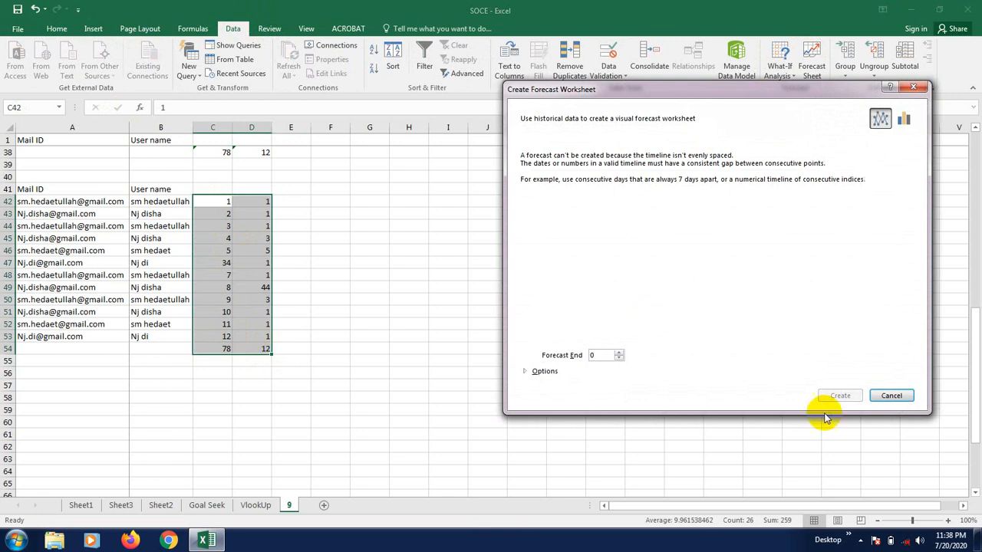
left_click(891, 395)
left_click(407, 311)
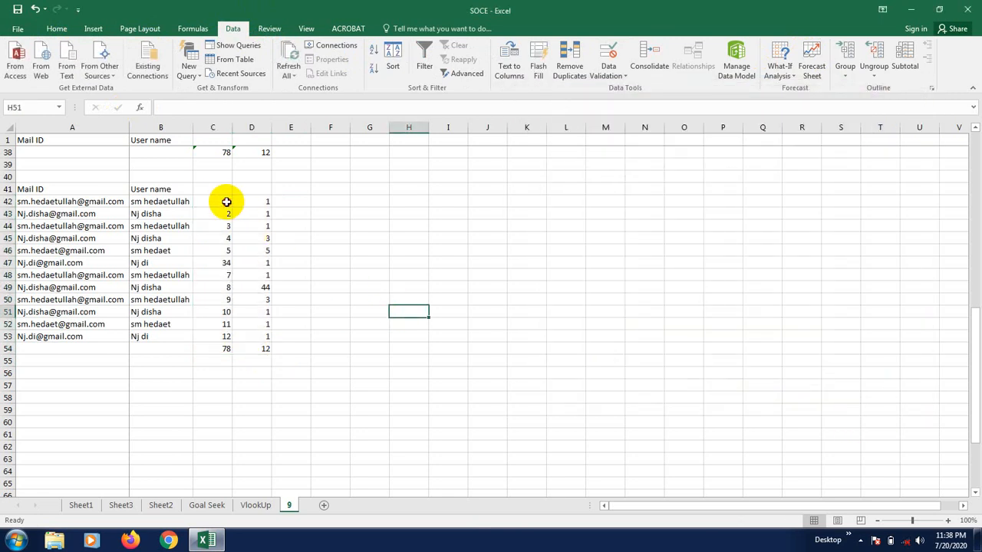
Try to create a forecast sheet from C42:D53, leaving out the totals row.
left_click_drag(226, 200, 252, 336)
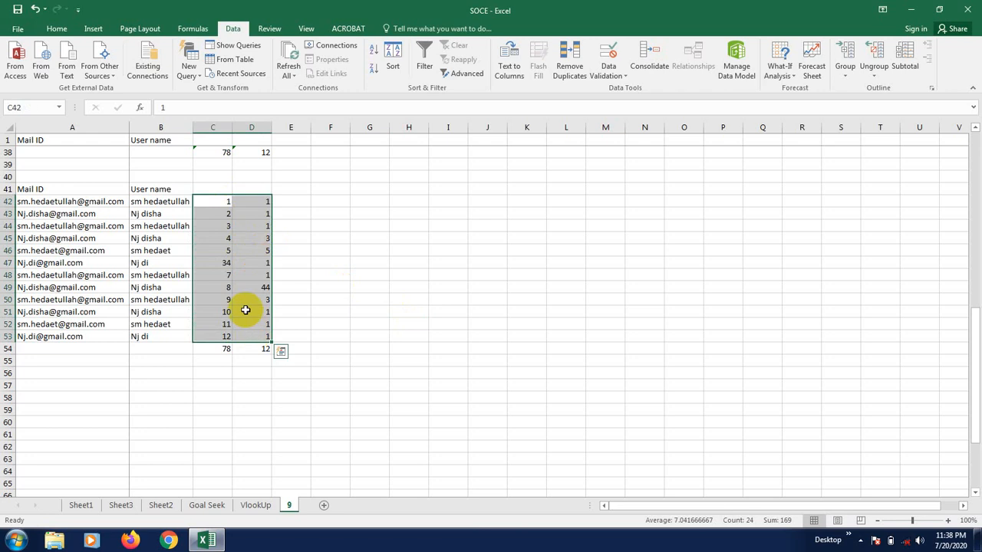
left_click(813, 52)
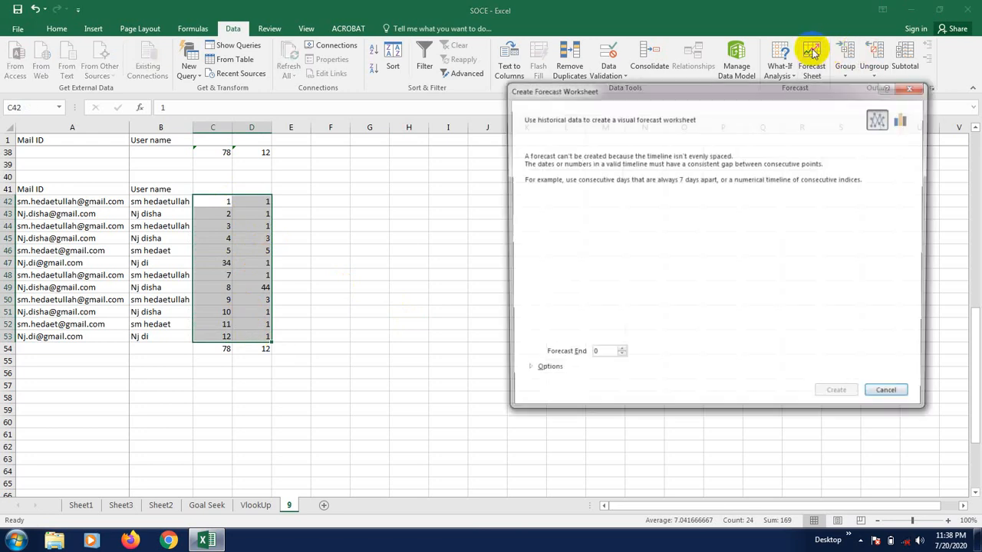
left_click(889, 395)
left_click(380, 311)
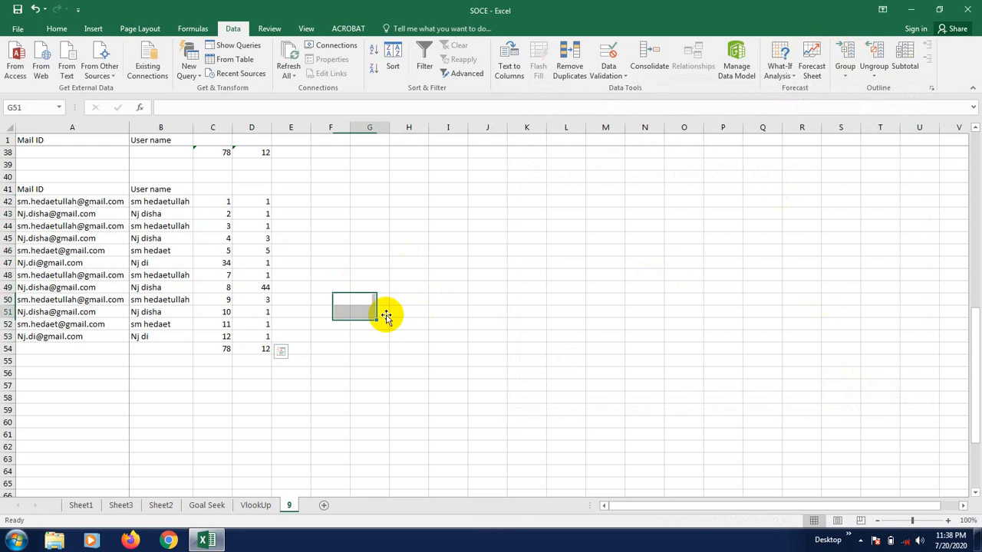
Preview a forecast sheet for the range G2:H13 in the upper table and cancel it without creating the sheet.
scroll(360, 329, "up", 6)
scroll(343, 354, "up", 6)
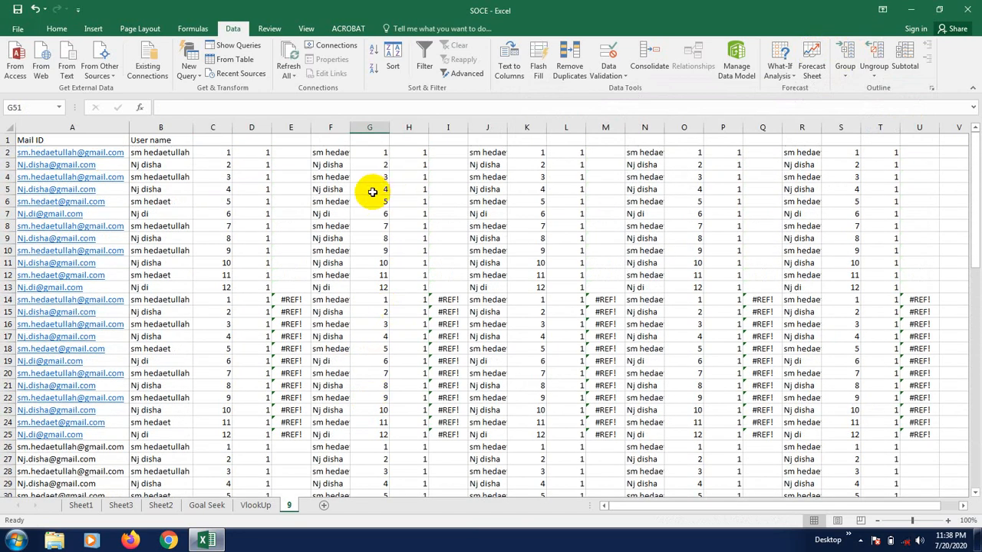
left_click_drag(379, 150, 420, 285)
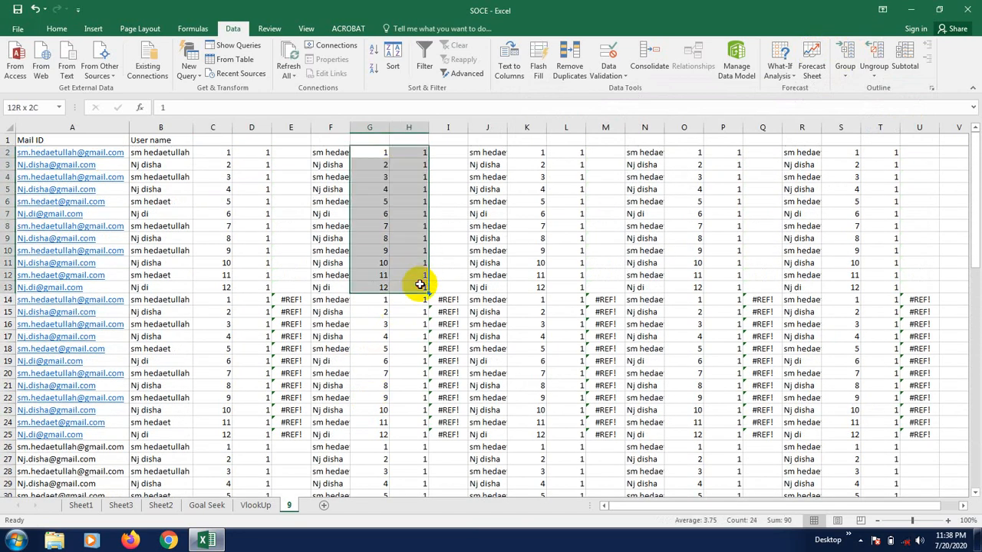
left_click(813, 59)
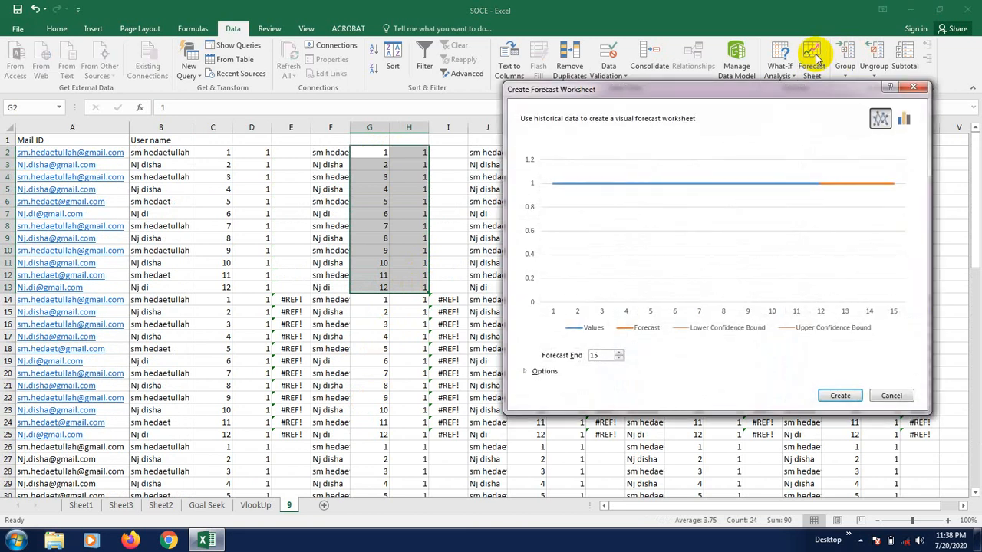
left_click_drag(752, 92, 738, 114)
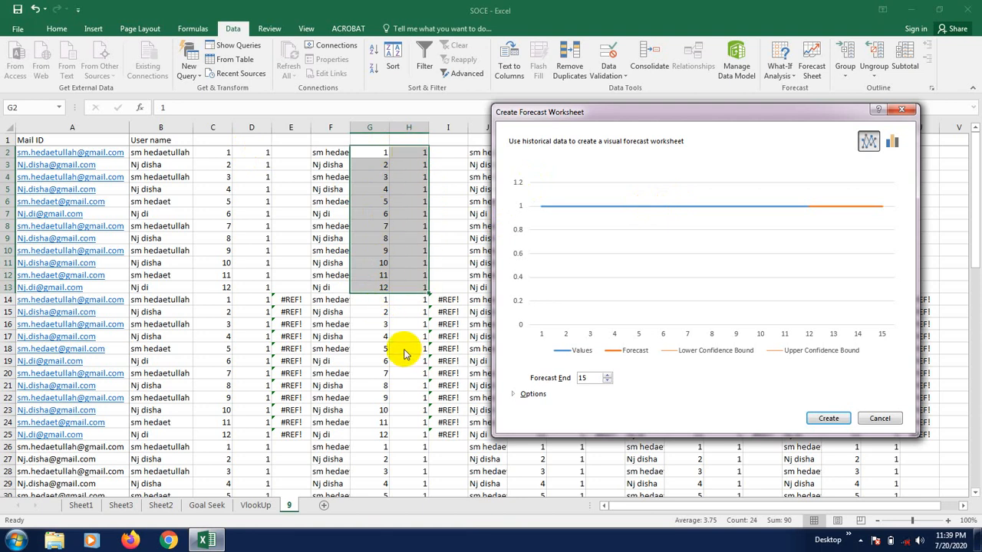
left_click(873, 418)
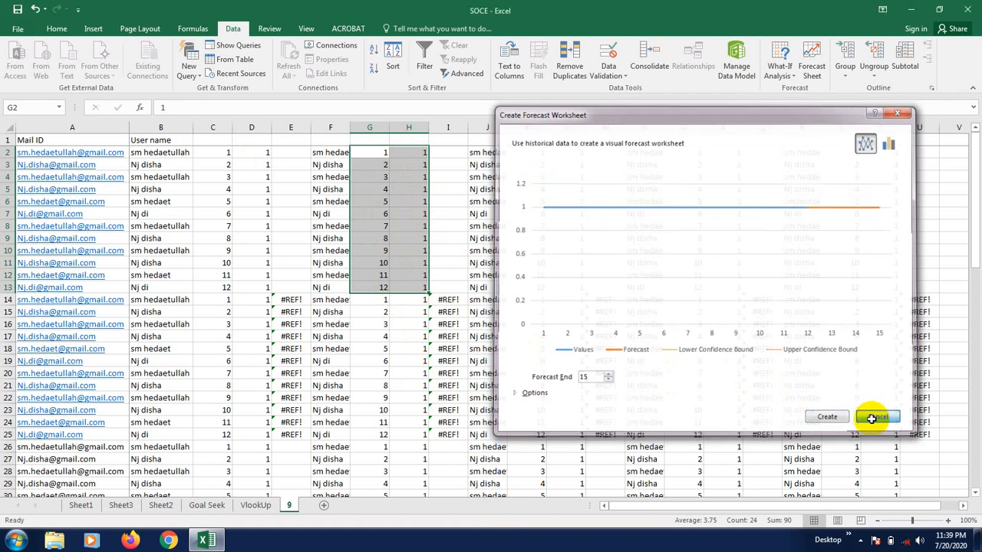
left_click(537, 270)
In the upper table's column H, set H3 to 2, H4 to 3 and H7 to 5.
left_click(417, 155)
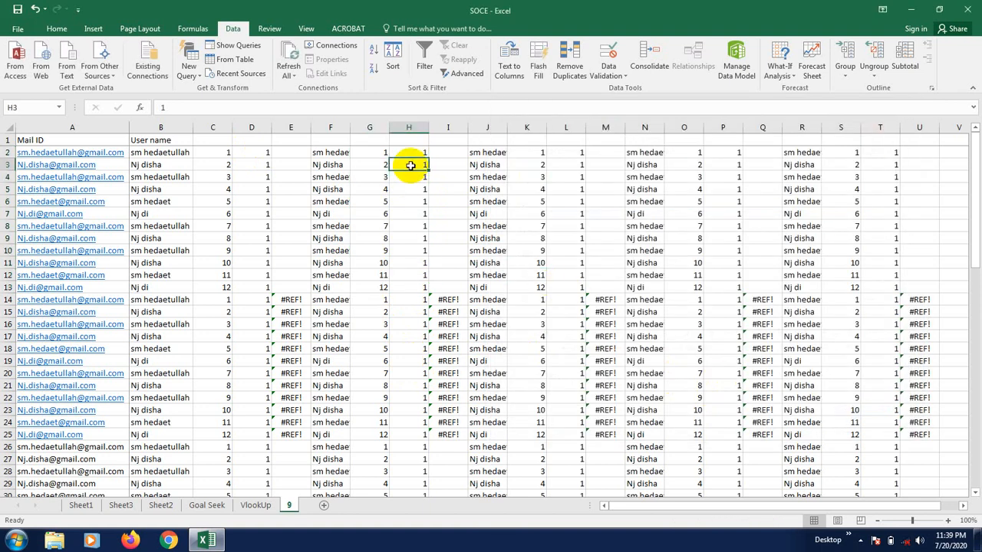
type("2")
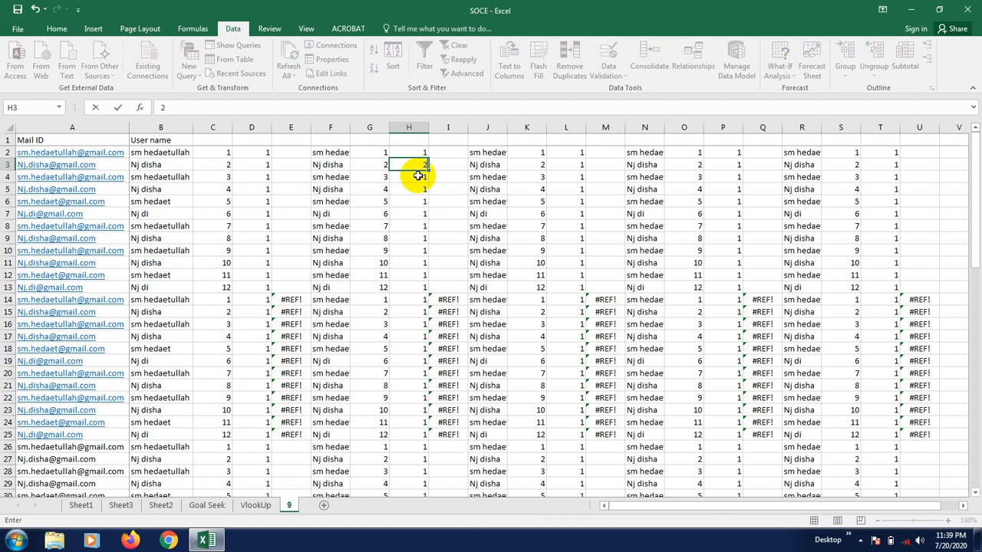
left_click(419, 177)
type("3")
left_click(422, 201)
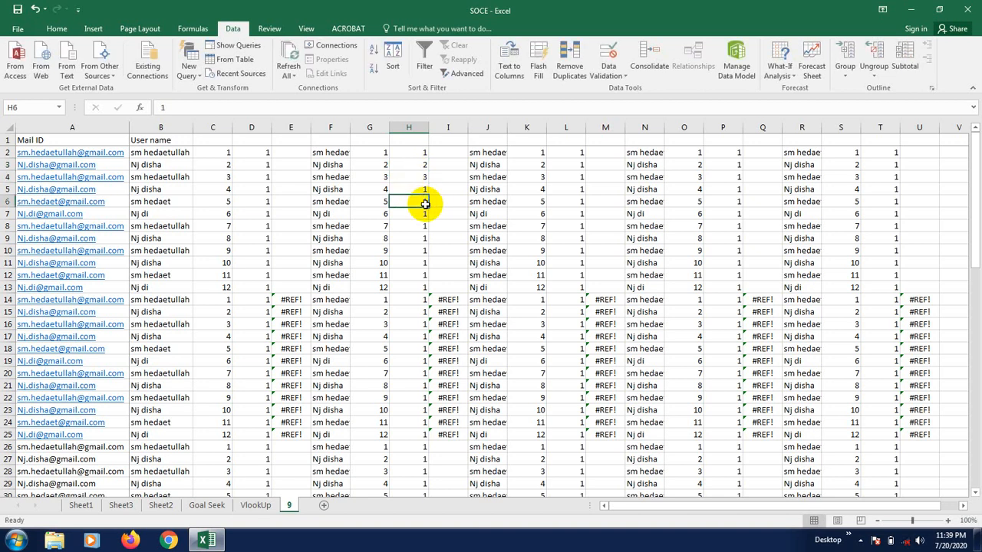
left_click(422, 215)
type("5")
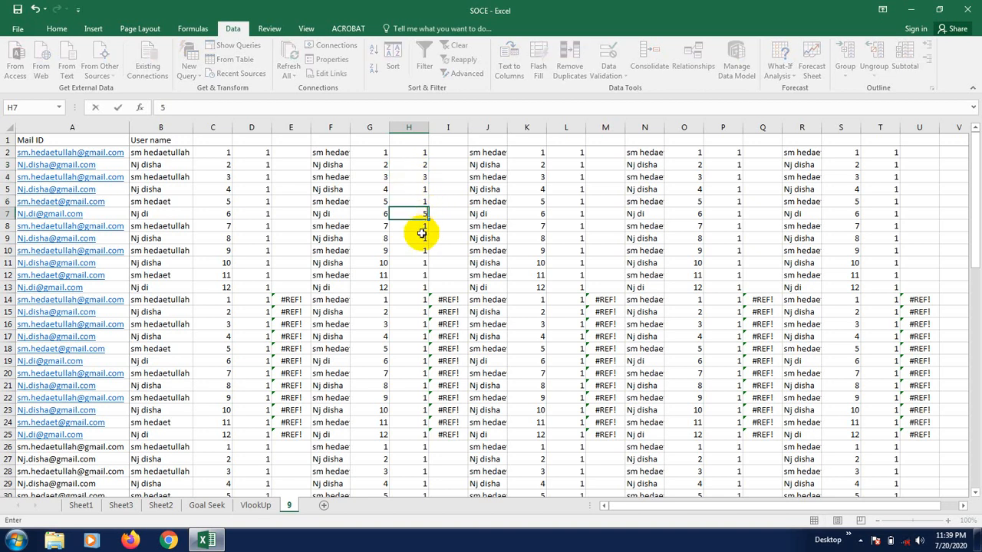
Set H9 to 3, H10 to 5, H12 to 3 and H13 to 9 in the upper table.
left_click(420, 236)
type("3")
left_click(418, 250)
type("5")
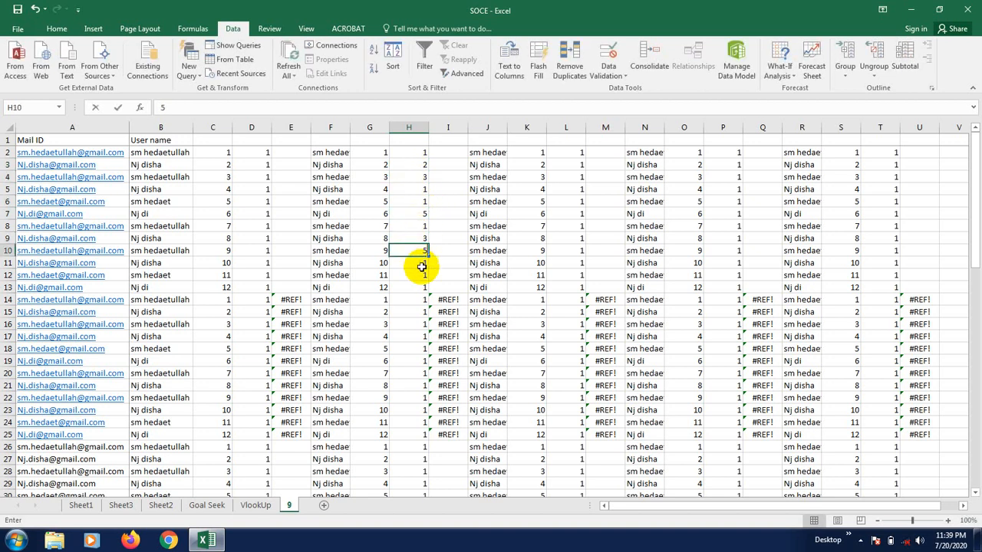
left_click(421, 275)
type("32")
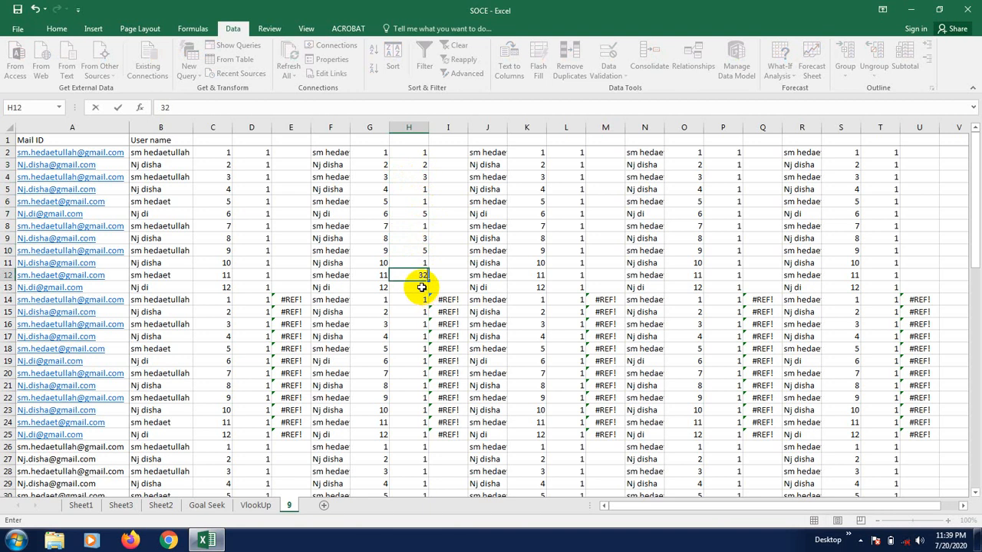
left_click(422, 288)
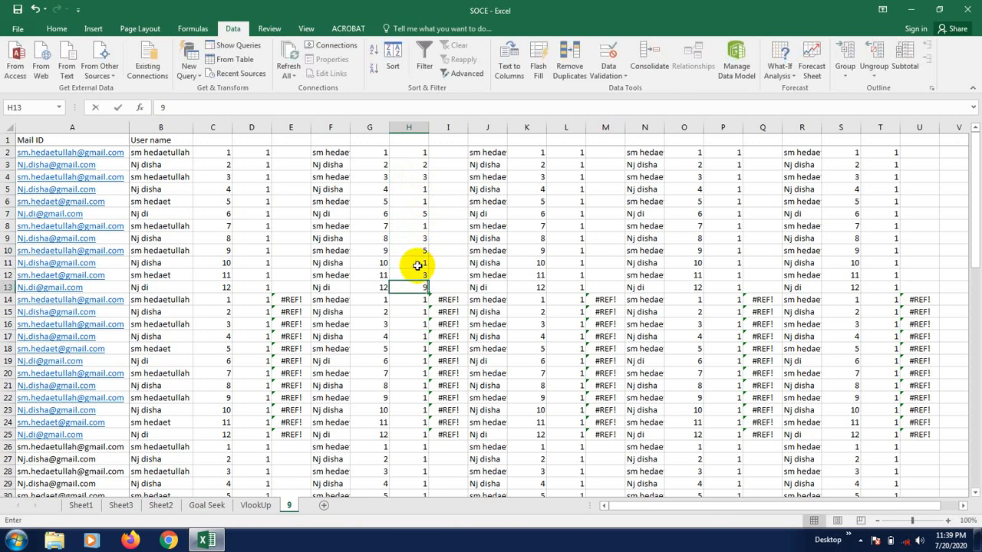
key("Return")
Create a forecast sheet from the upper table's range G2:H13 with the forecast end set to 36.
left_click_drag(381, 150, 412, 284)
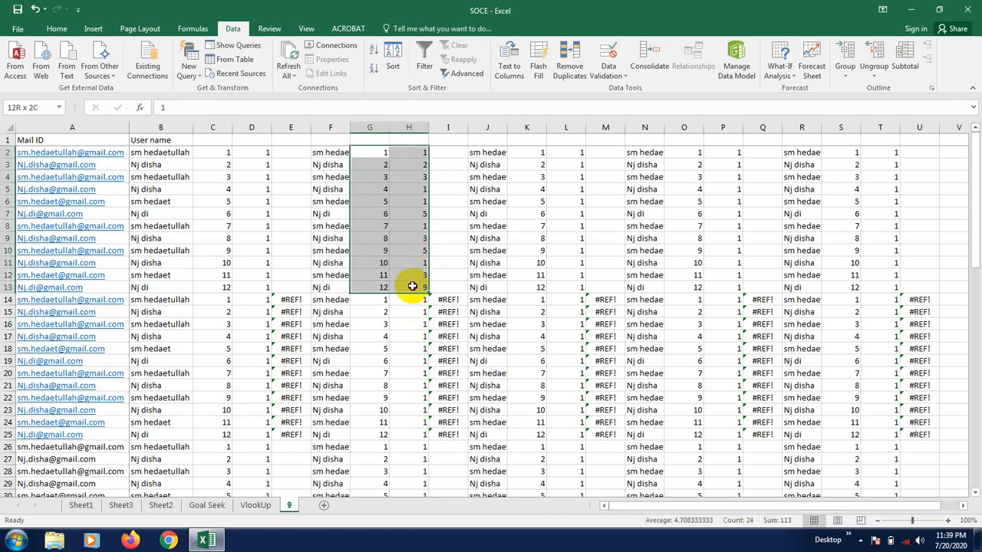
left_click(811, 59)
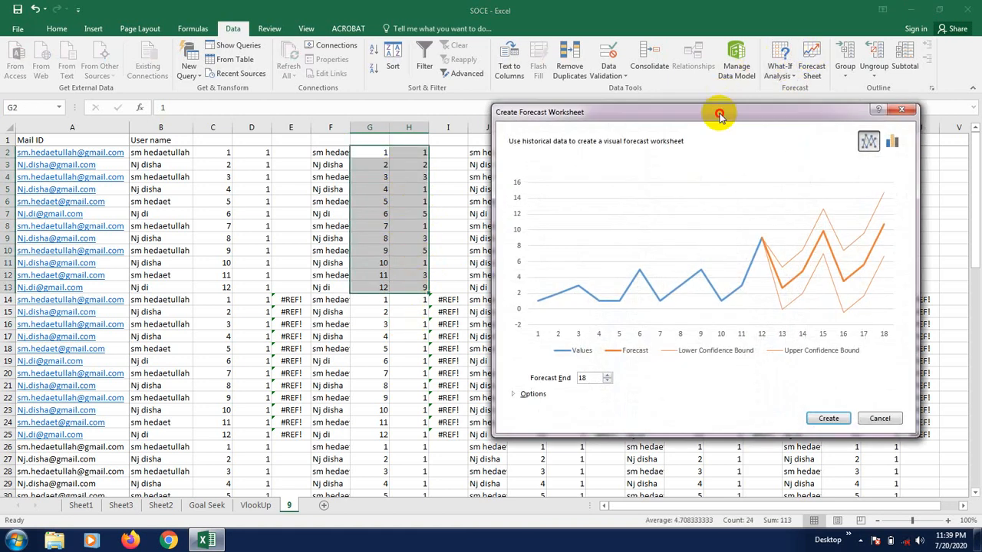
left_click_drag(720, 115, 751, 106)
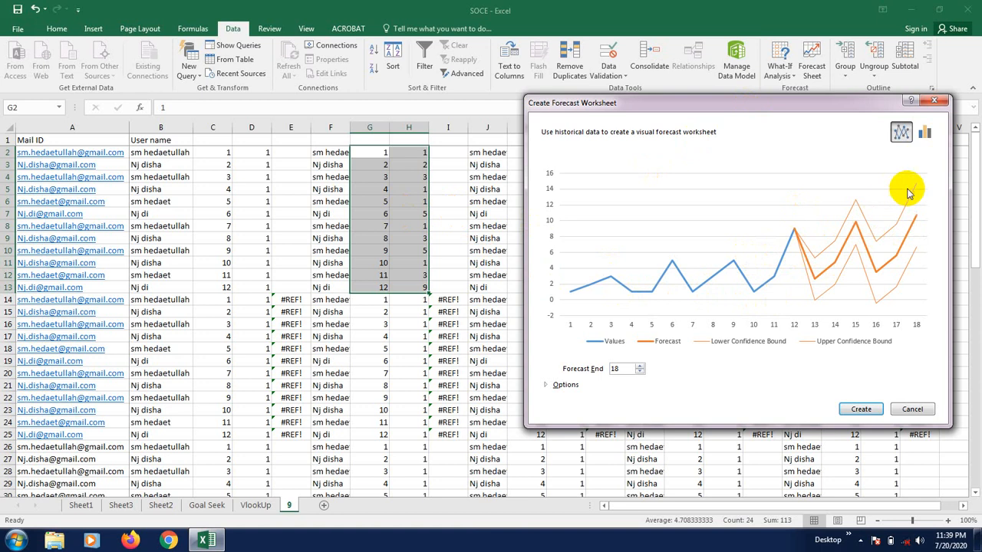
left_click(640, 366)
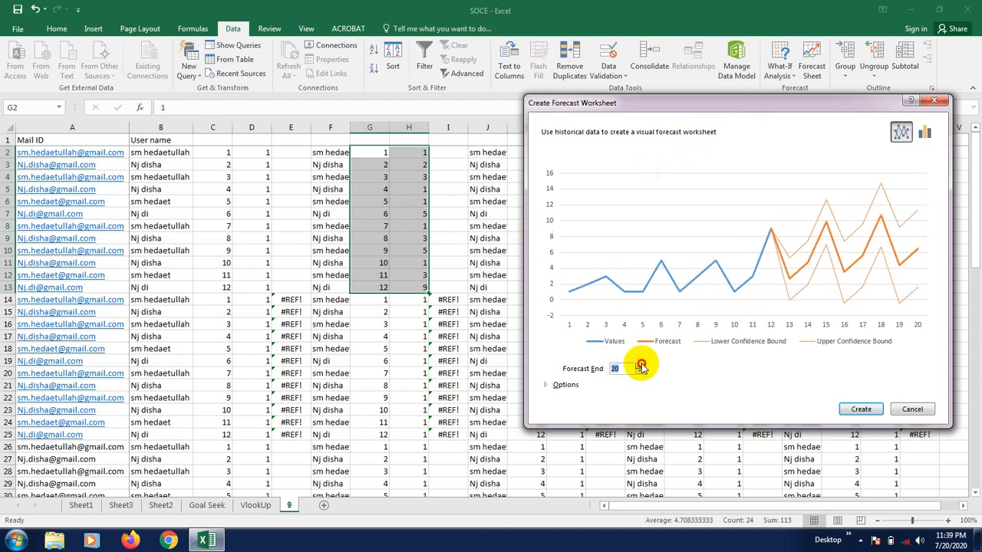
left_click(640, 366)
left_click(640, 366)
left_click(640, 366)
left_click(640, 366)
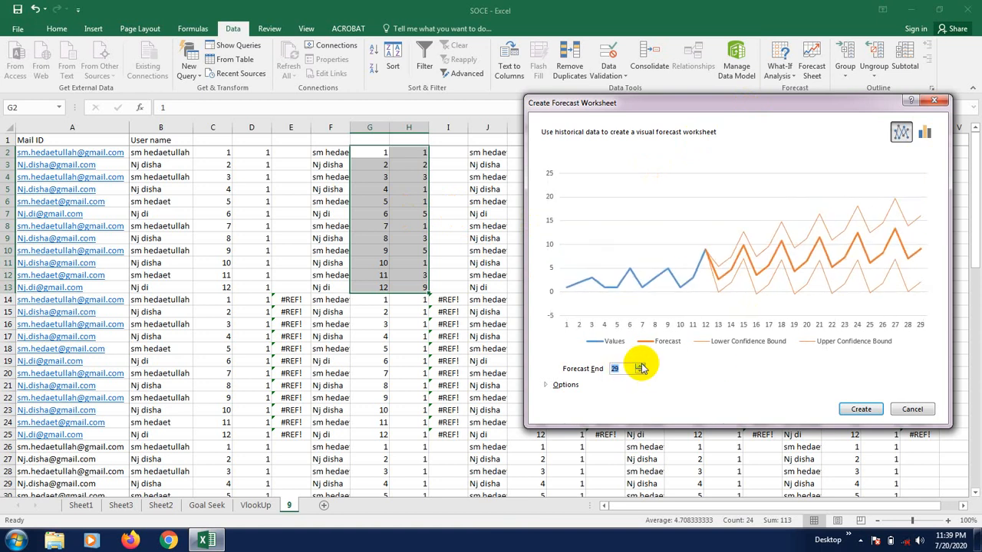
left_click(640, 366)
left_click(640, 366)
left_click(641, 366)
left_click(640, 366)
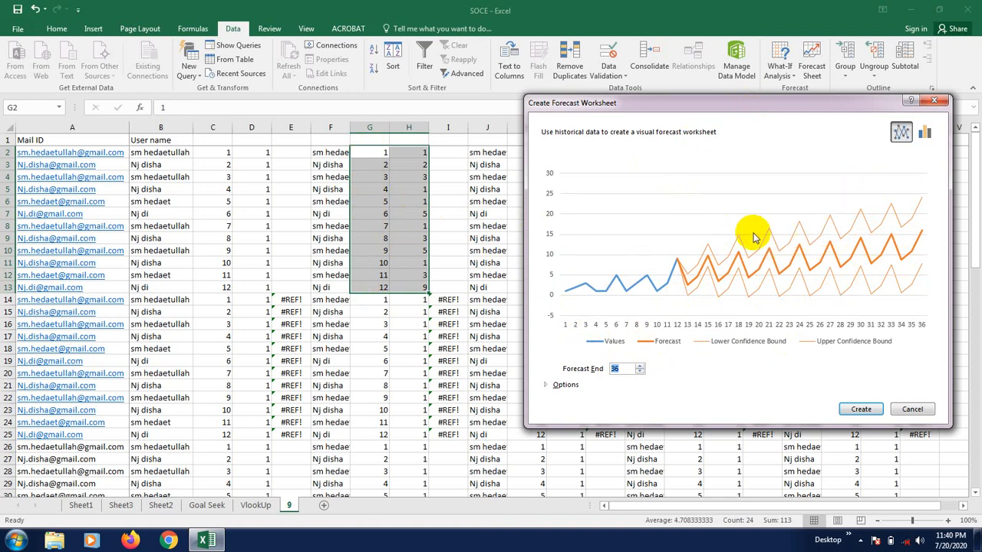
left_click_drag(772, 106, 763, 104)
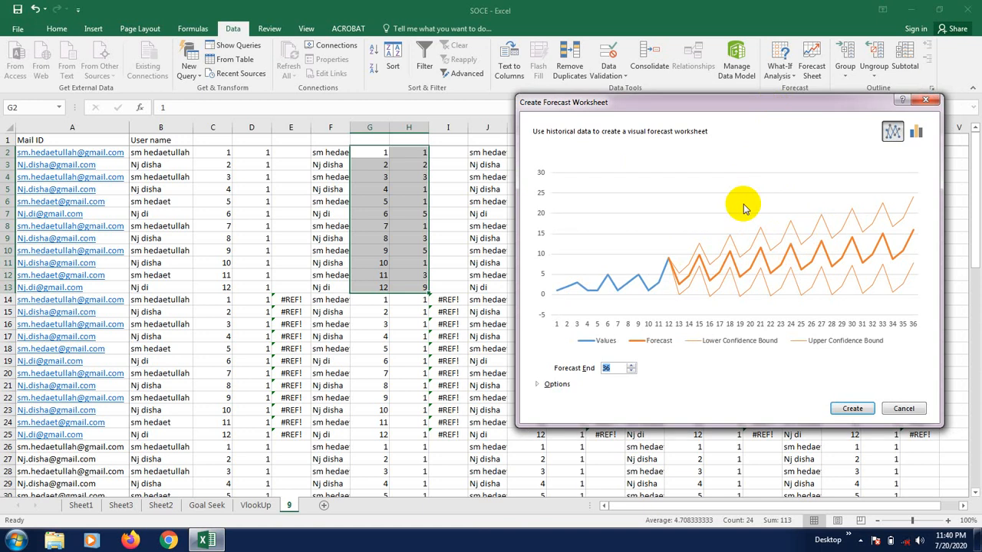
left_click_drag(741, 106, 734, 106)
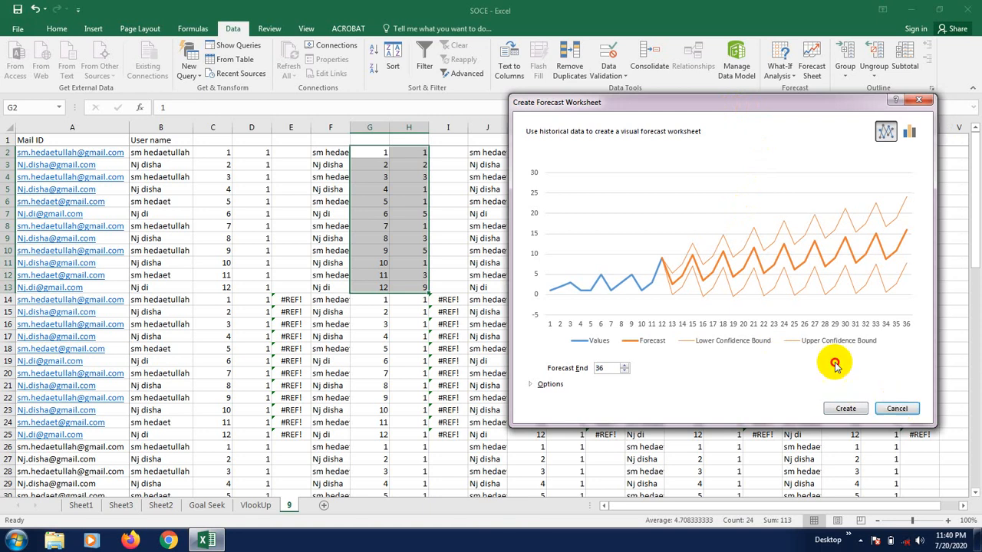
left_click(844, 410)
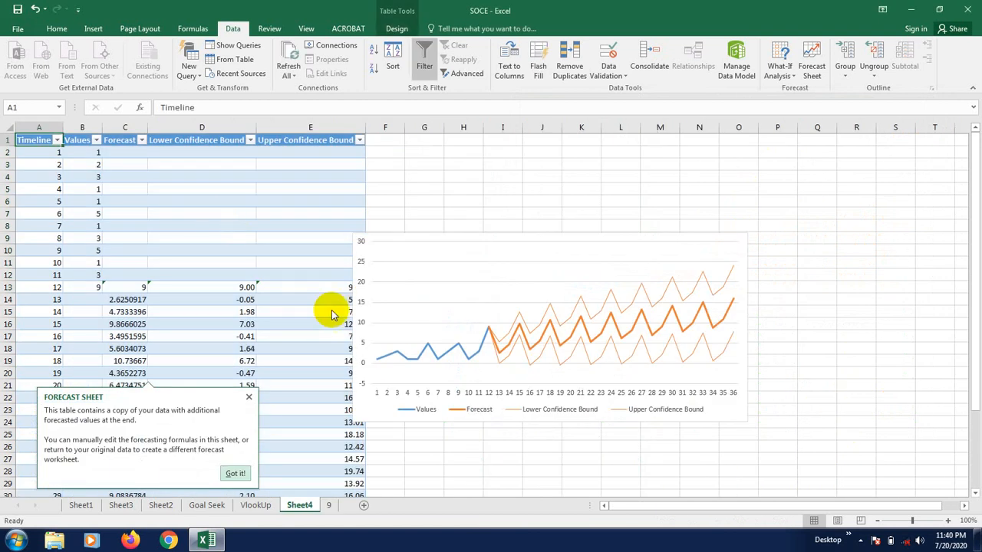
Review the forecast table and its chart on the new forecast sheet.
scroll(208, 335, "down", 8)
scroll(173, 379, "up", 8)
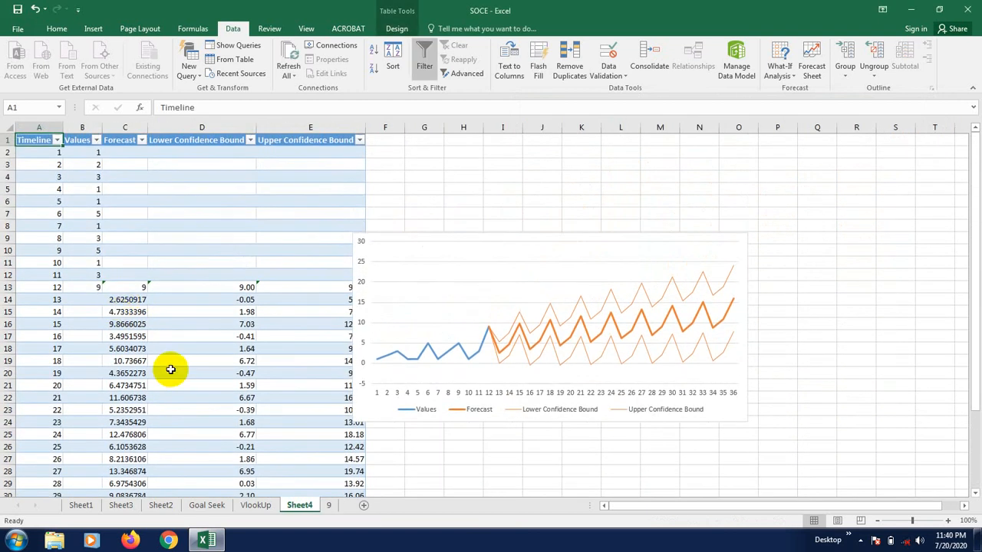
scroll(171, 368, "down", 4)
right_click(300, 507)
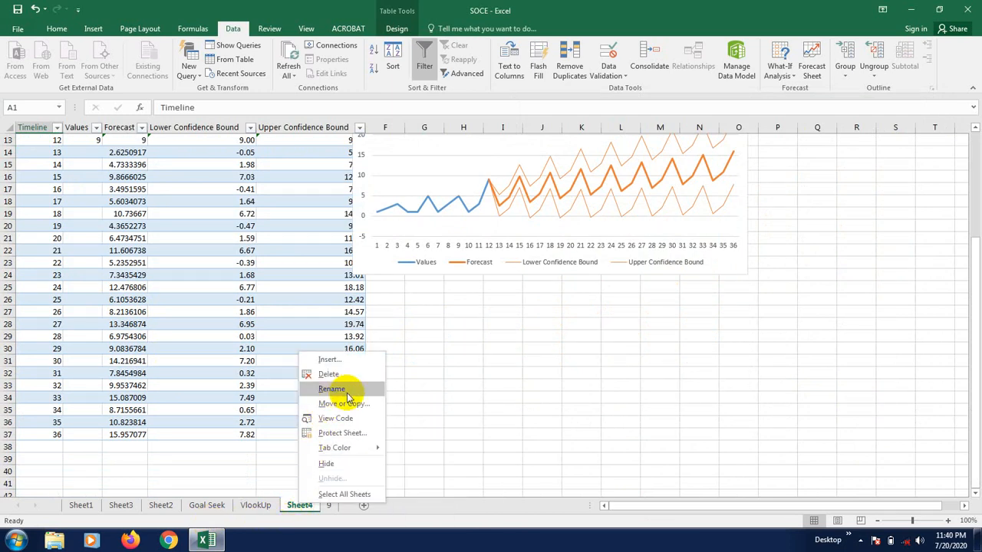
left_click(514, 361)
scroll(514, 362, "up", 3)
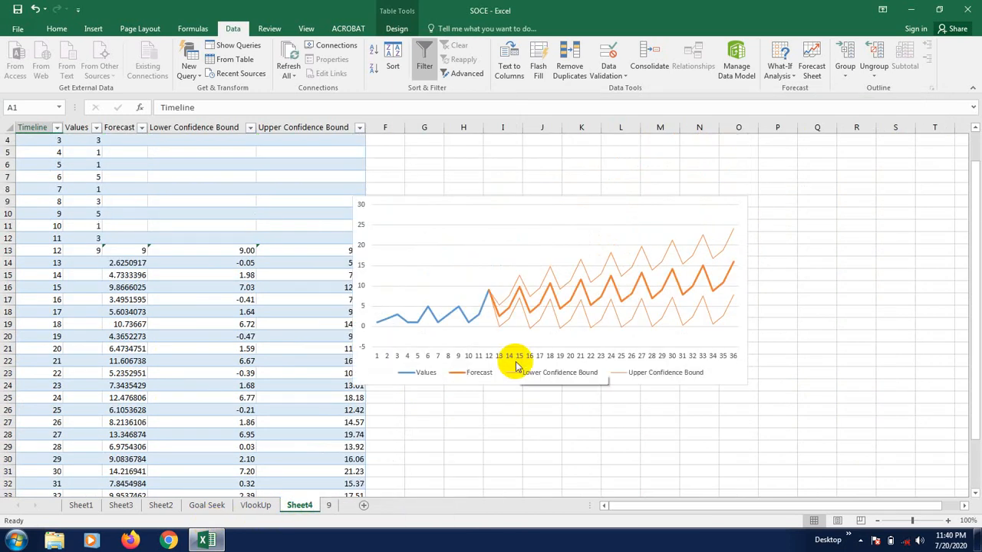
Switch to the Goal Seek sheet and select the empty cell E23.
left_click(198, 508)
left_click(255, 508)
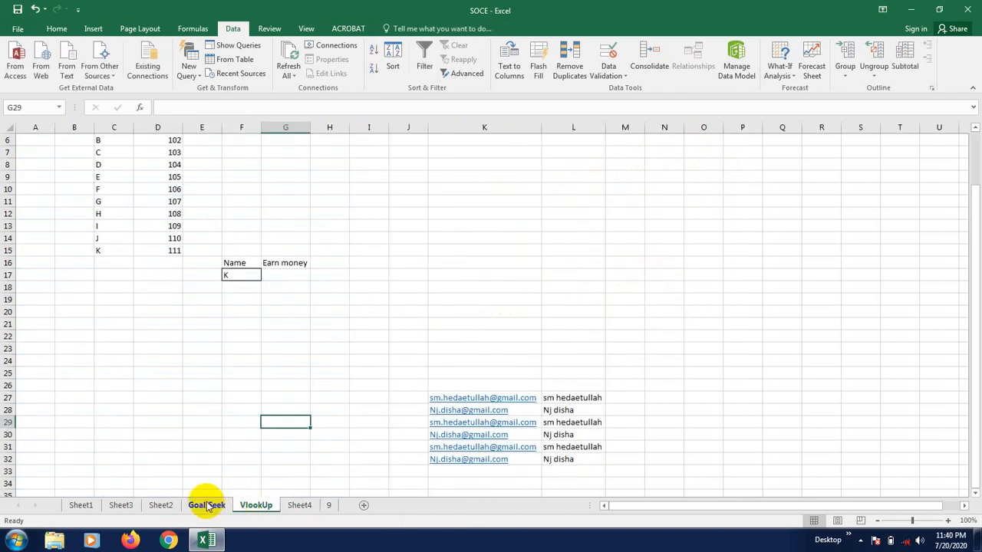
left_click(207, 507)
left_click(192, 410)
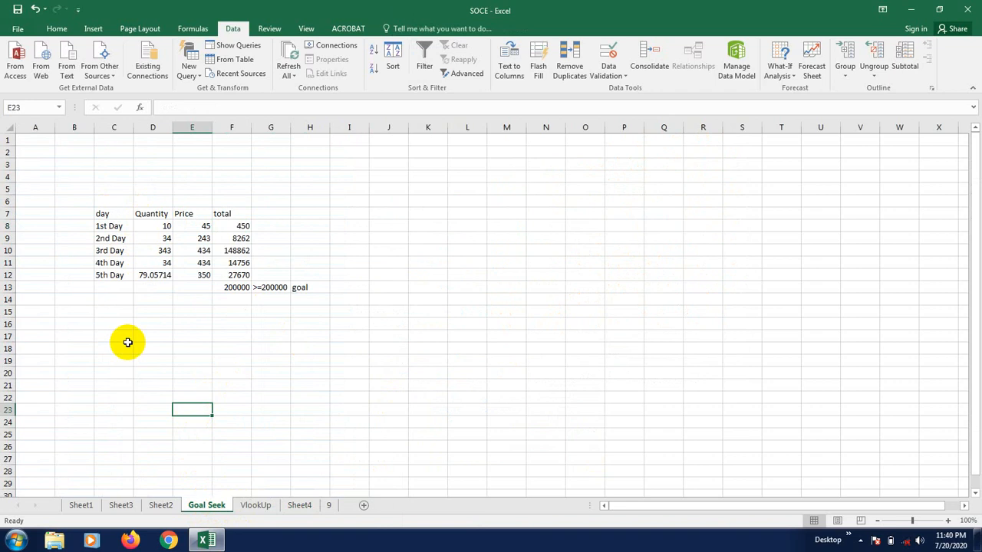
Try moving the quantity and price values in D8:E11 to J14:K17, and undo the move.
left_click(154, 229)
left_click_drag(153, 232, 188, 262)
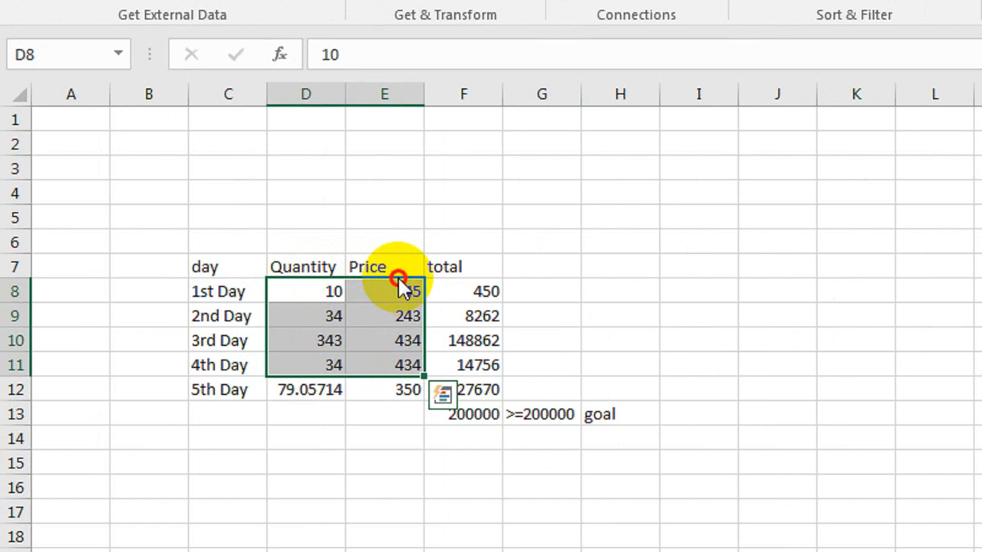
left_click_drag(398, 280, 828, 437)
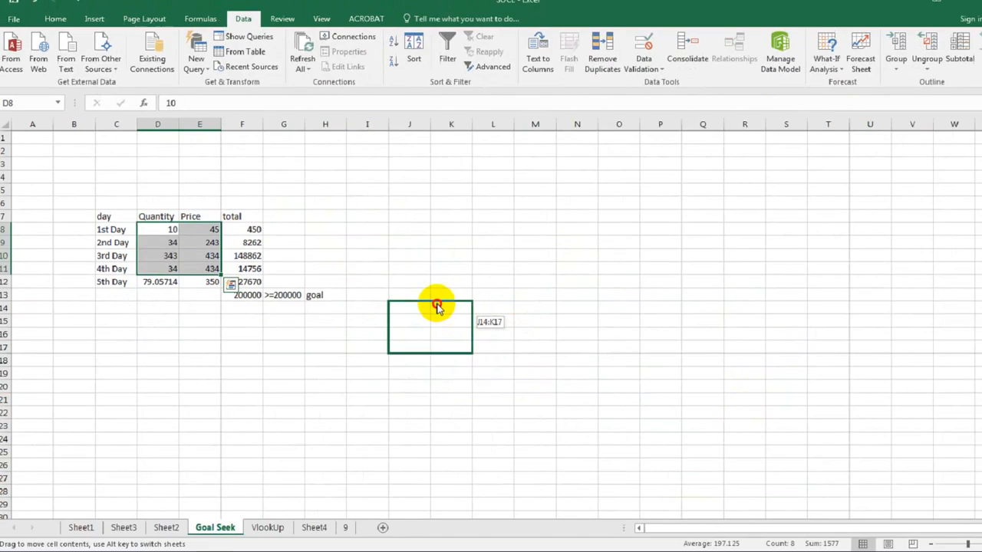
left_click_drag(437, 307, 436, 307)
left_click(397, 359)
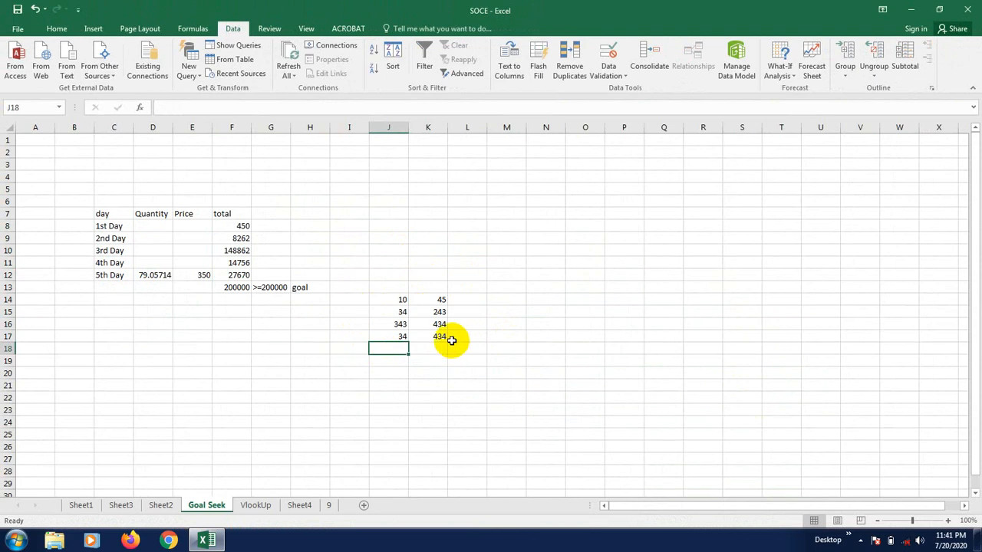
key("ctrl+z")
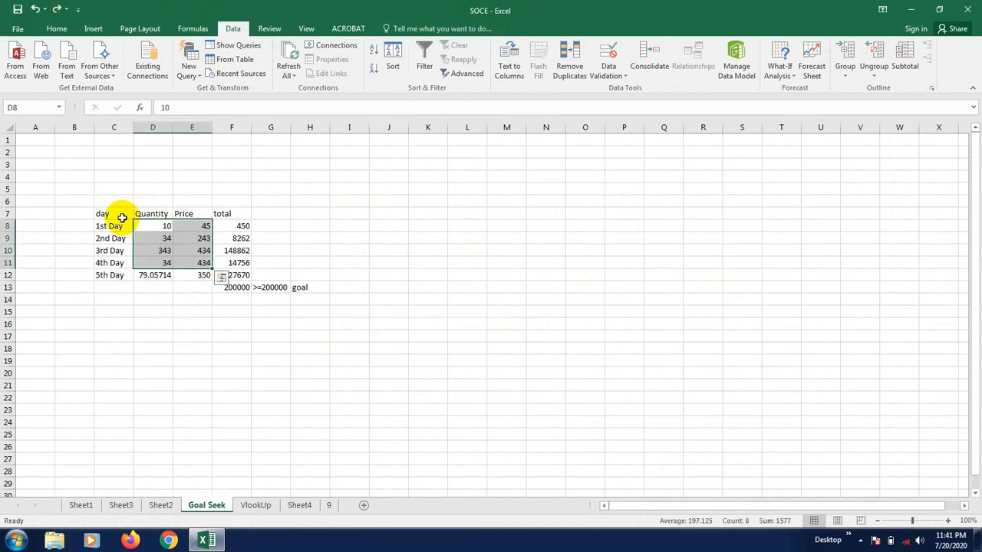
Try moving the whole table range C7:H15 to L17:Q25, and undo the move.
left_click_drag(103, 213, 297, 313)
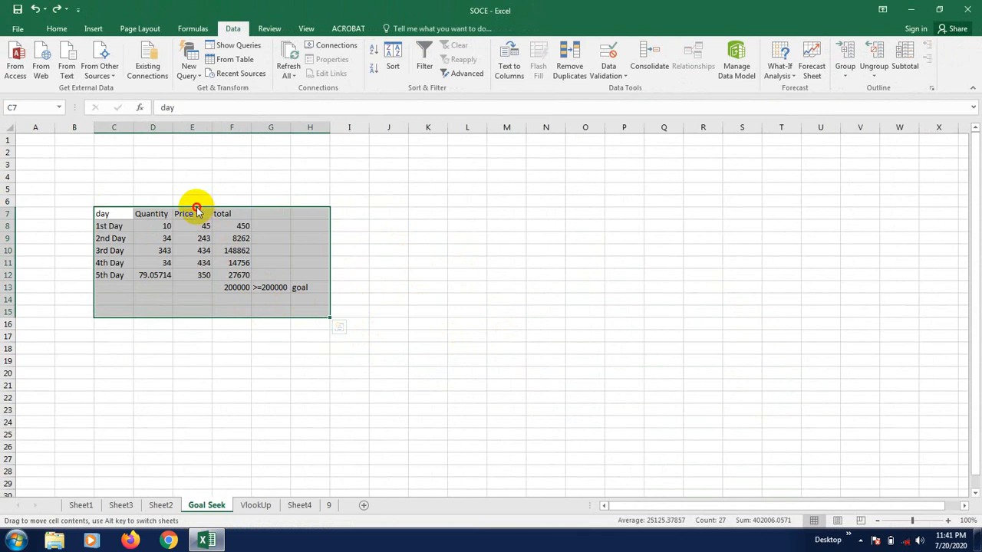
left_click_drag(196, 208, 550, 331)
key("ctrl+z")
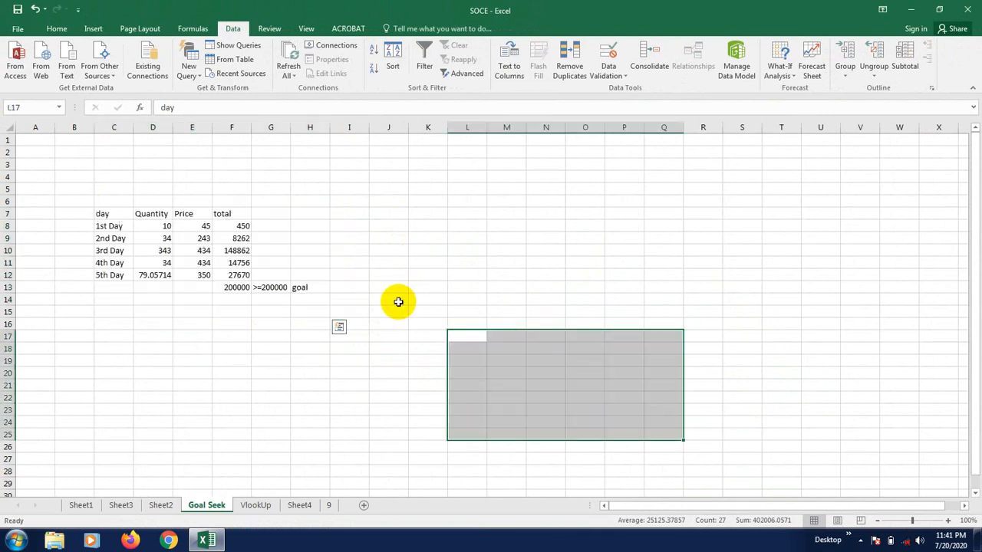
left_click_drag(222, 315, 270, 361)
left_click(269, 361)
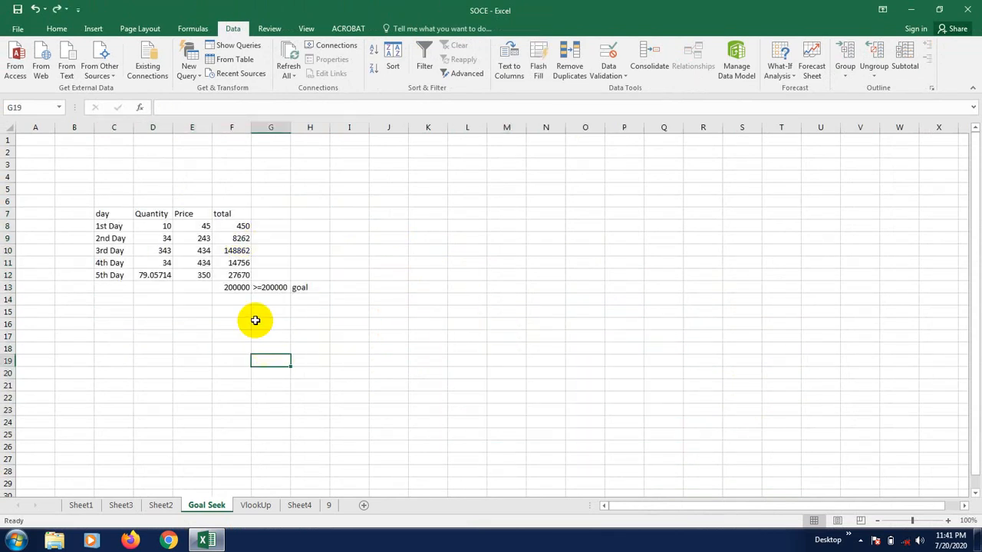
Move the total column F to column J, and move the 2nd Day row 9 to row 18.
left_click(232, 128)
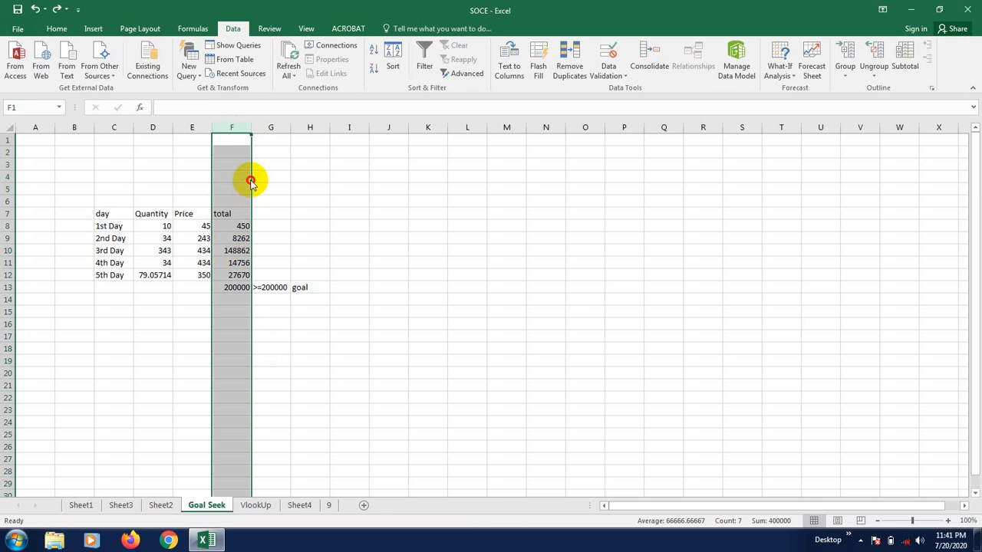
left_click_drag(251, 182, 402, 182)
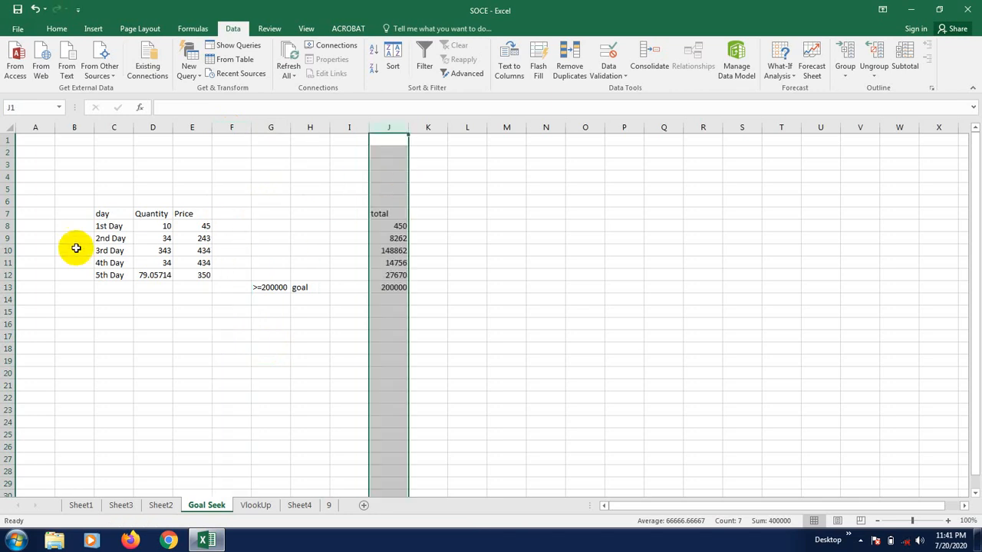
left_click(7, 238)
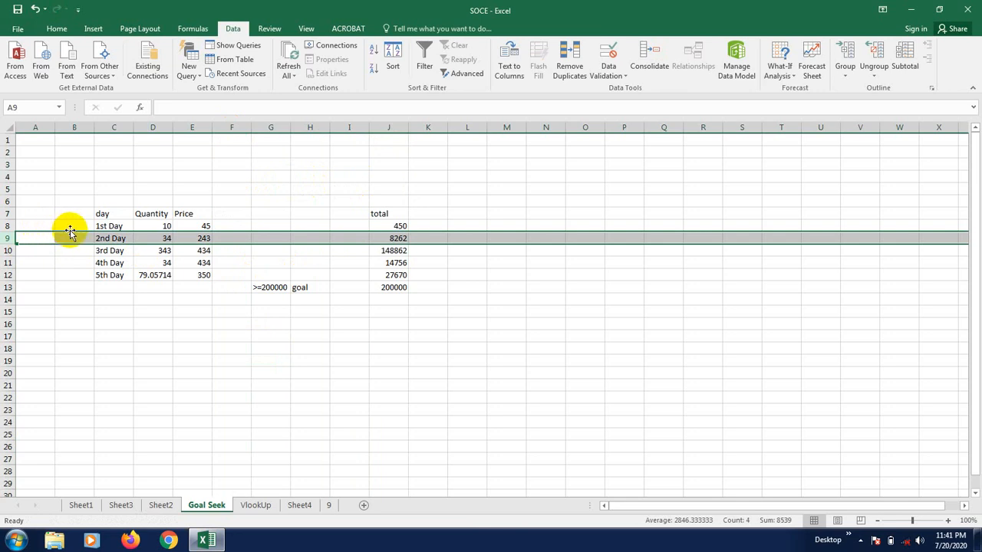
left_click_drag(70, 232, 87, 345)
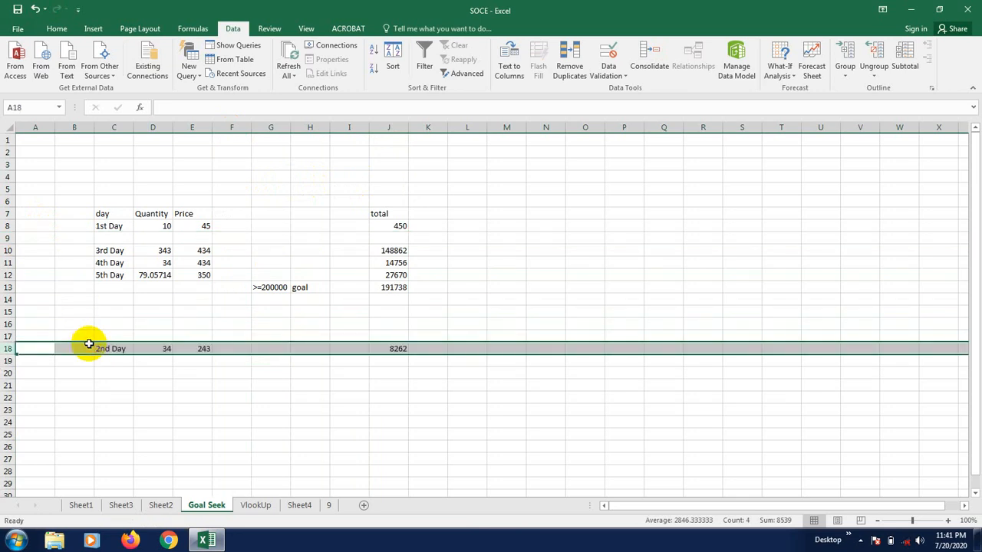
left_click(100, 378)
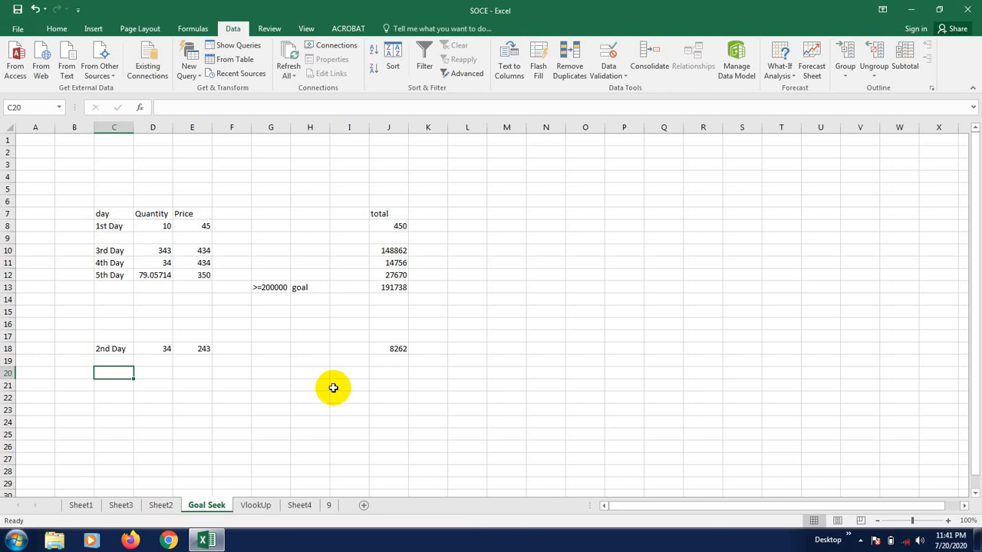
Look through Sheet3 and Sheet1, ending on Sheet2.
left_click(116, 504)
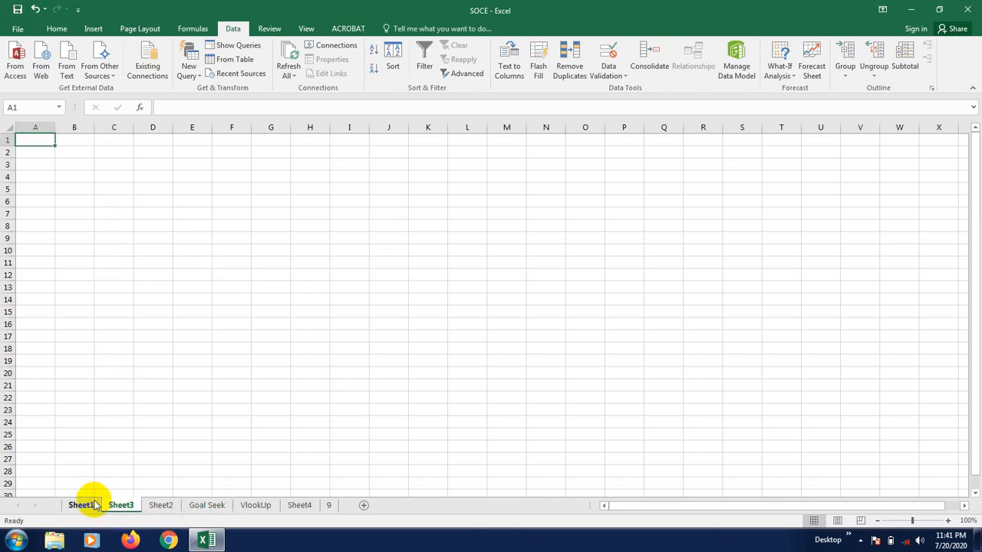
left_click(82, 505)
left_click(123, 505)
left_click(160, 505)
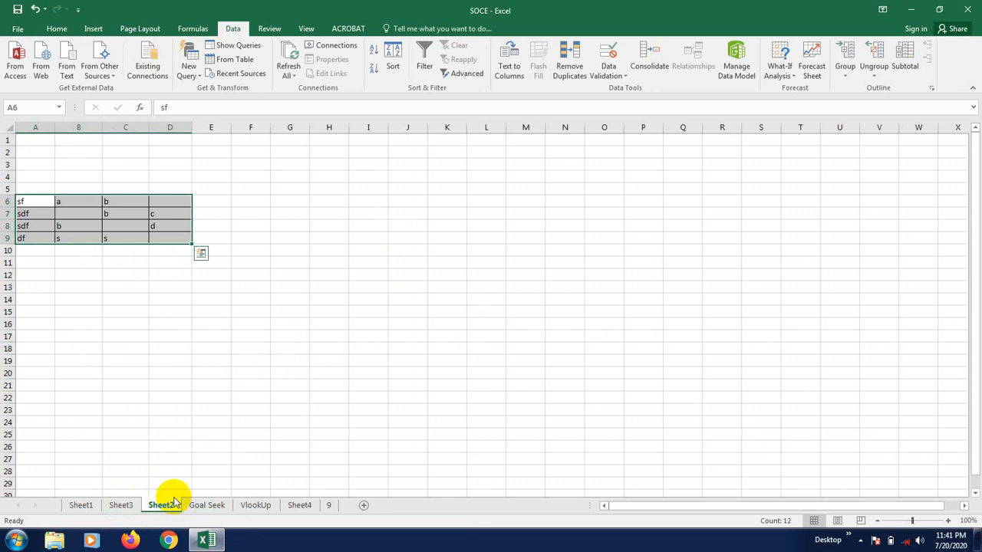
Examine the filled and empty cells of the small table in A6:D9 on Sheet2.
left_click(169, 387)
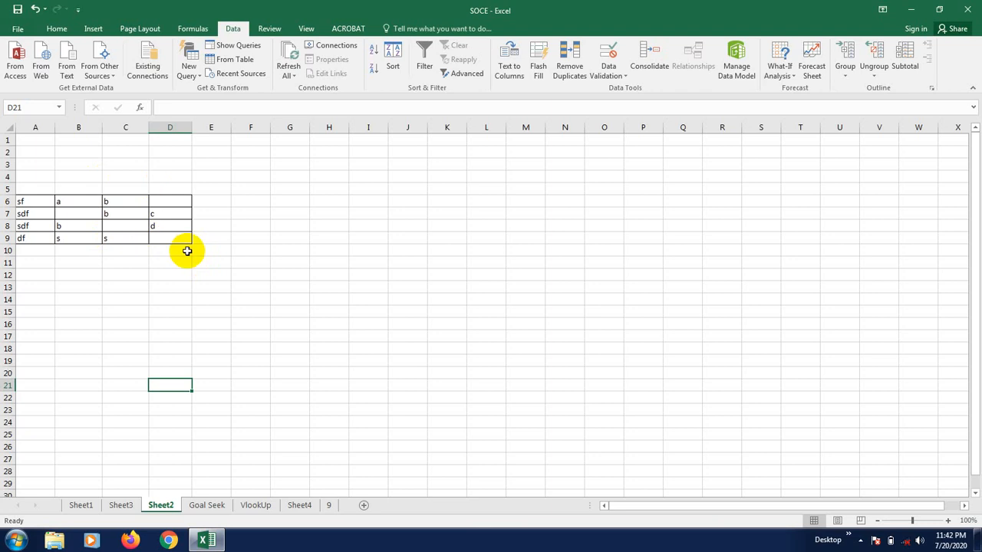
left_click(131, 226)
left_click(69, 223)
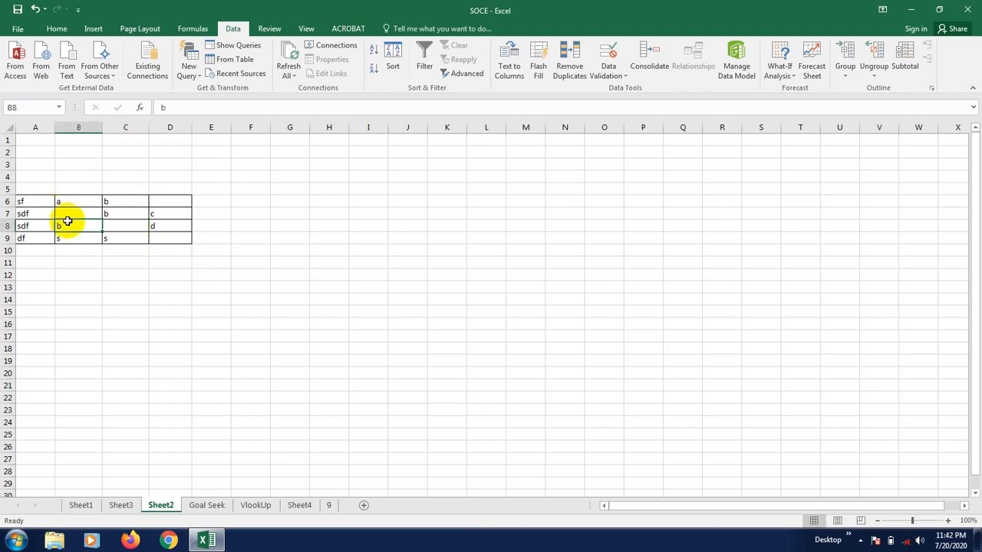
left_click(78, 203)
left_click(142, 215)
left_click(72, 224)
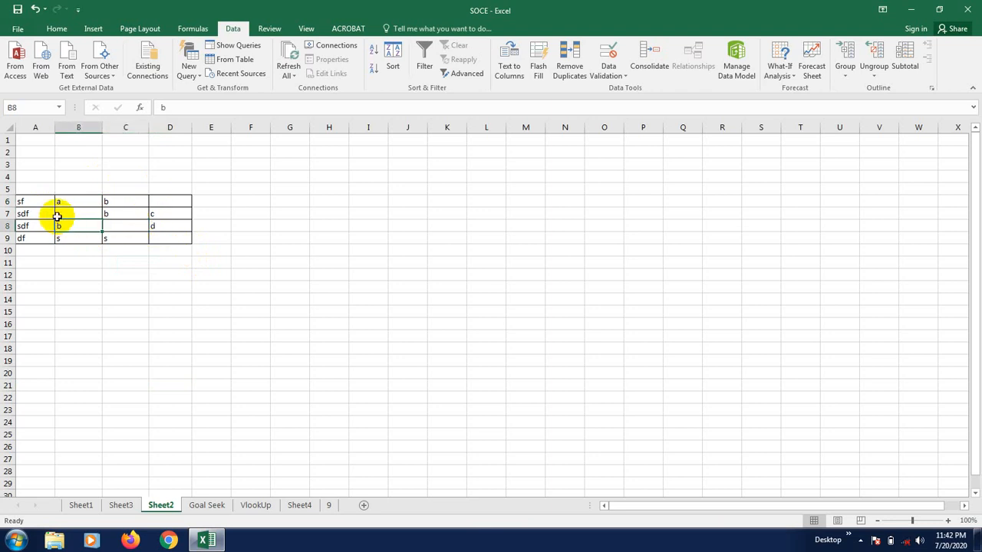
left_click(174, 222)
left_click(142, 223)
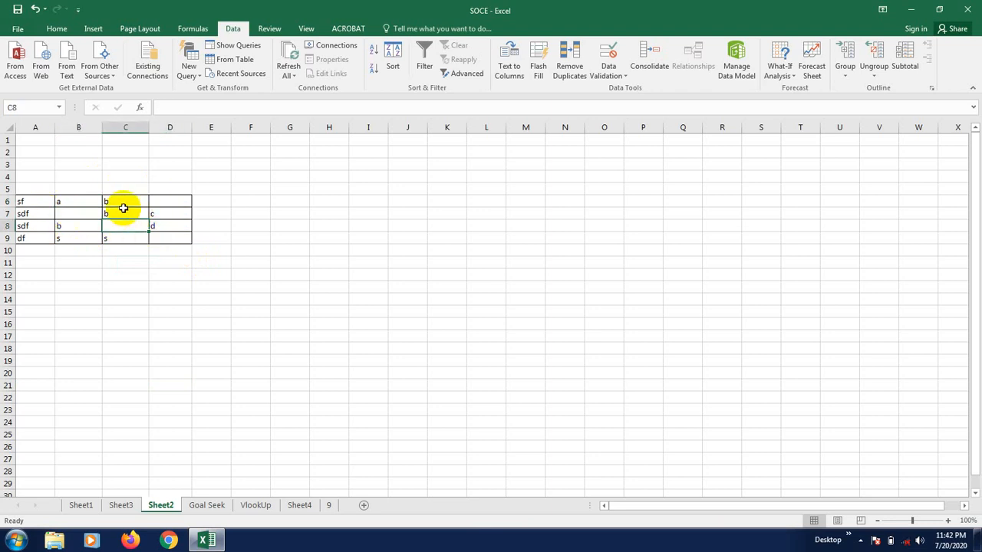
Select all blank cells on Sheet2 using Go To Special with the Blanks option.
left_click(57, 29)
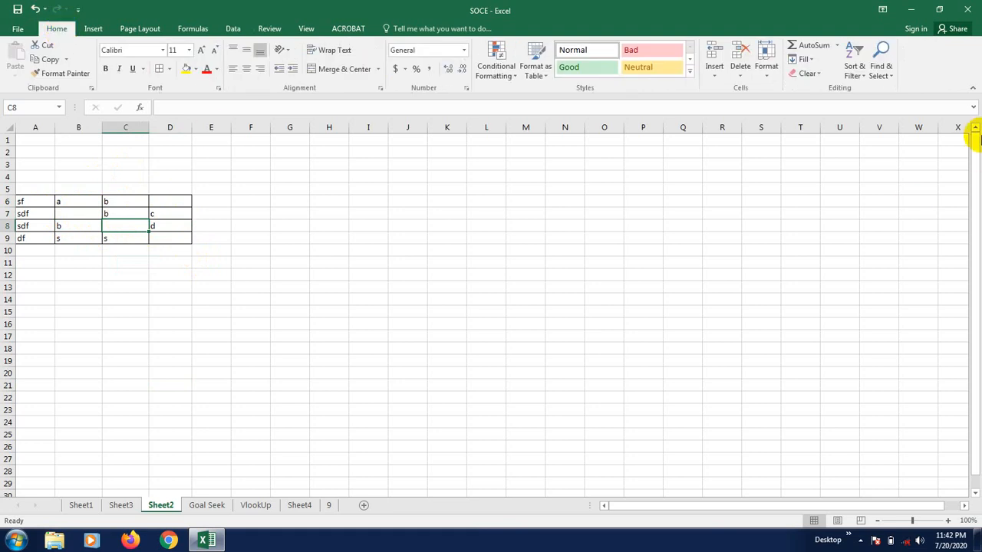
left_click(887, 77)
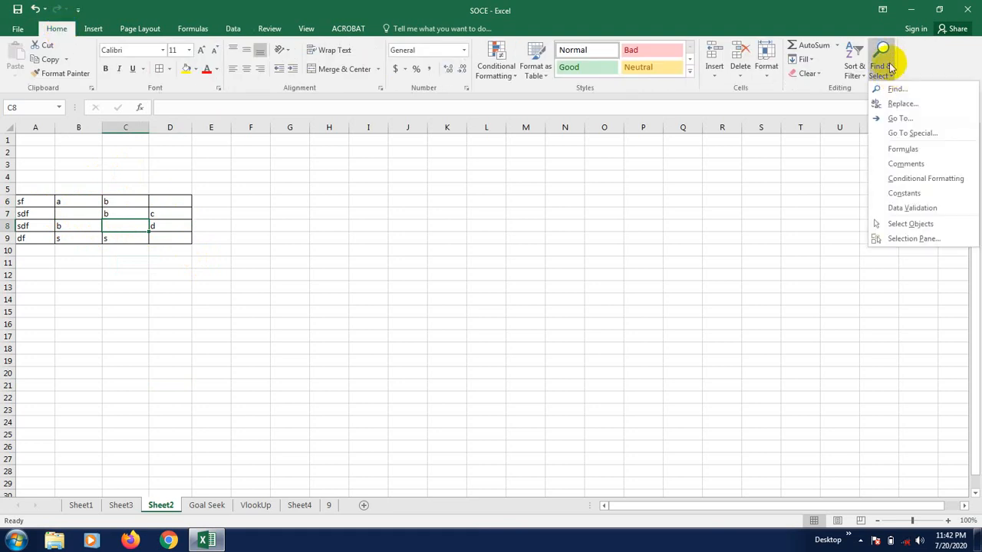
left_click(915, 135)
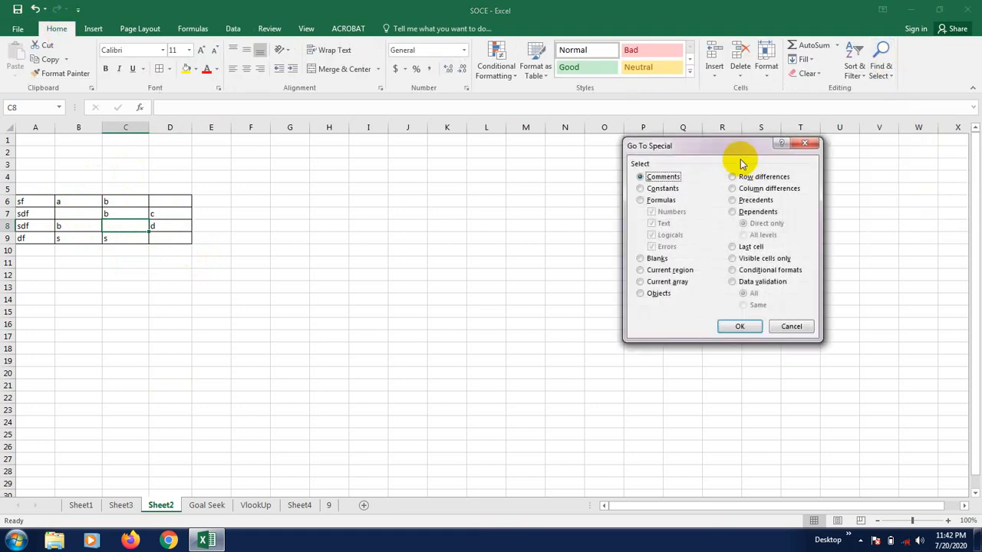
left_click_drag(724, 148, 700, 149)
left_click(641, 260)
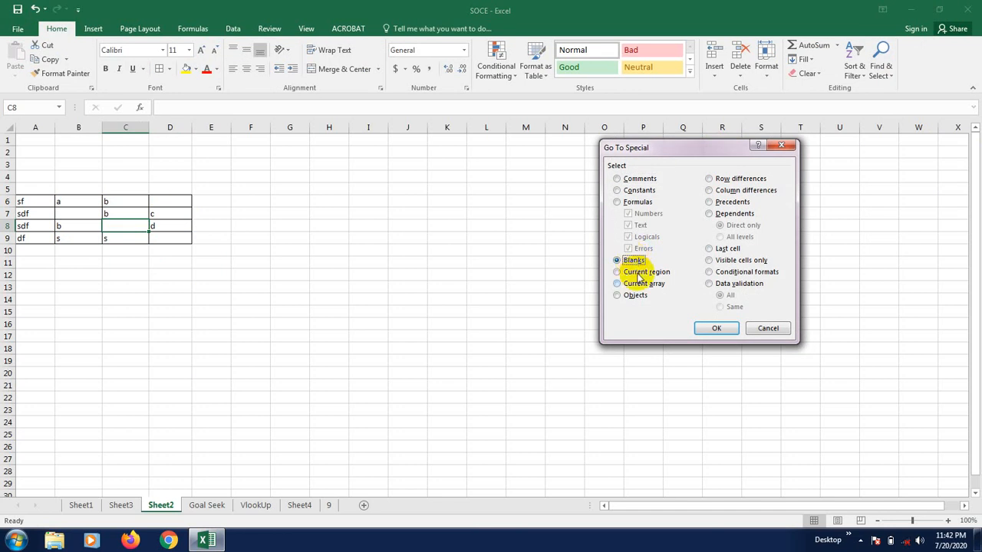
left_click(713, 328)
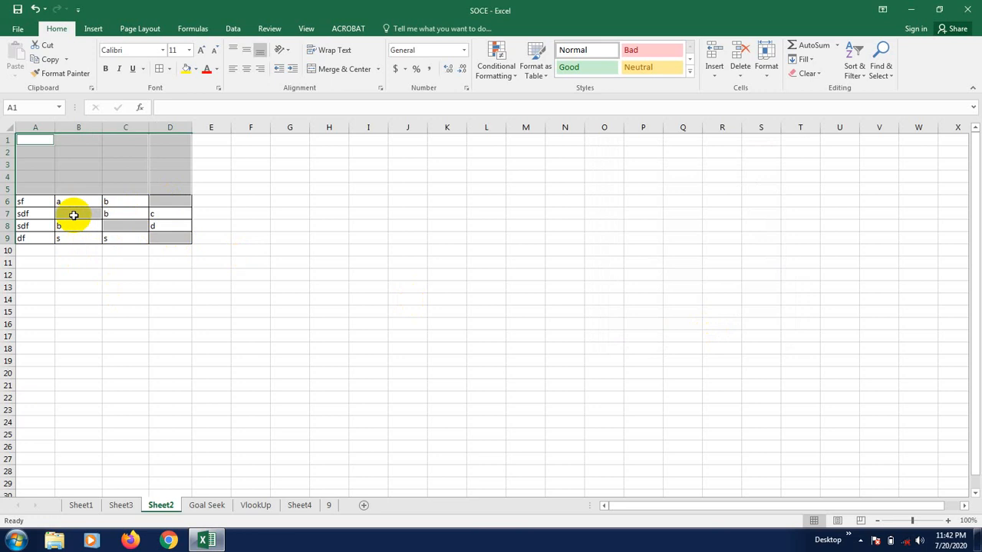
Delete the selected blank cells with the Shift cells left option and clear the selection.
right_click(132, 228)
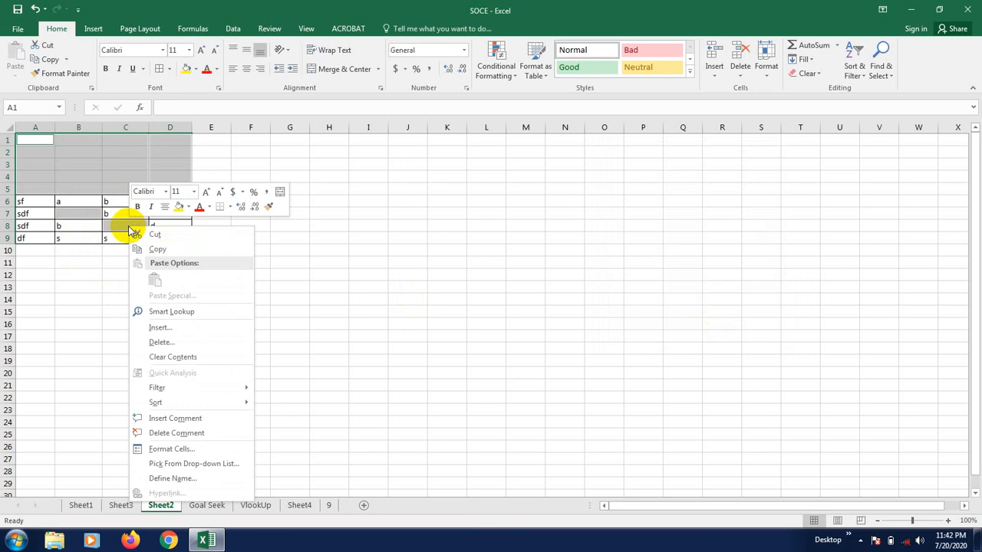
left_click(161, 342)
left_click_drag(148, 279, 278, 263)
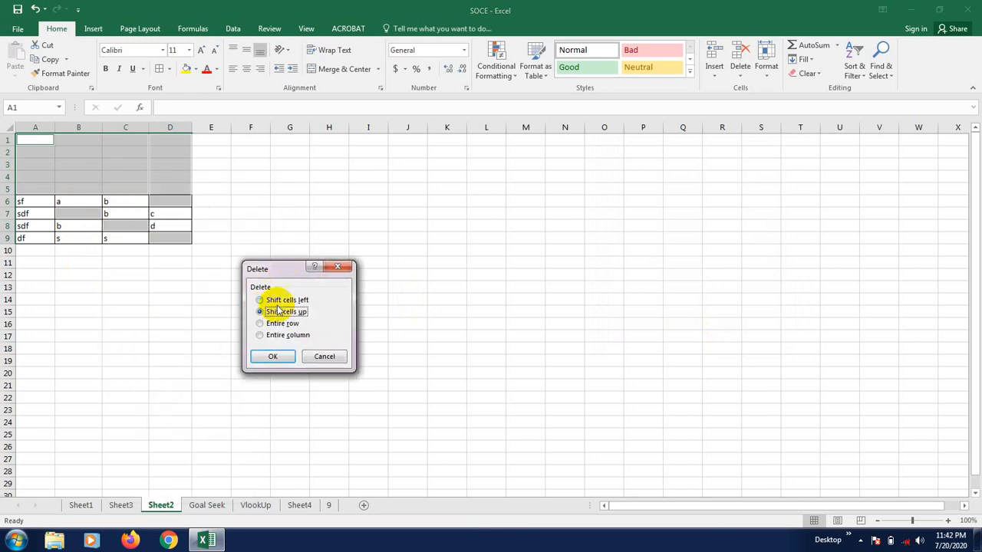
left_click(280, 299)
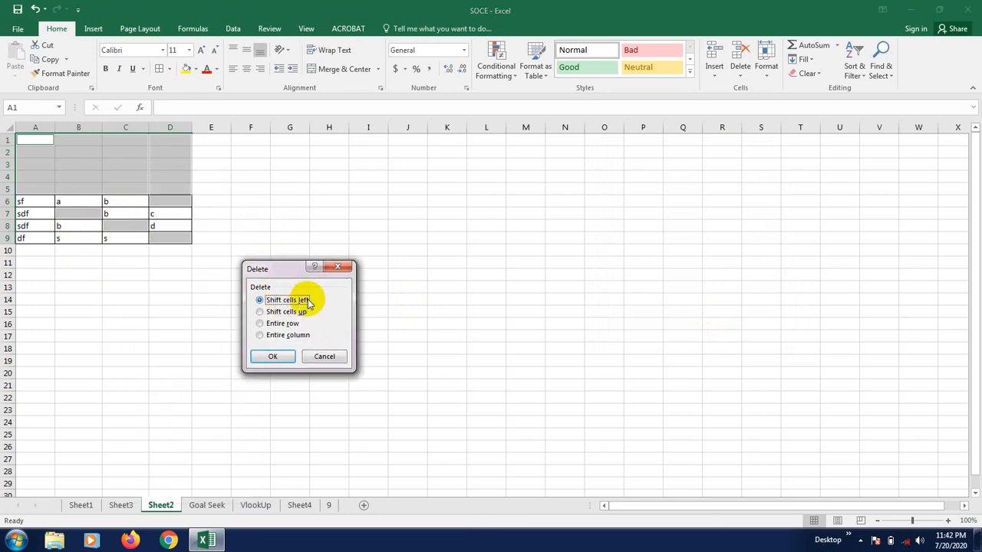
left_click(279, 356)
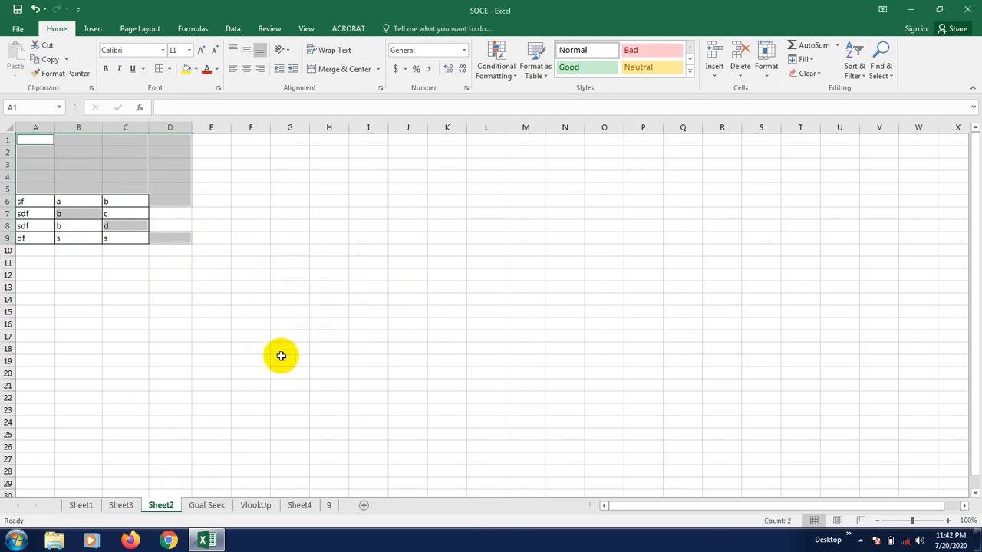
left_click(248, 325)
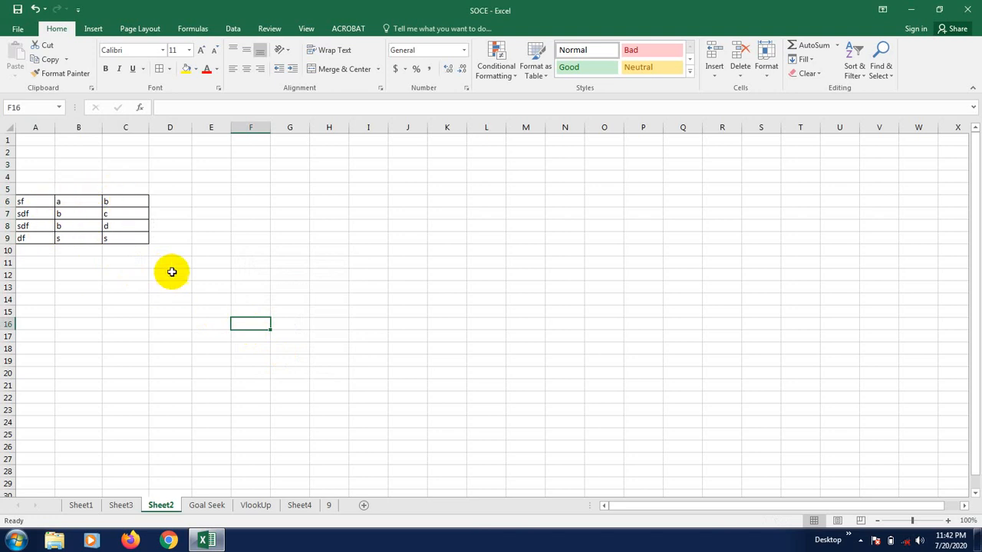
Check the cells of the compacted table in A6:C9 for any remaining gaps.
left_click(48, 212)
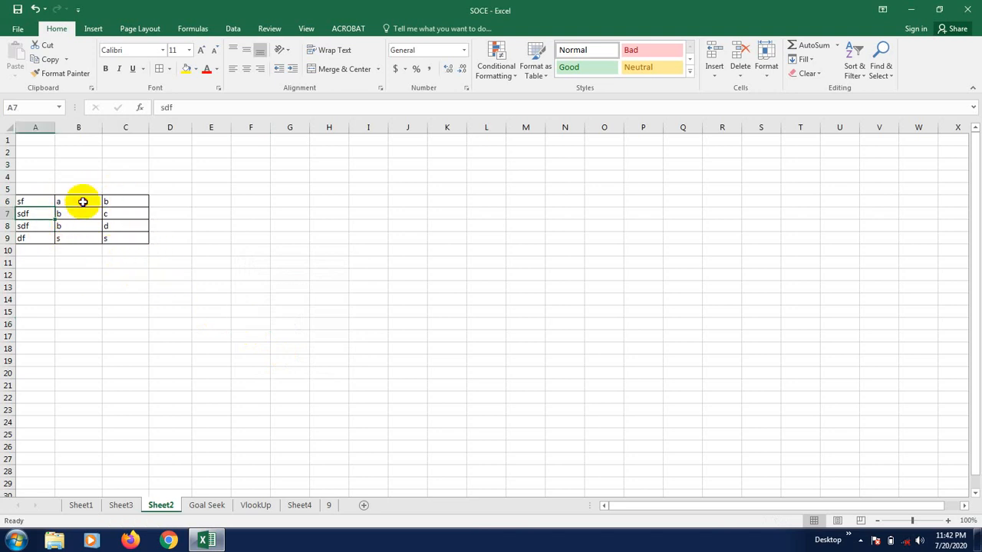
left_click(83, 203)
left_click(129, 227)
left_click(128, 236)
left_click(76, 229)
left_click(86, 214)
left_click(112, 209)
left_click(125, 240)
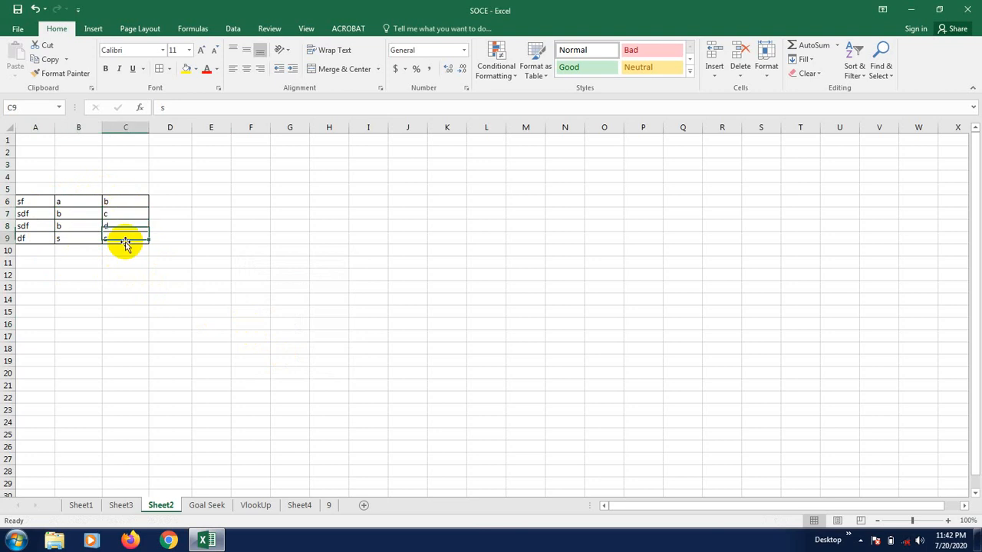
left_click(77, 213)
left_click(175, 289)
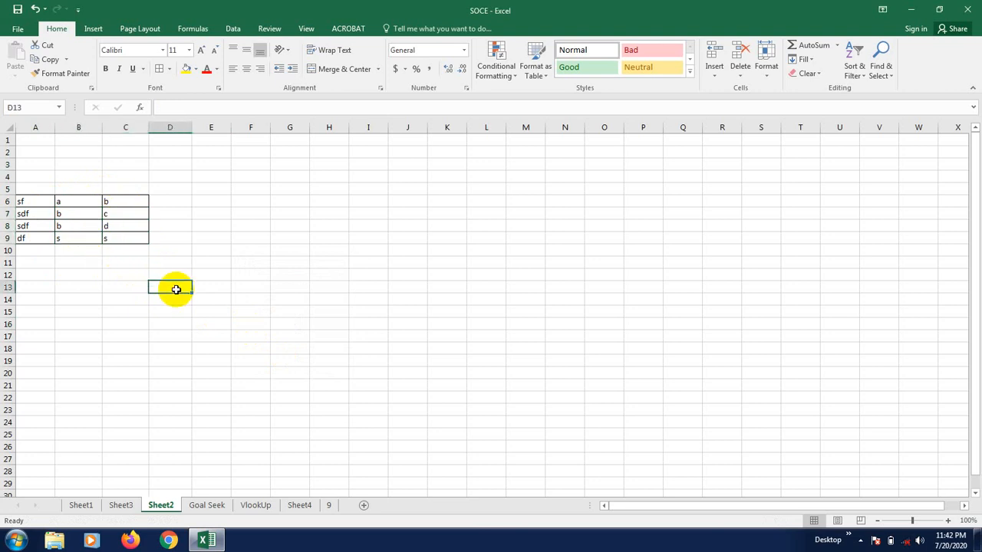